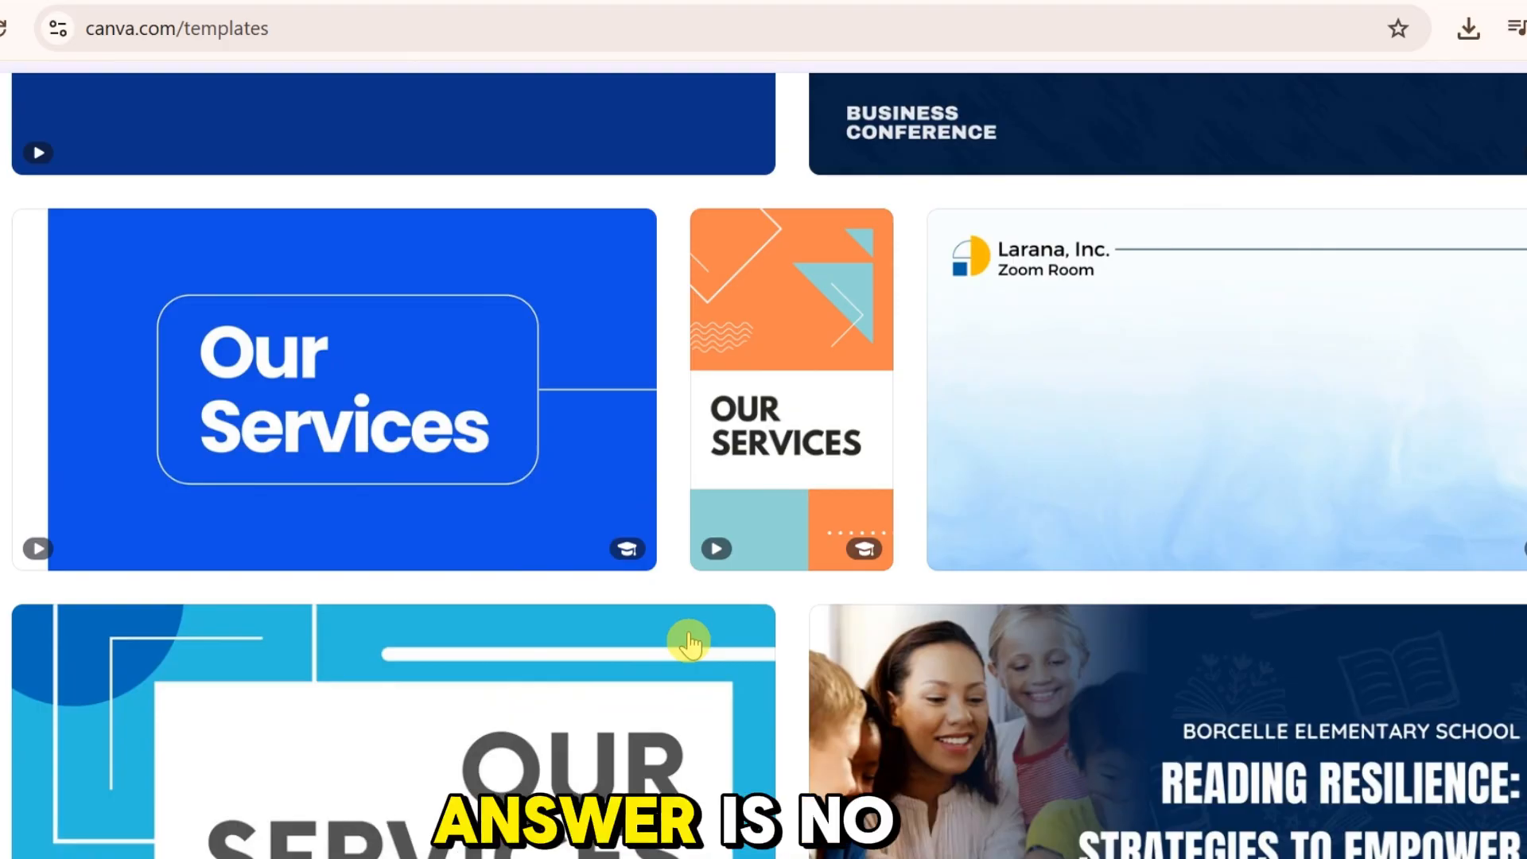
Step: Browse the template gallery to examine the available designs and template categories
scroll(688, 643, "down", 9)
scroll(689, 642, "down", 7)
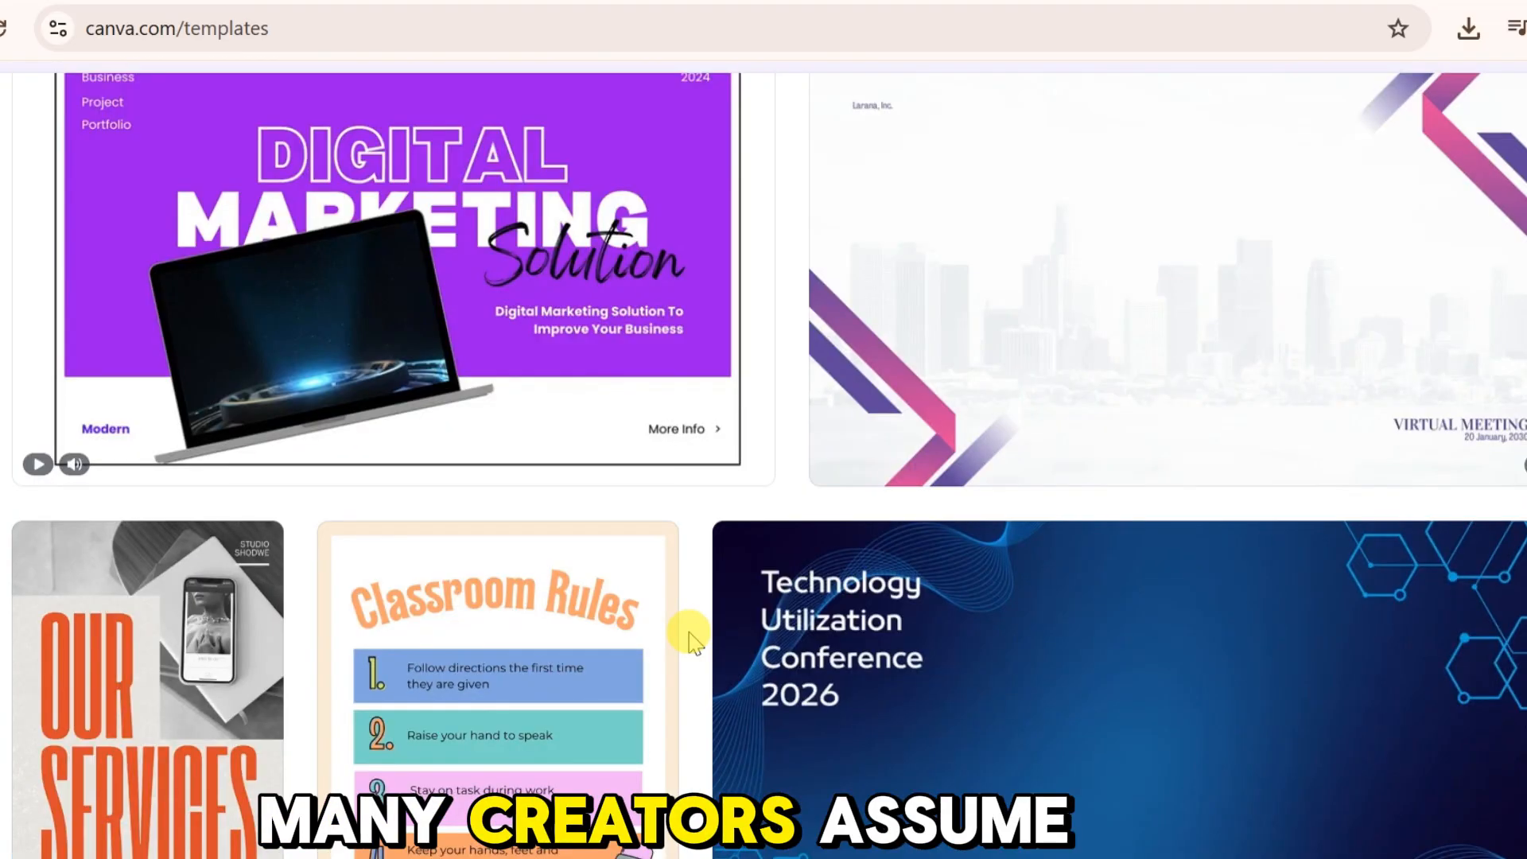
scroll(690, 641, "down", 4)
scroll(689, 641, "down", 12)
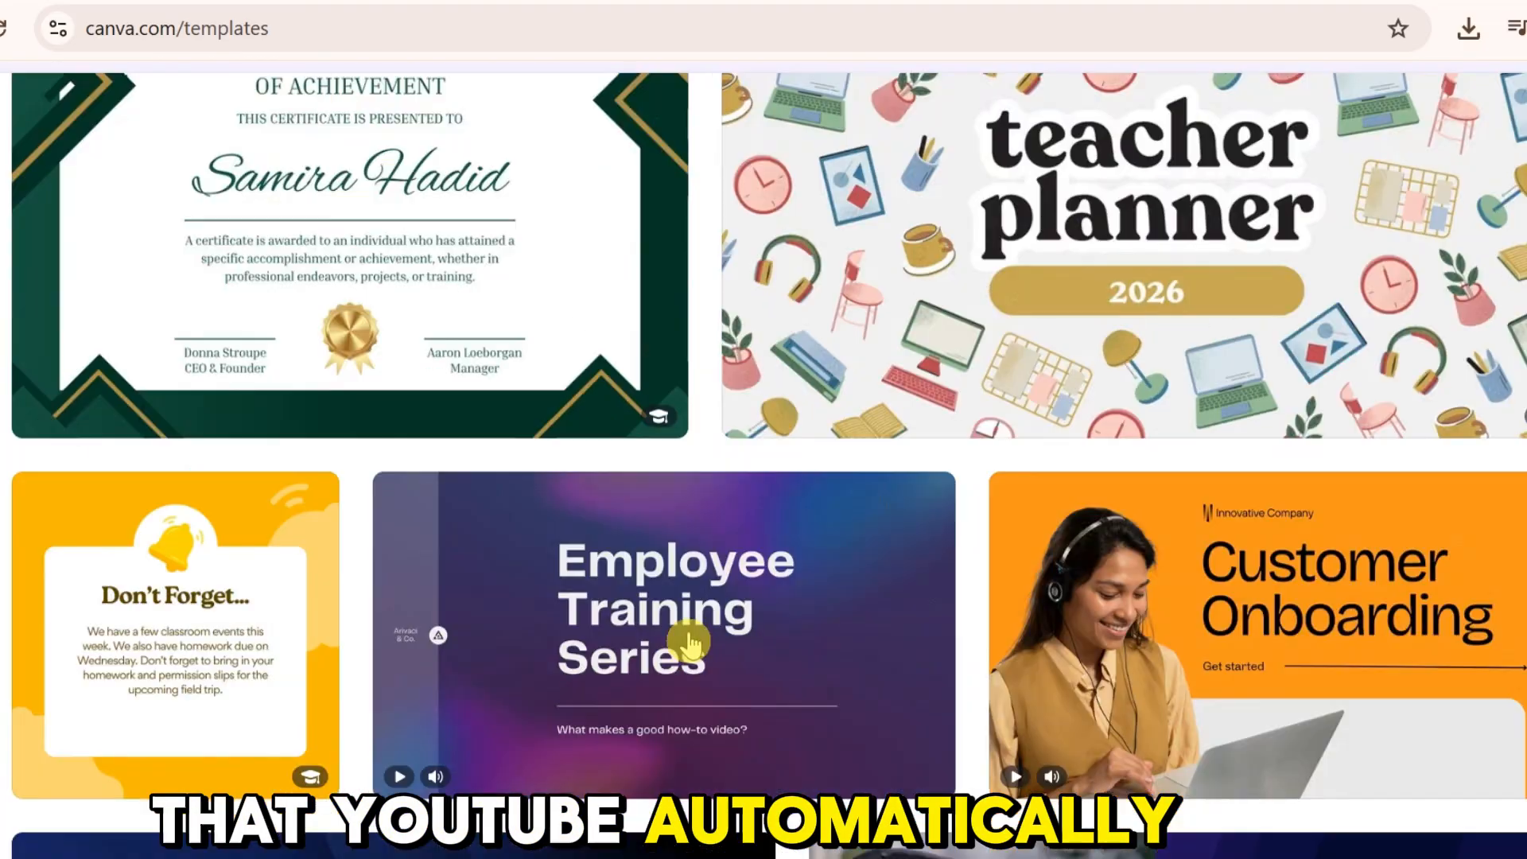
scroll(689, 643, "down", 7)
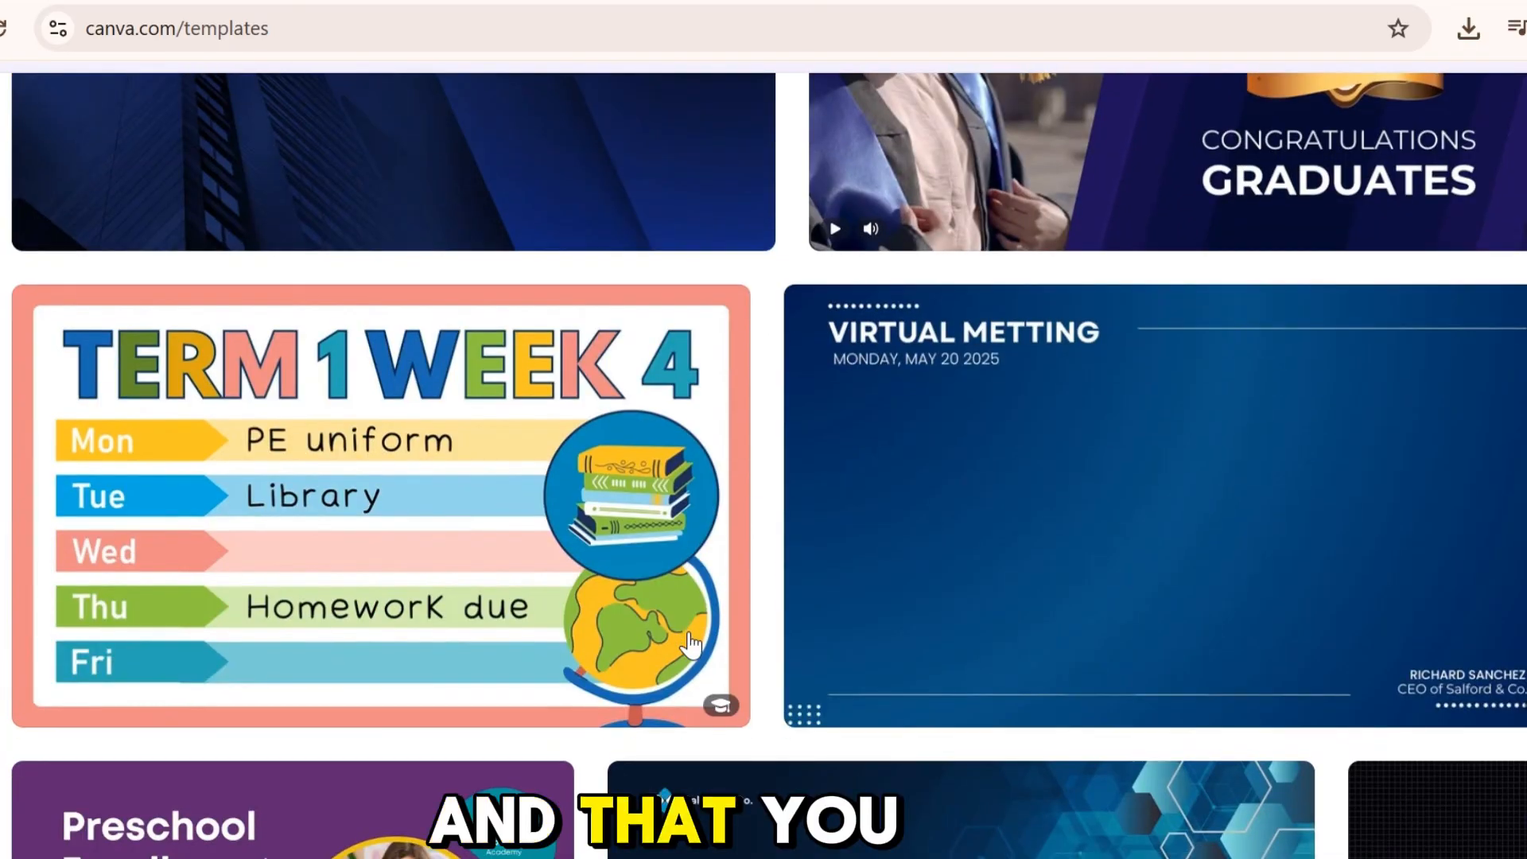
scroll(690, 645, "down", 9)
scroll(691, 643, "down", 7)
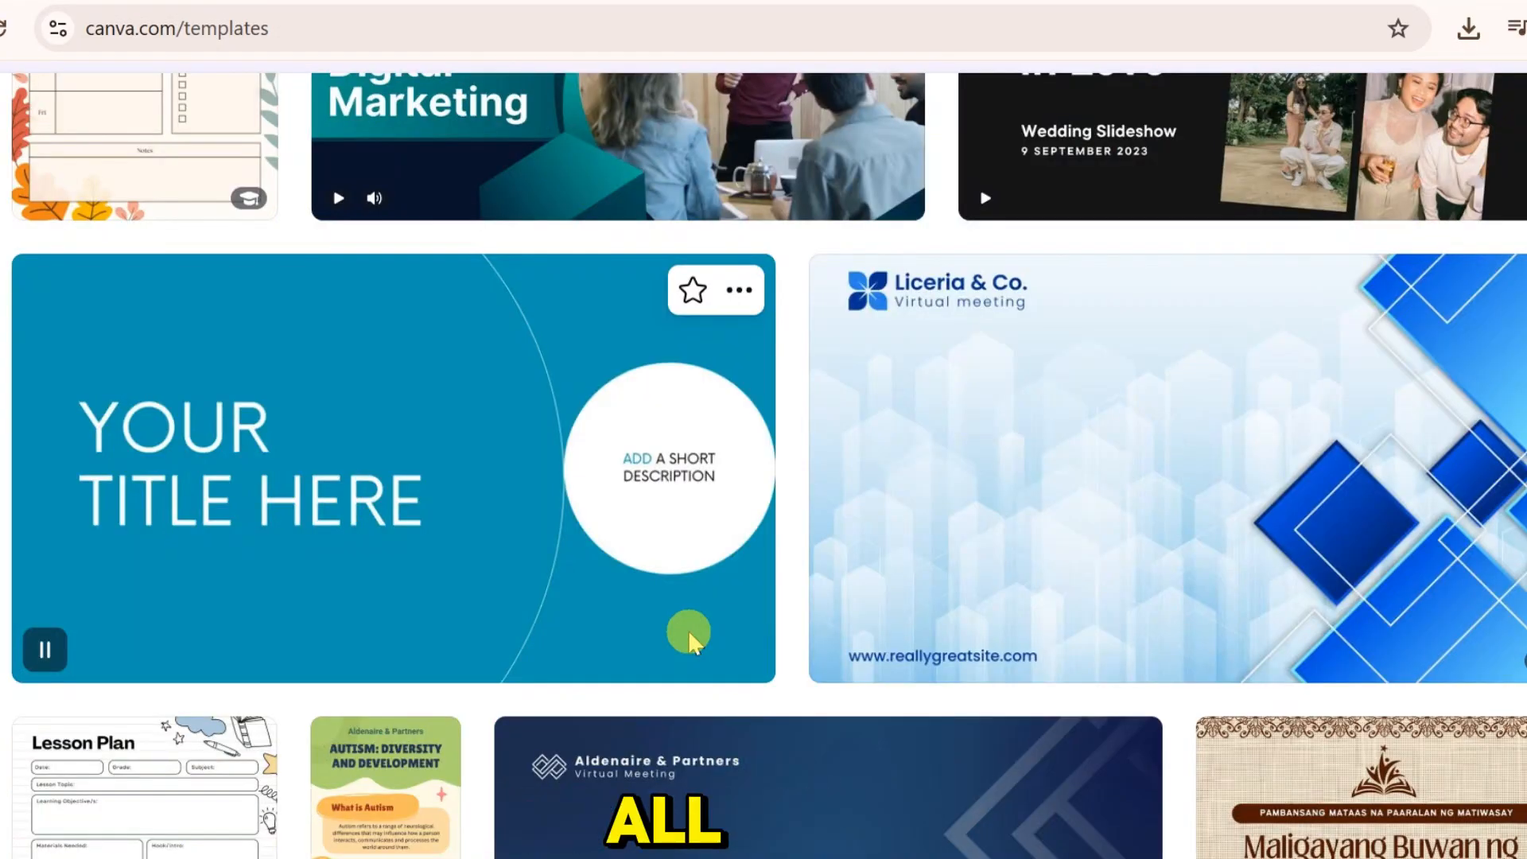
scroll(689, 630, "down", 8)
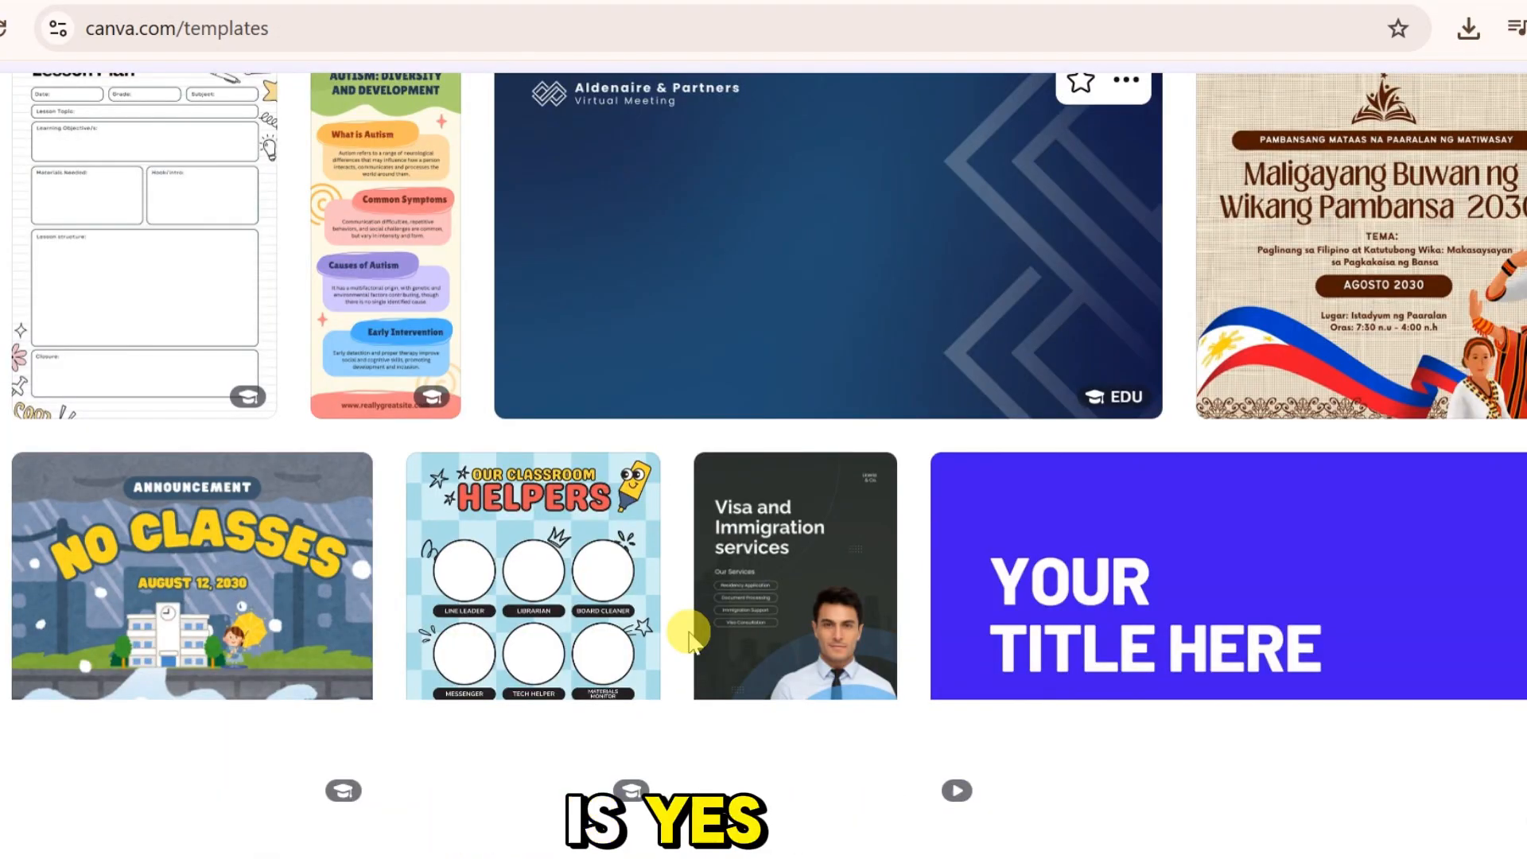
scroll(689, 637, "down", 7)
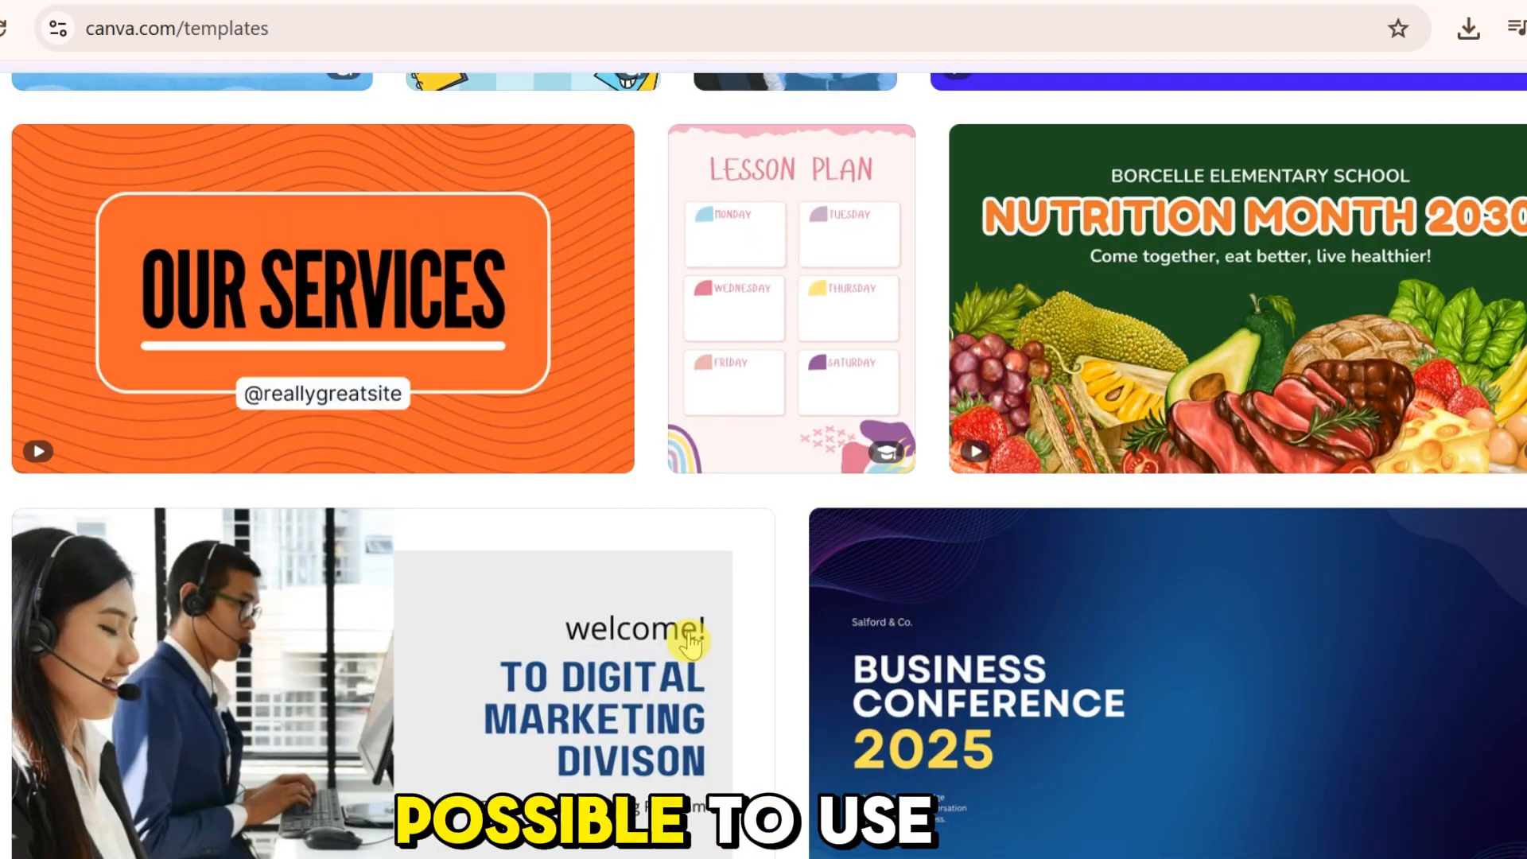
scroll(689, 639, "down", 5)
scroll(685, 637, "down", 5)
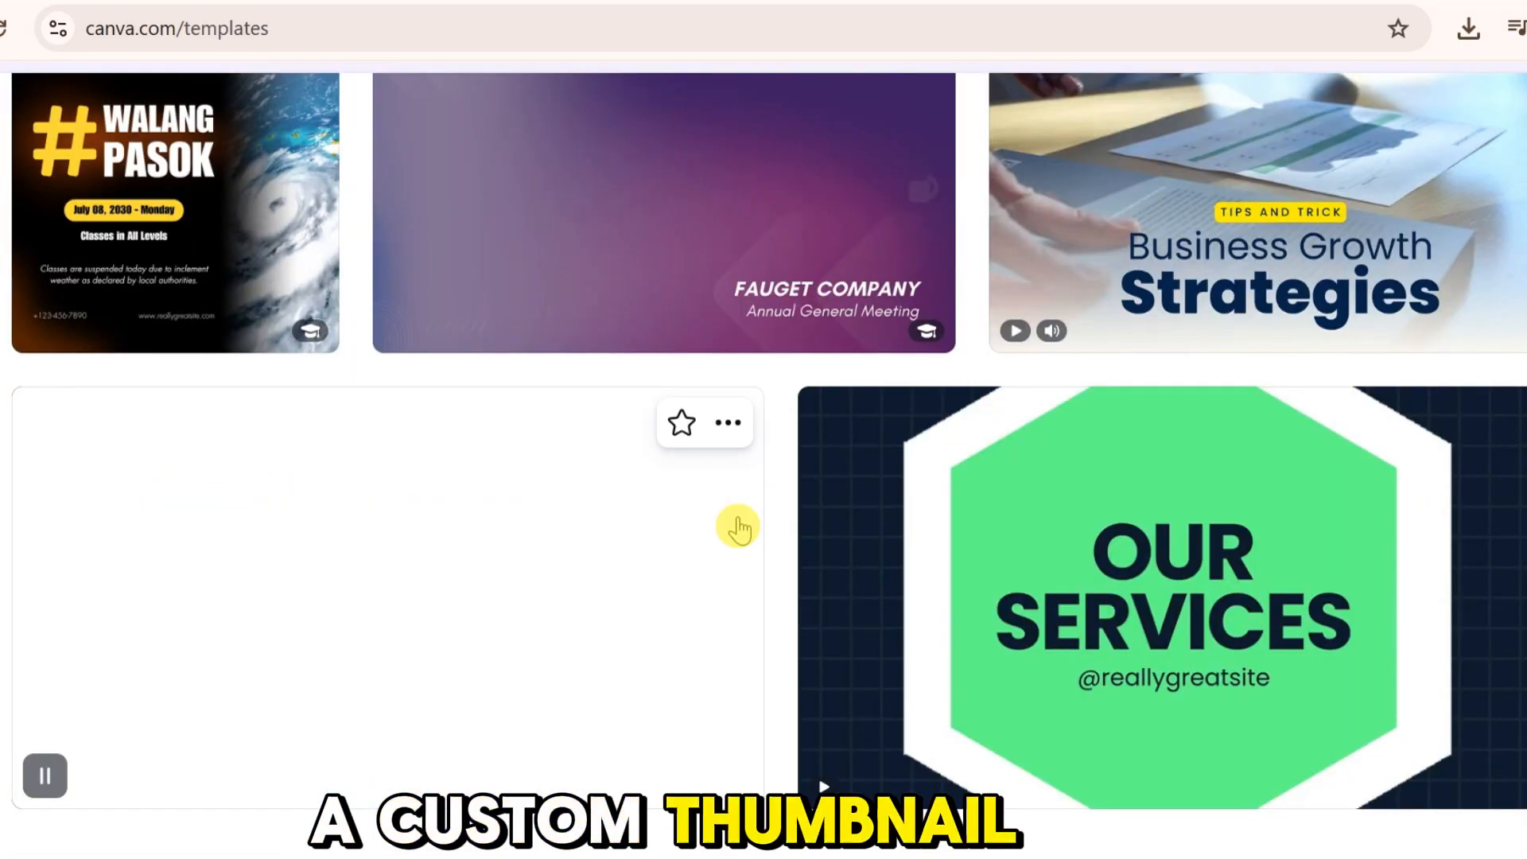
scroll(632, 561, "up", 9)
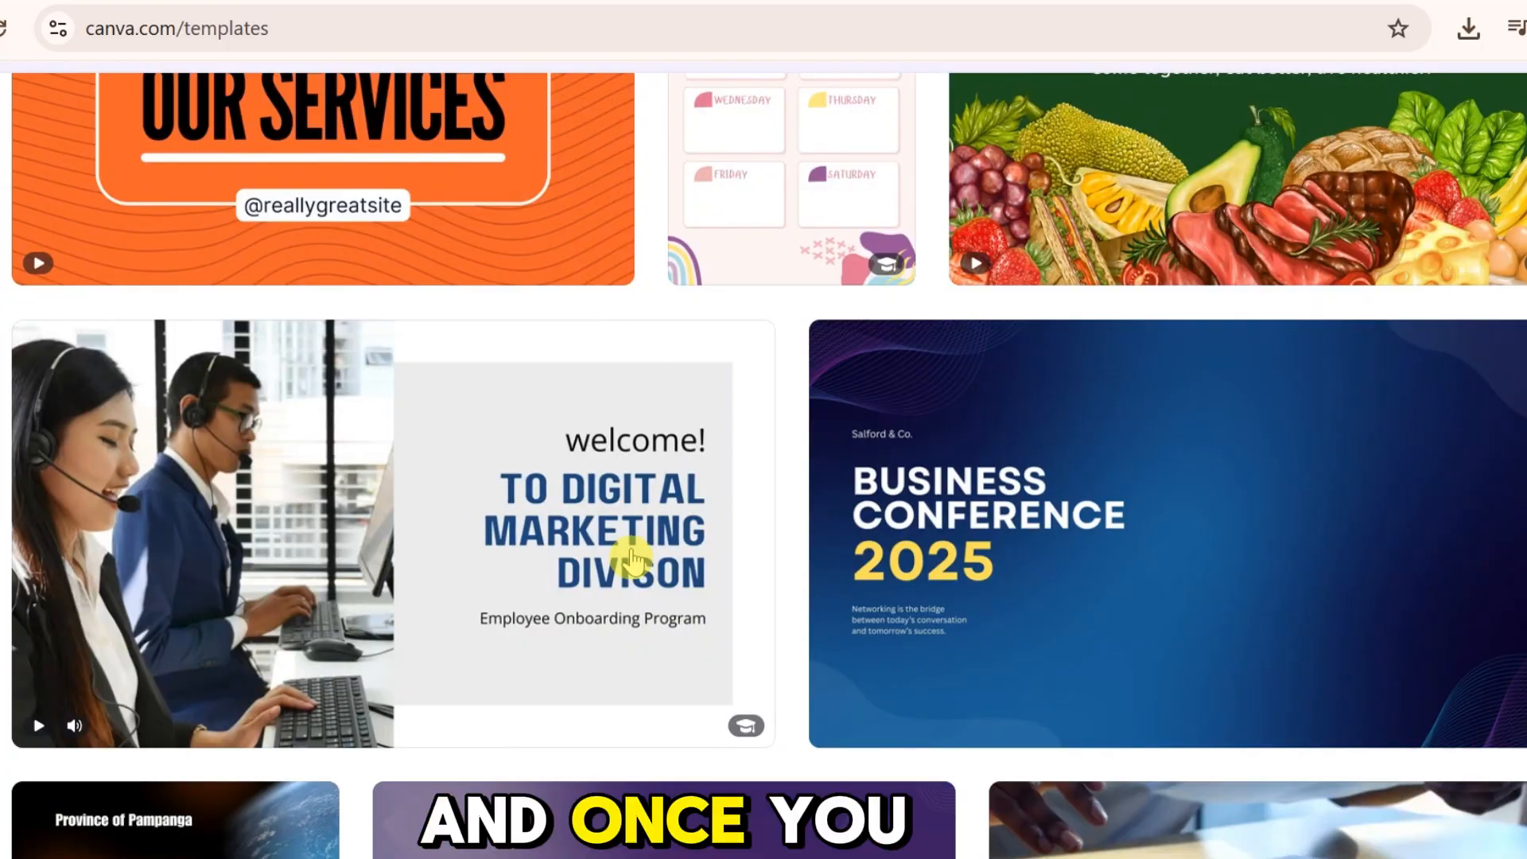
scroll(632, 561, "down", 20)
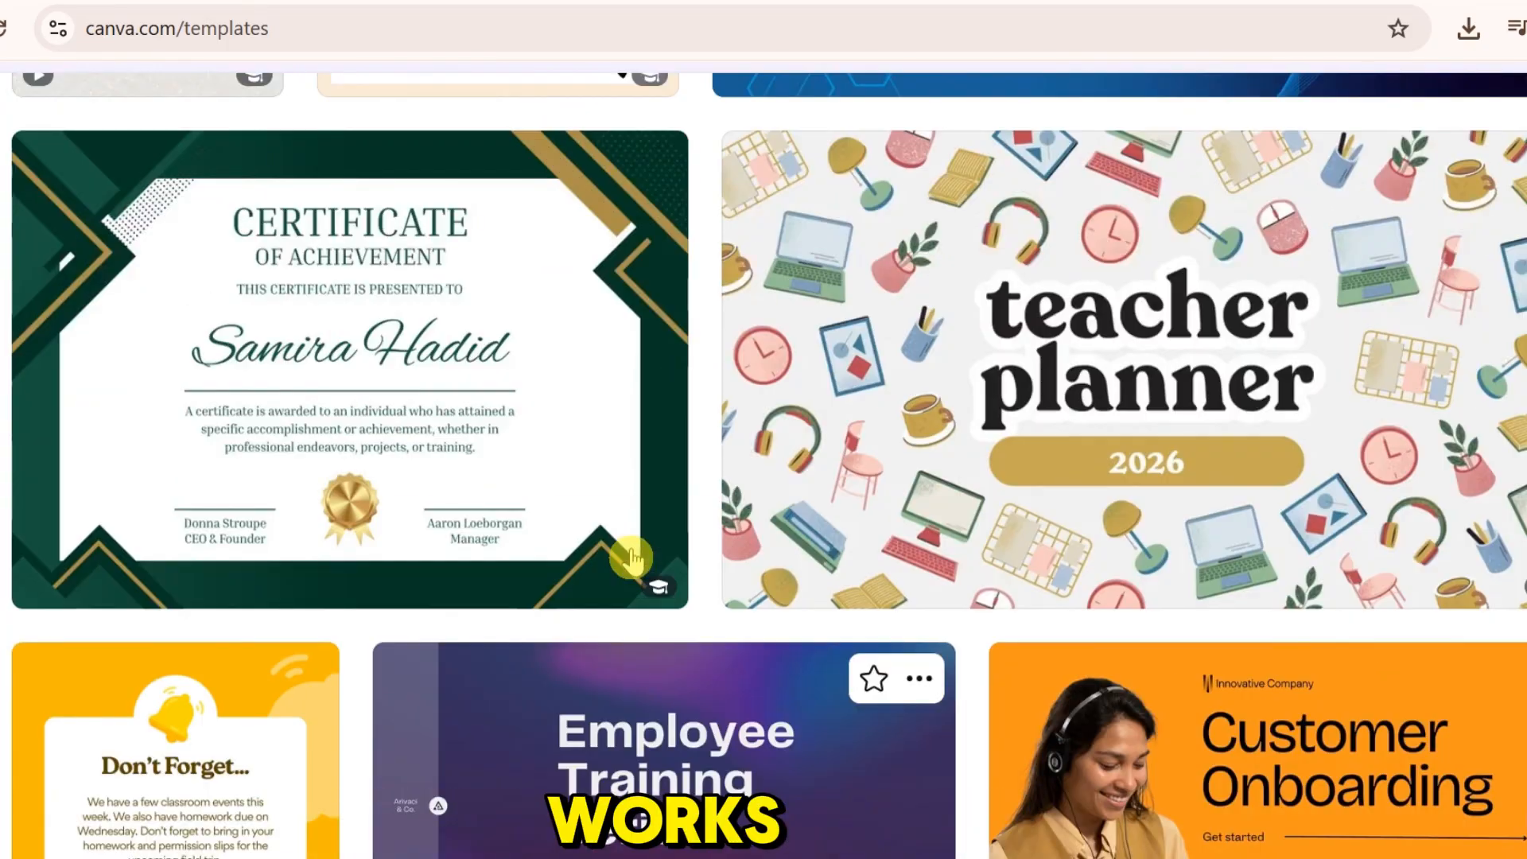
scroll(633, 561, "up", 15)
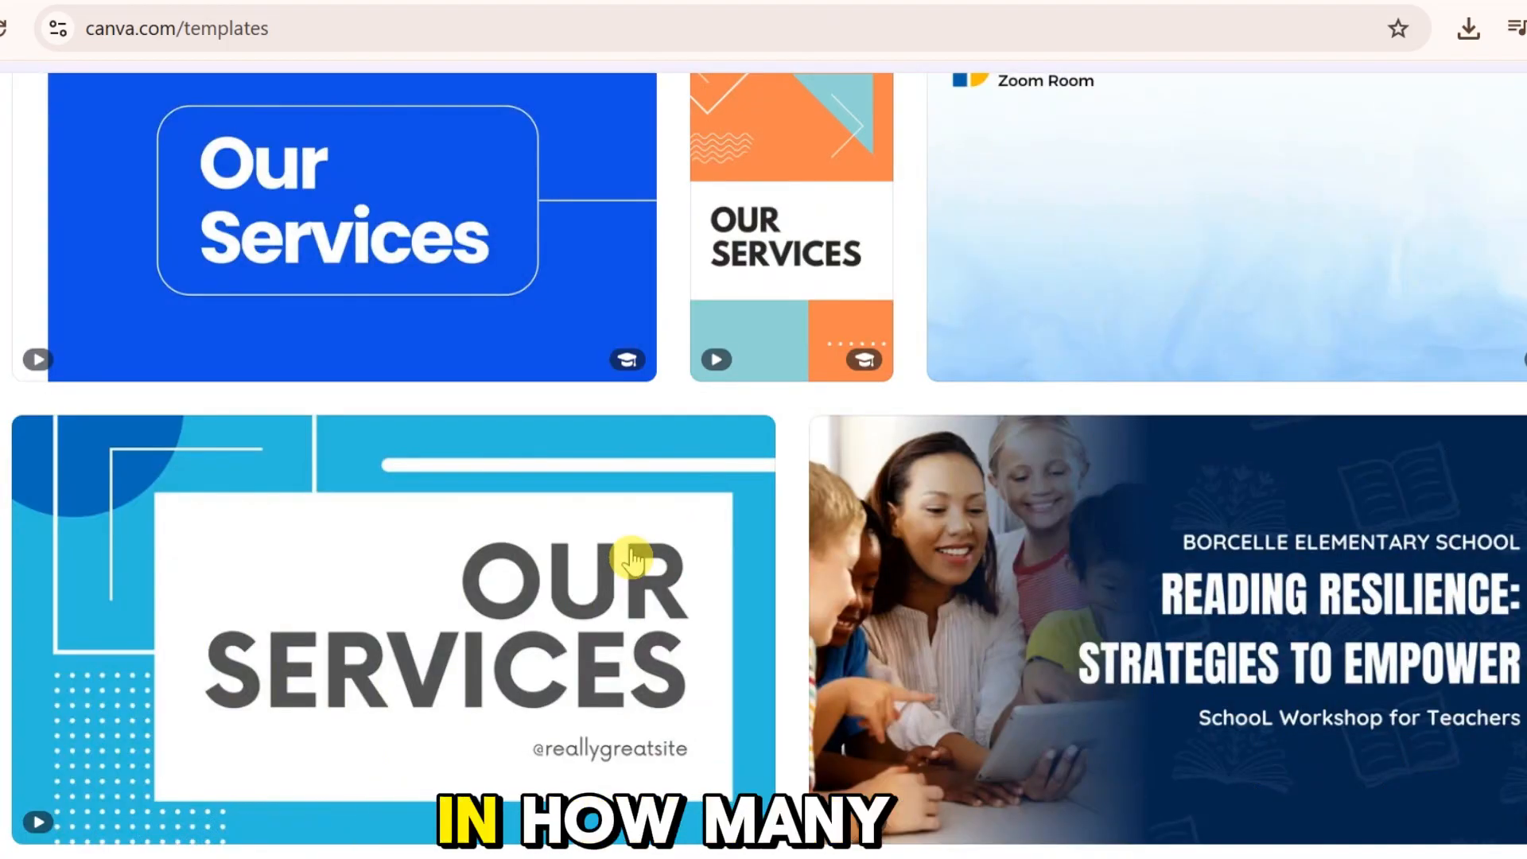
scroll(633, 561, "down", 10)
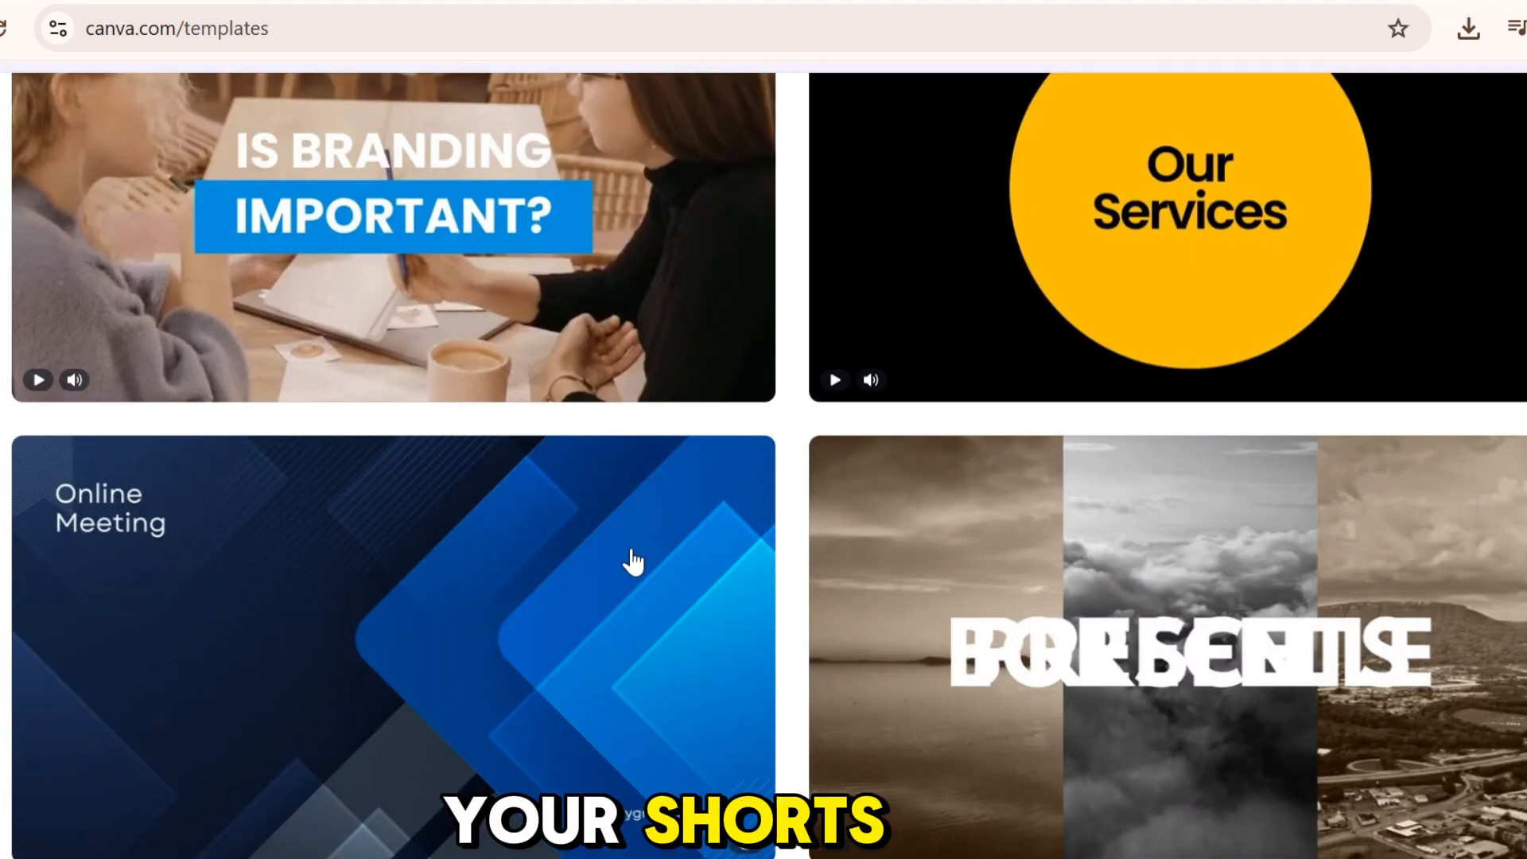
scroll(632, 559, "down", 10)
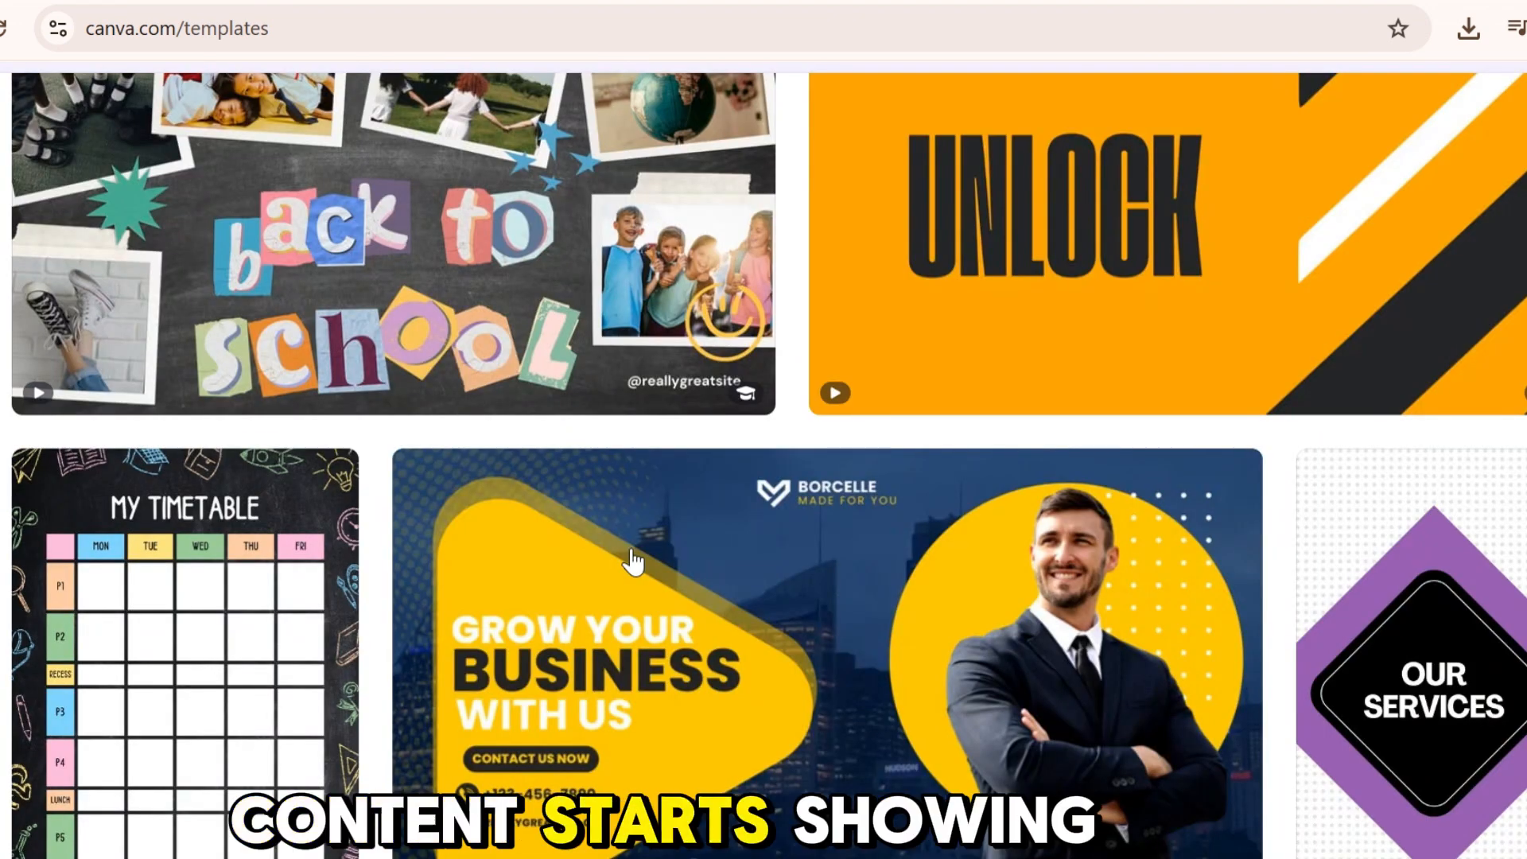
scroll(633, 559, "down", 10)
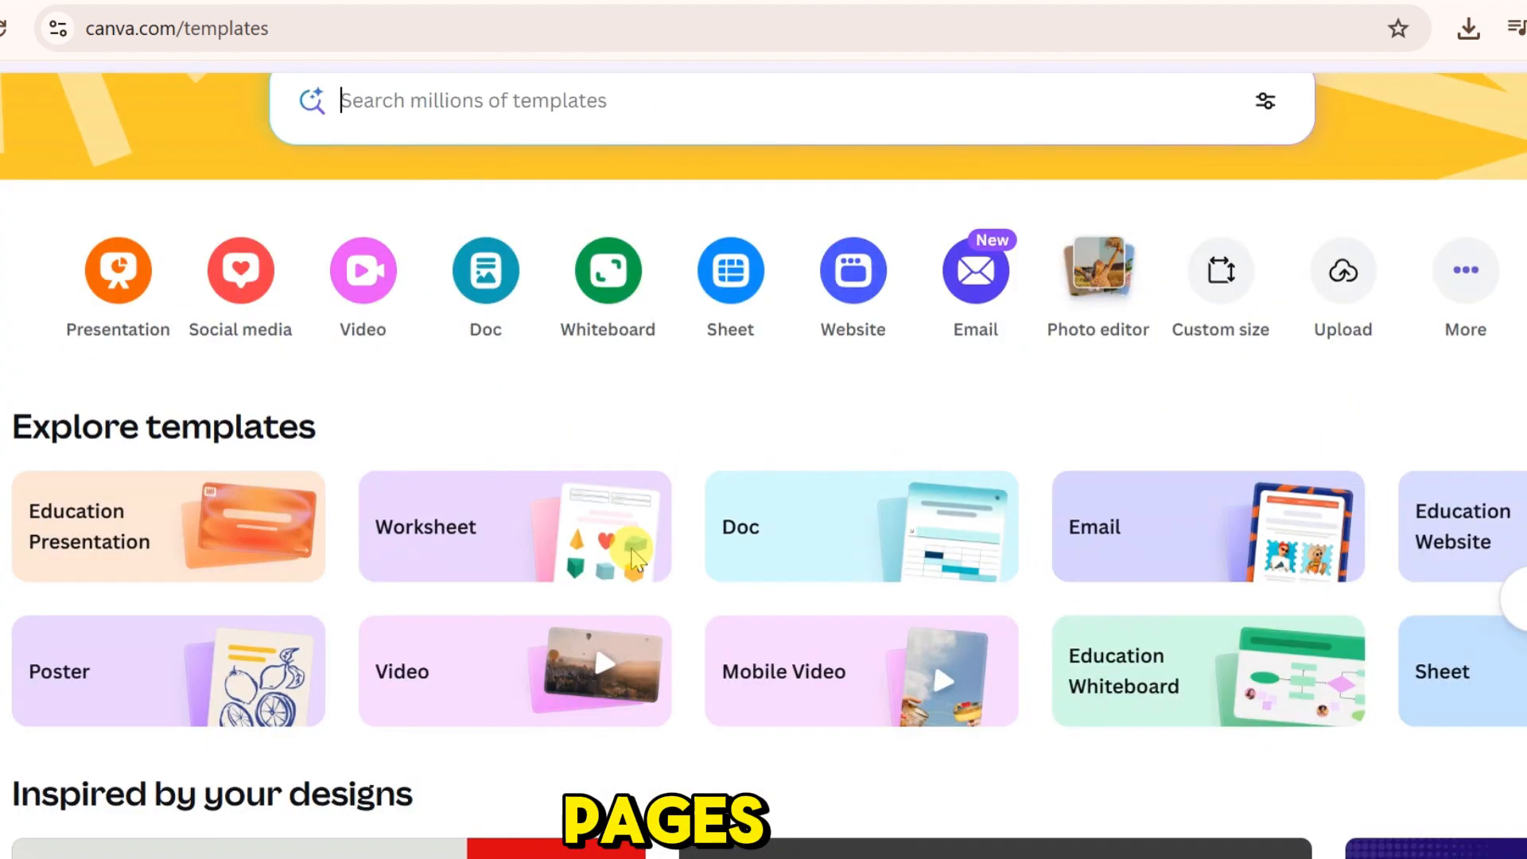
scroll(668, 390, "up", 3)
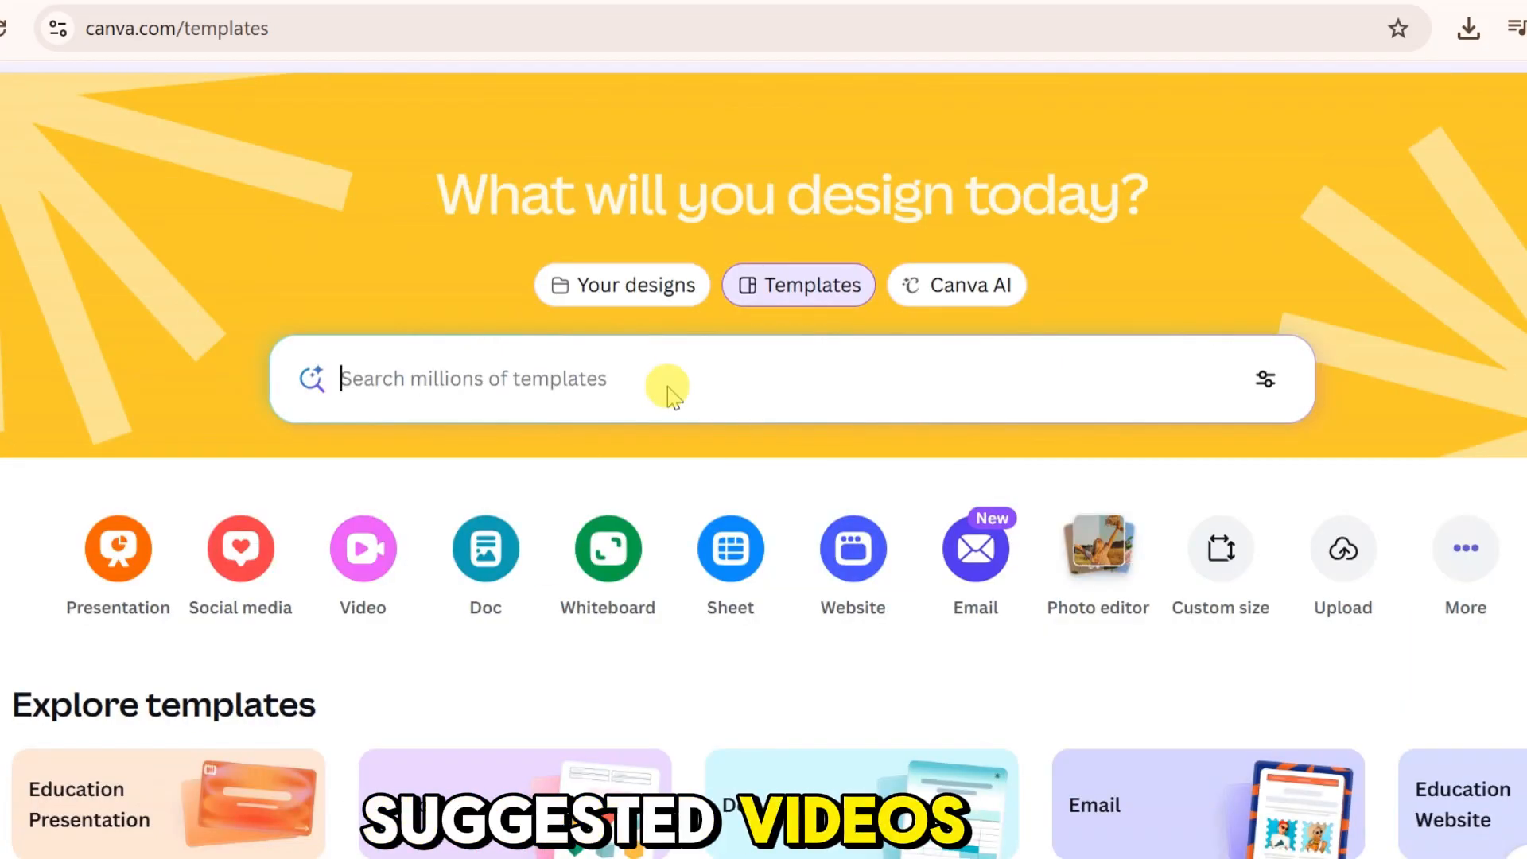
left_click(606, 378)
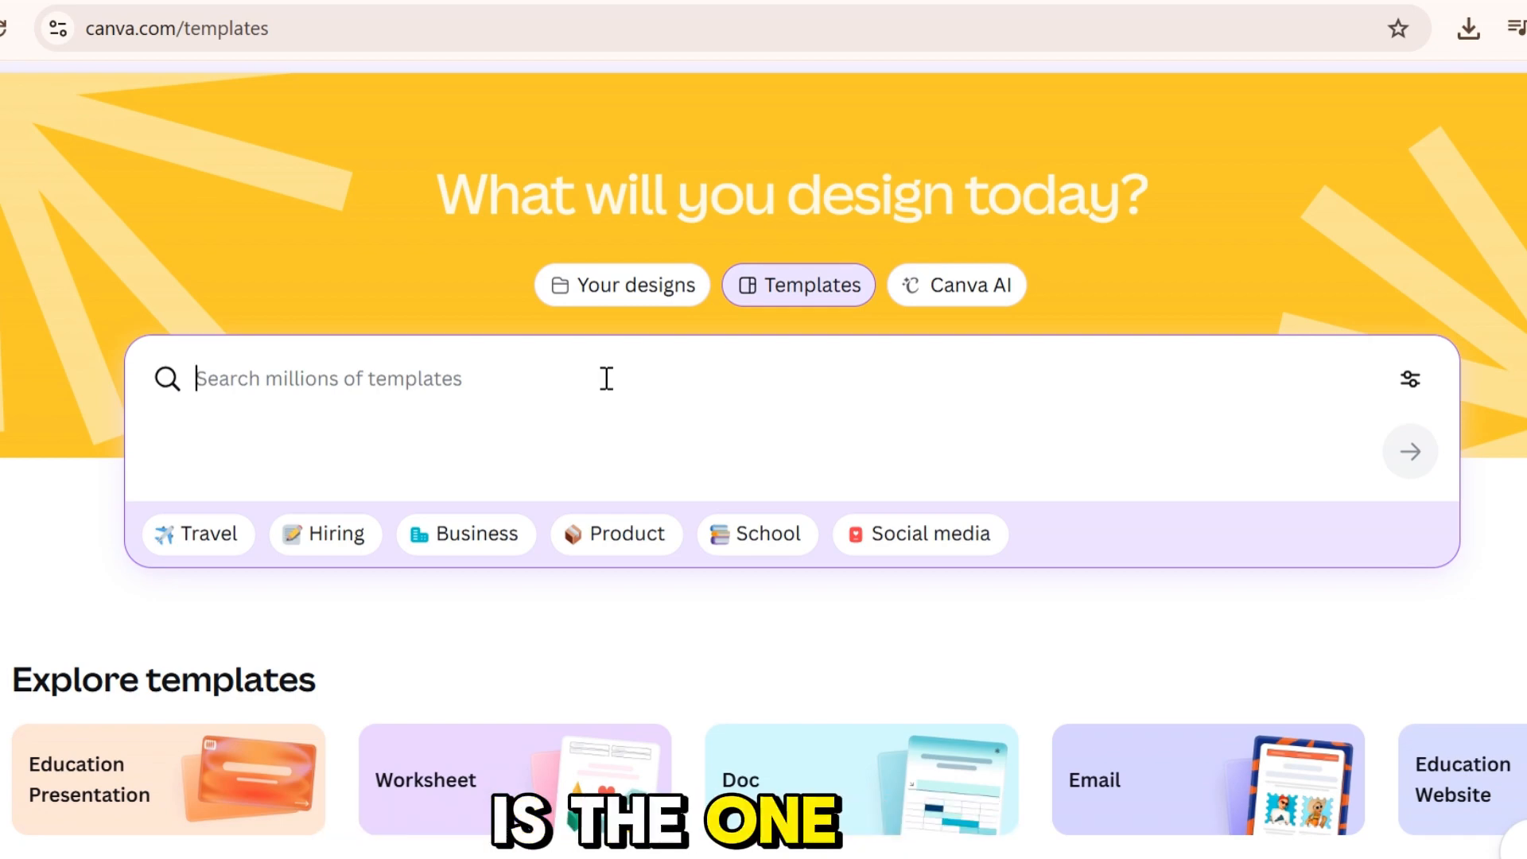
left_click(603, 385)
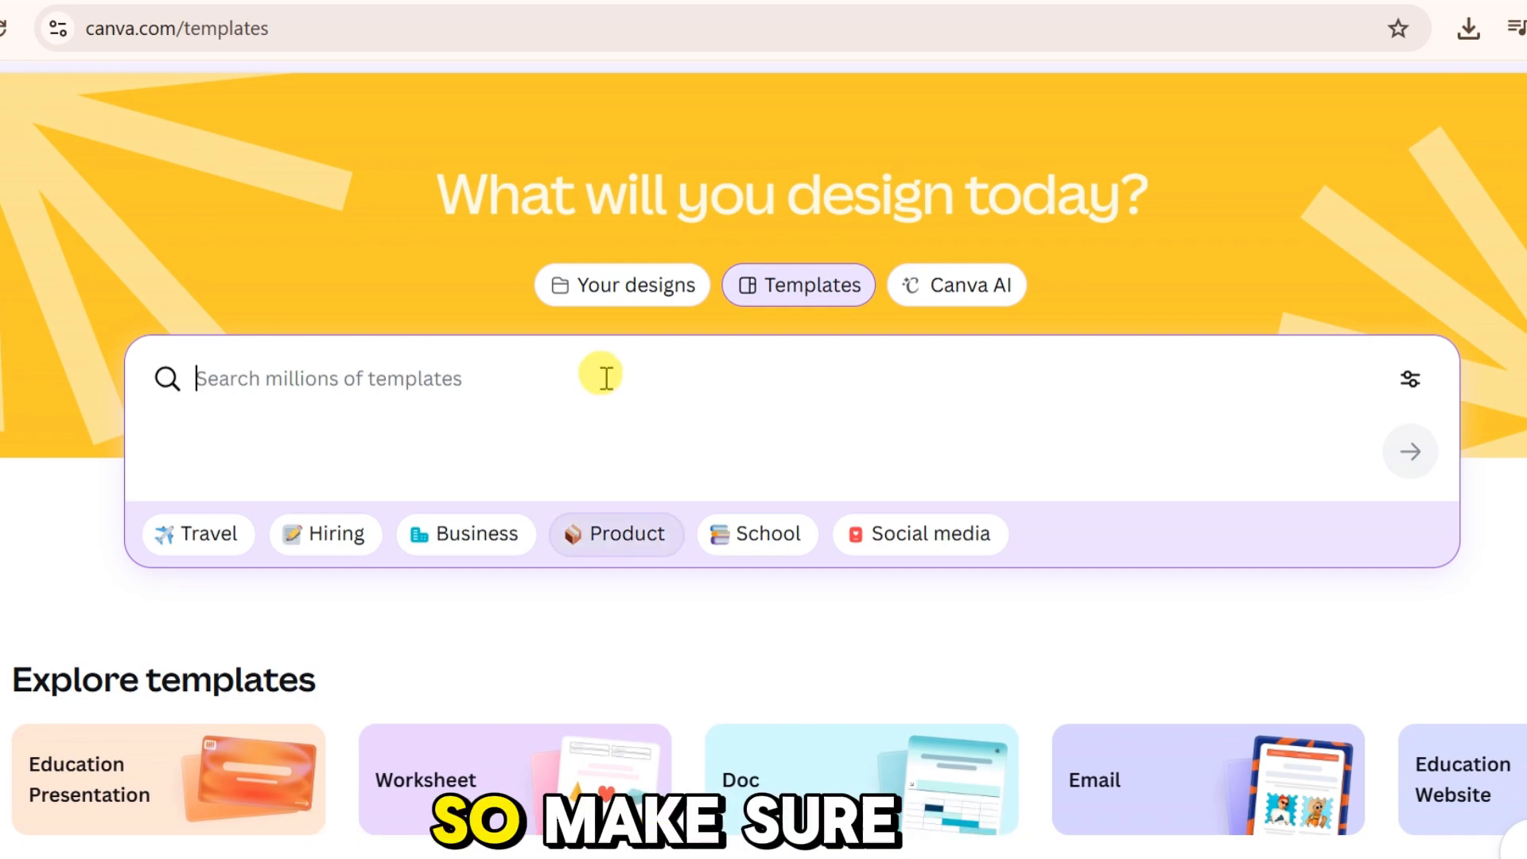
left_click(505, 371)
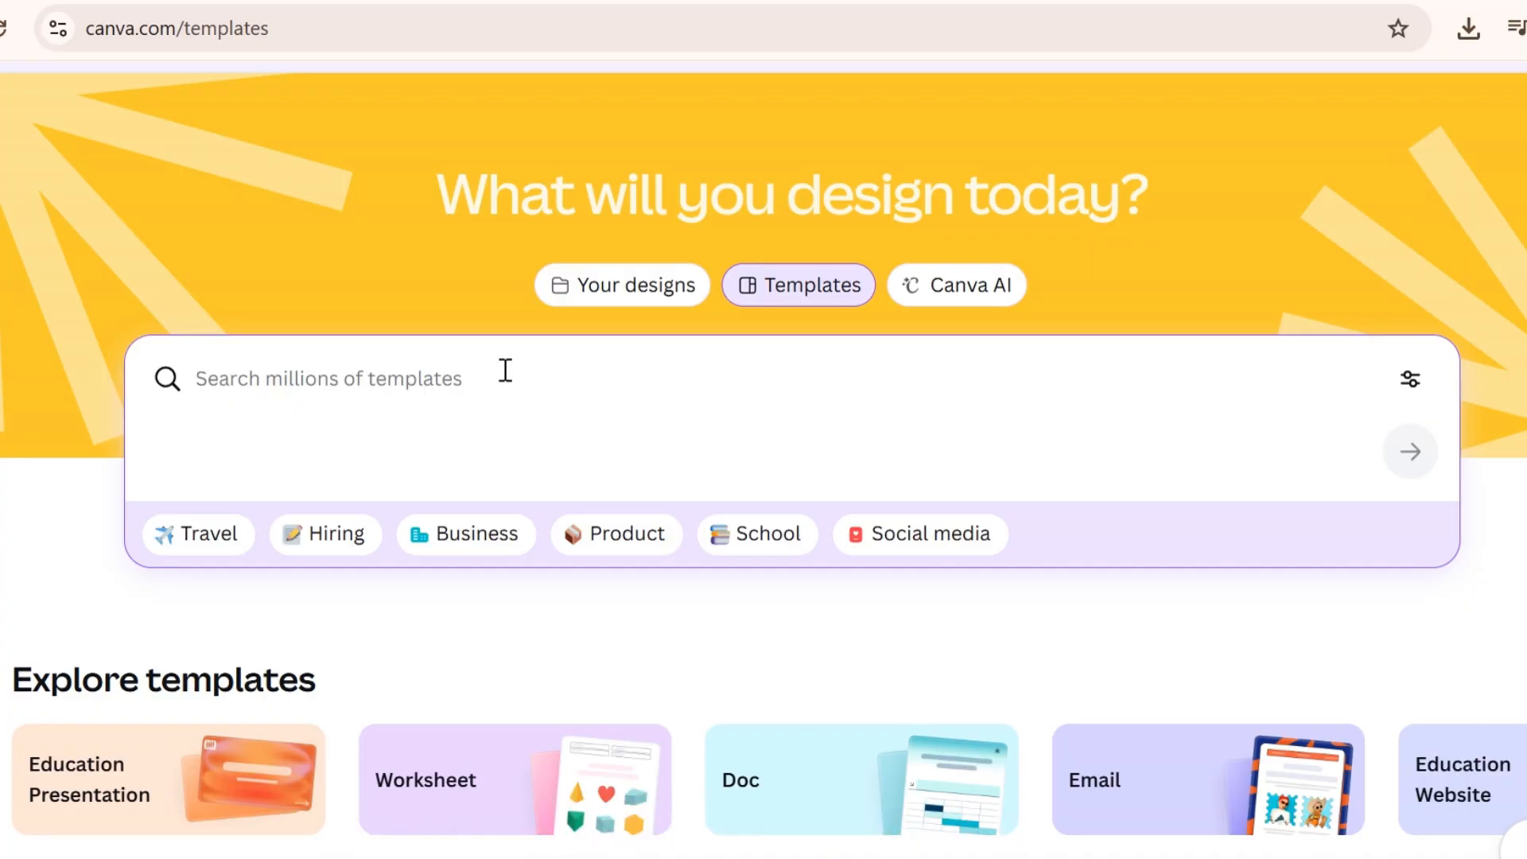
scroll(501, 379, "down", 1)
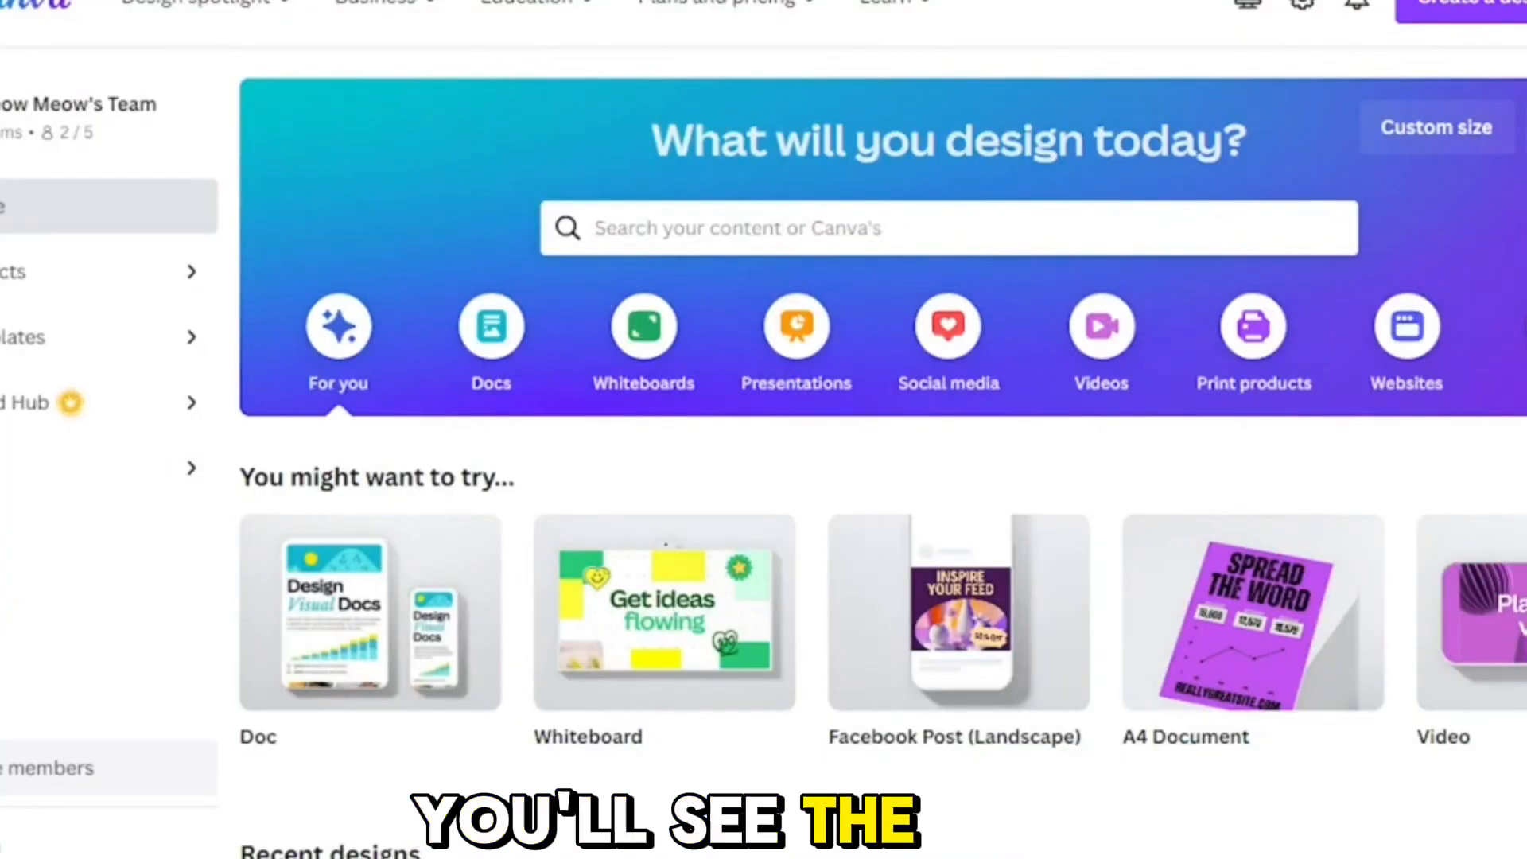
Step: Search the design types for "youtube shorts" and create a blank YouTube Shorts design at 1080 × 1920 px
left_click(1475, 20)
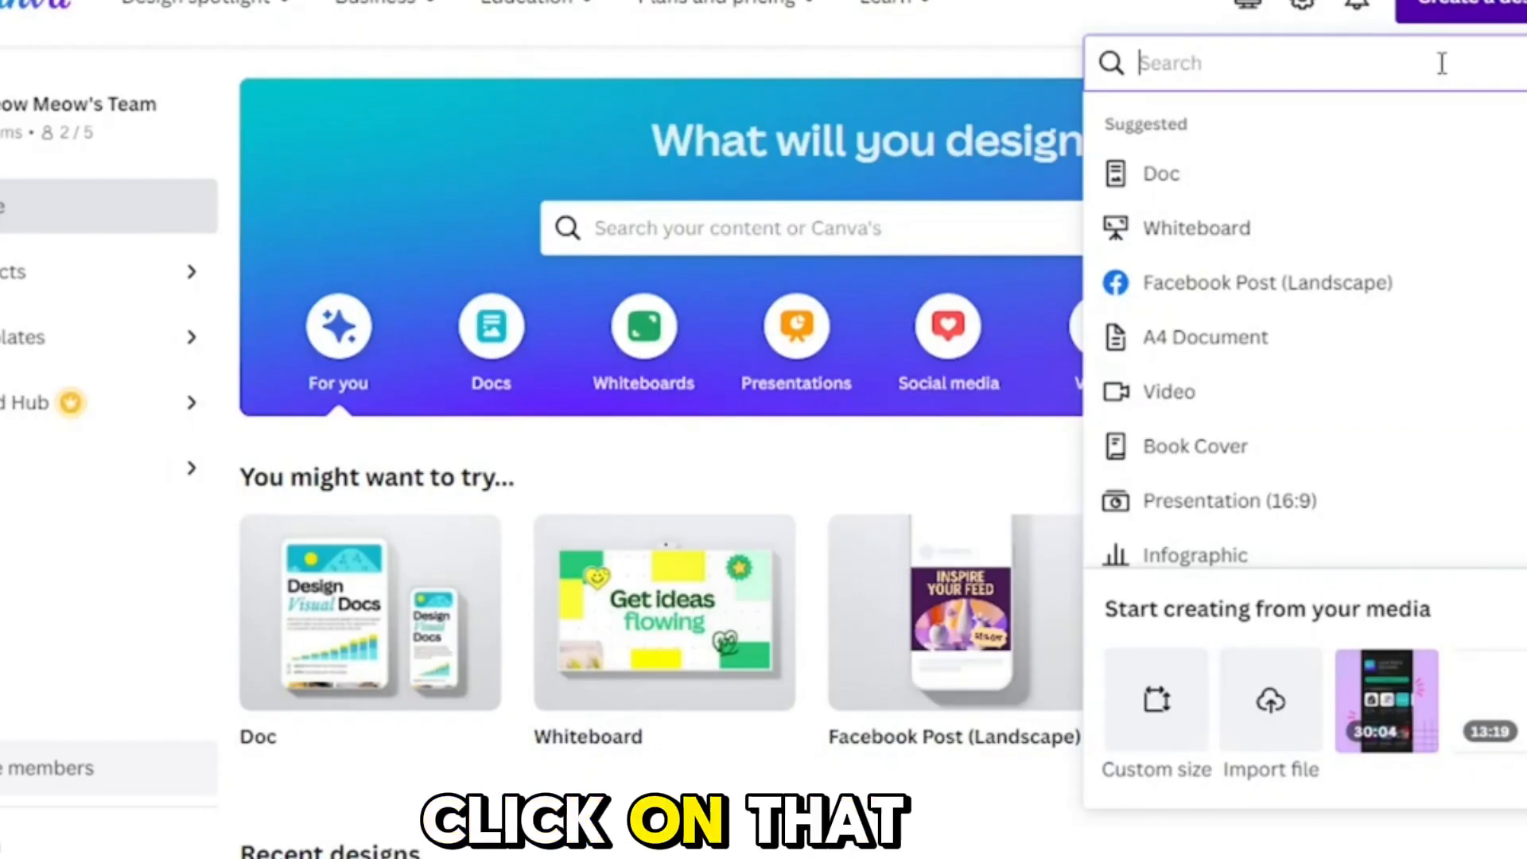
type("youtu")
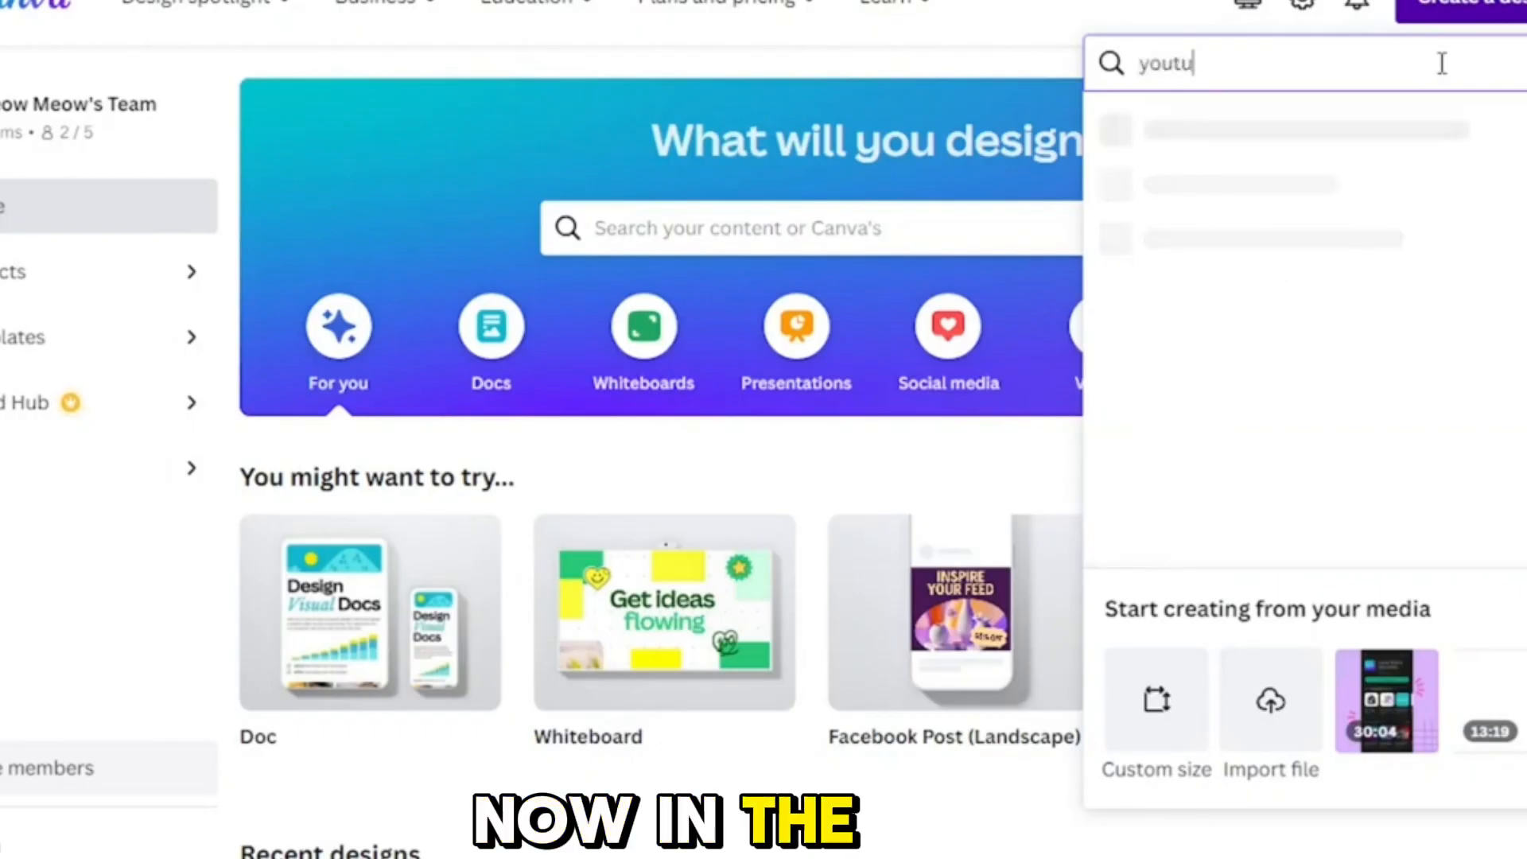
type("be shorts")
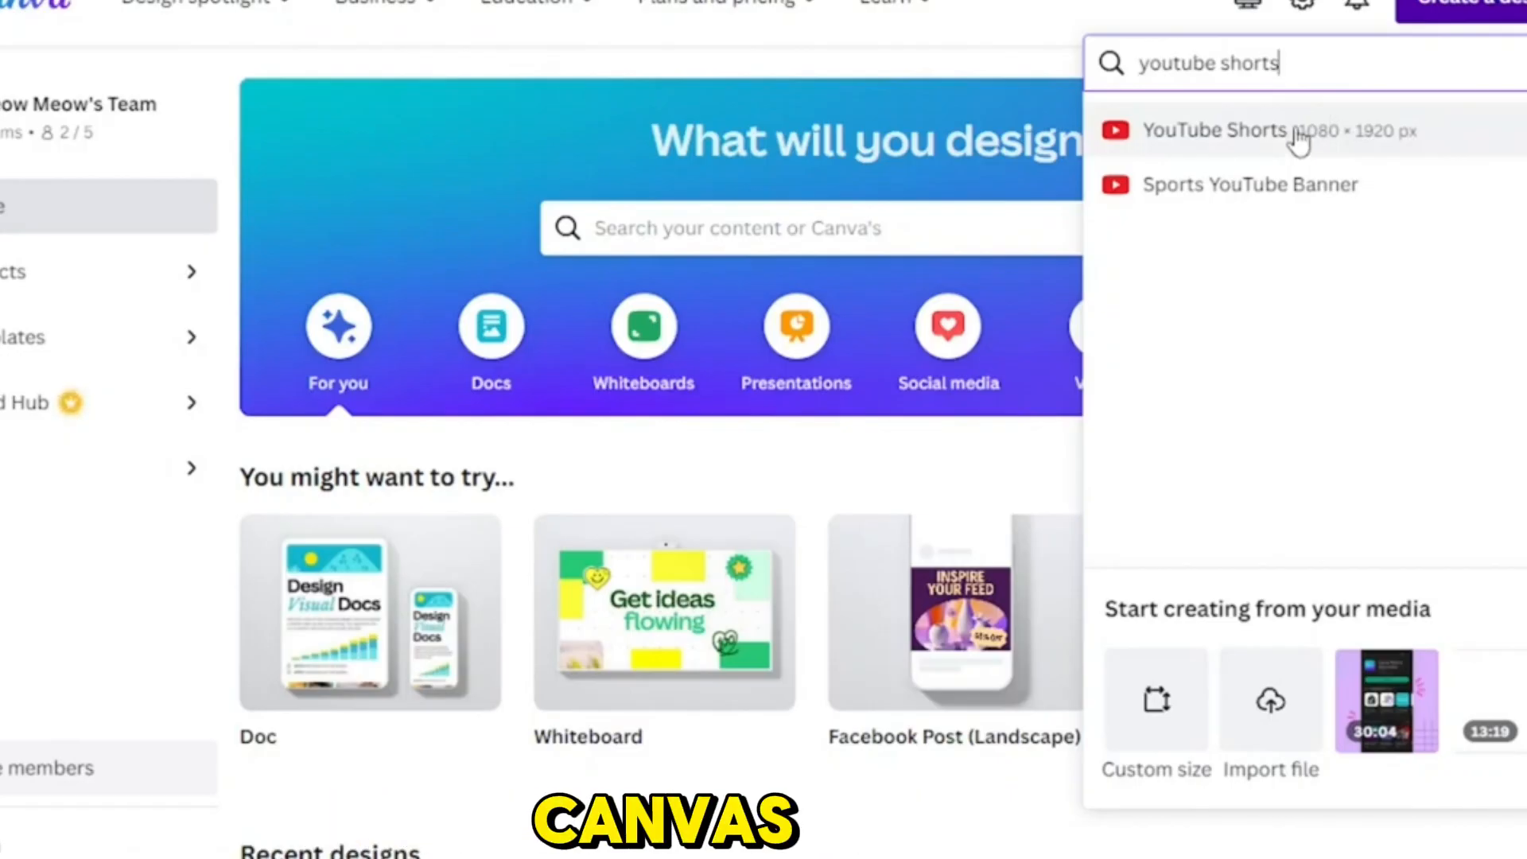
left_click(1296, 133)
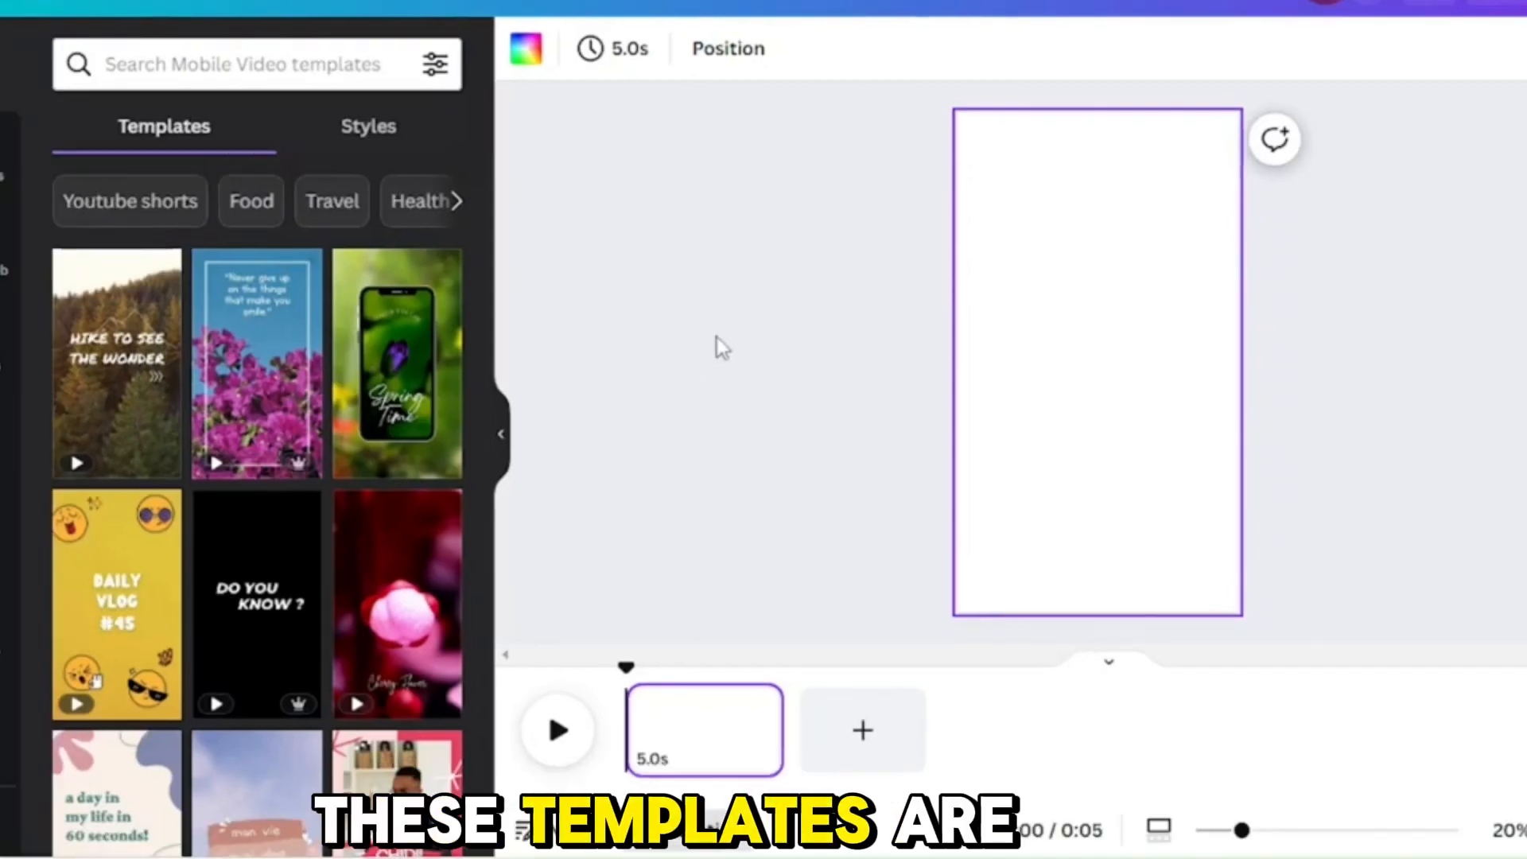
Step: Look through the Mobile Video templates for the Short and collapse the template list
scroll(248, 350, "down", 10)
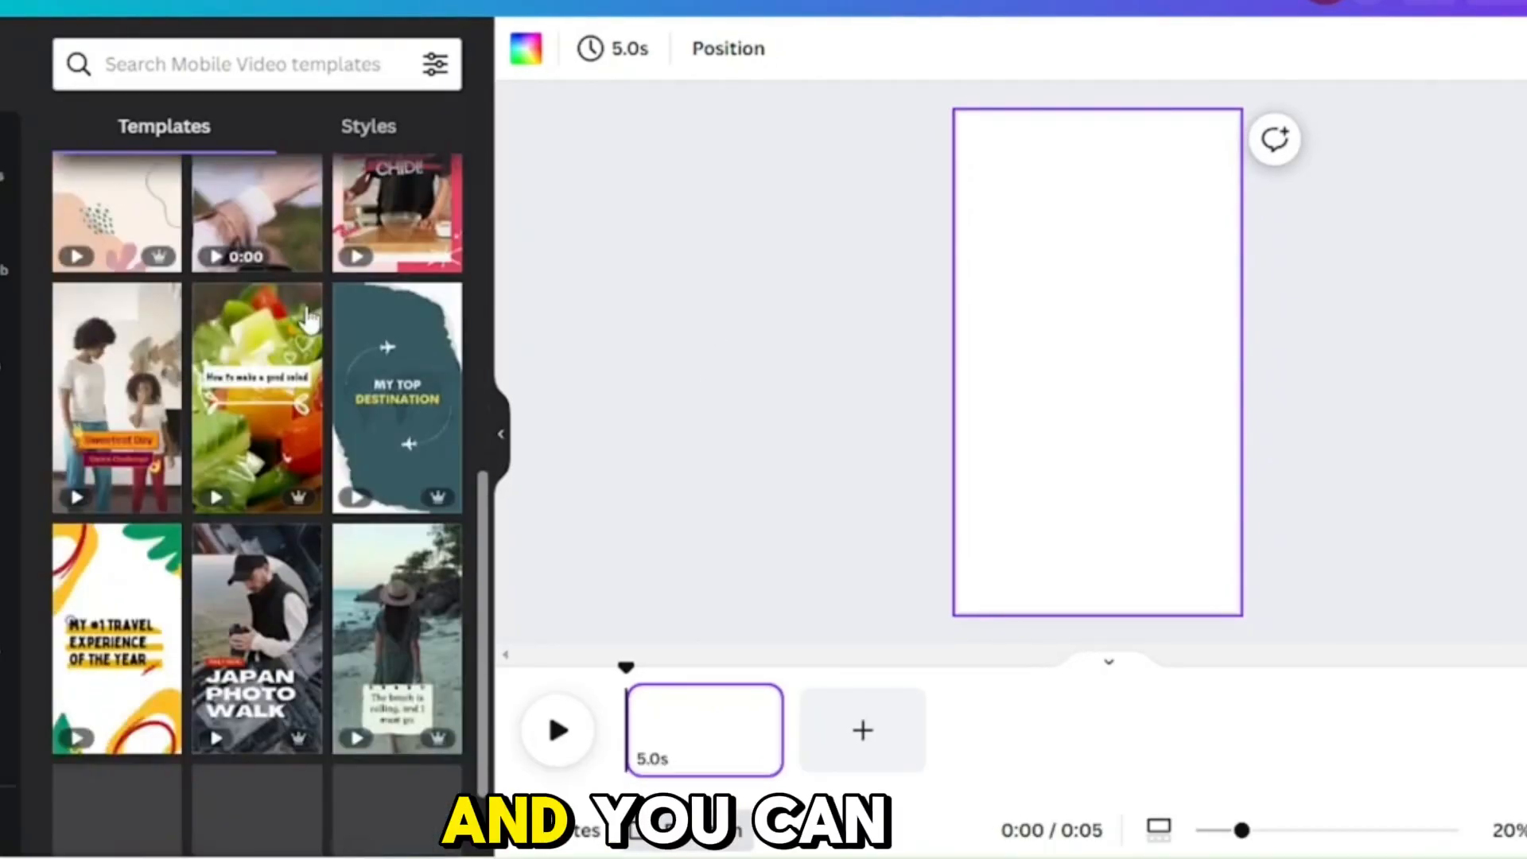
scroll(384, 388, "down", 5)
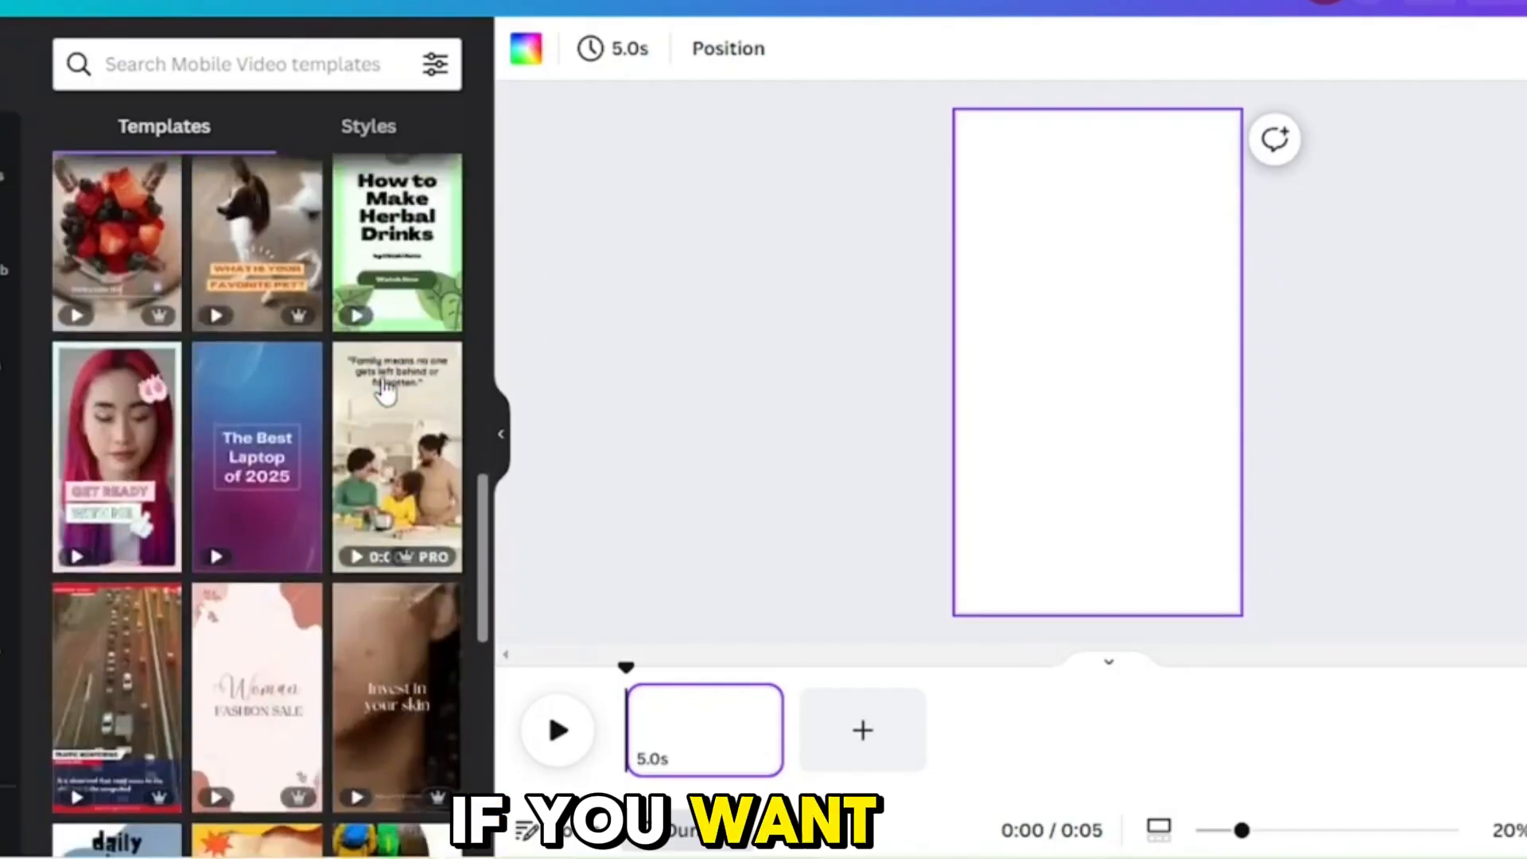
scroll(385, 389, "down", 5)
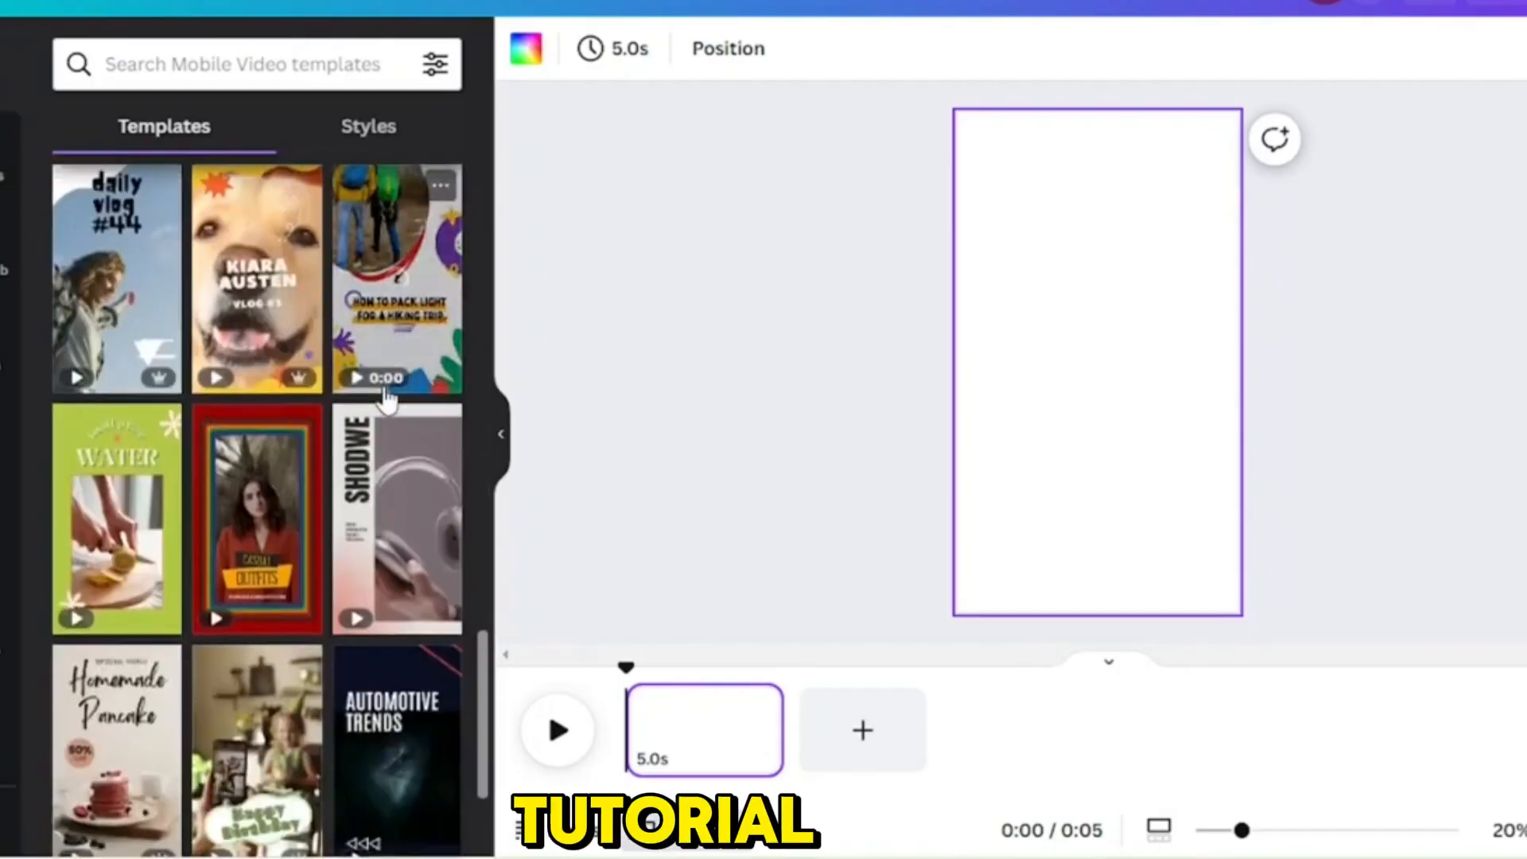
left_click(504, 440)
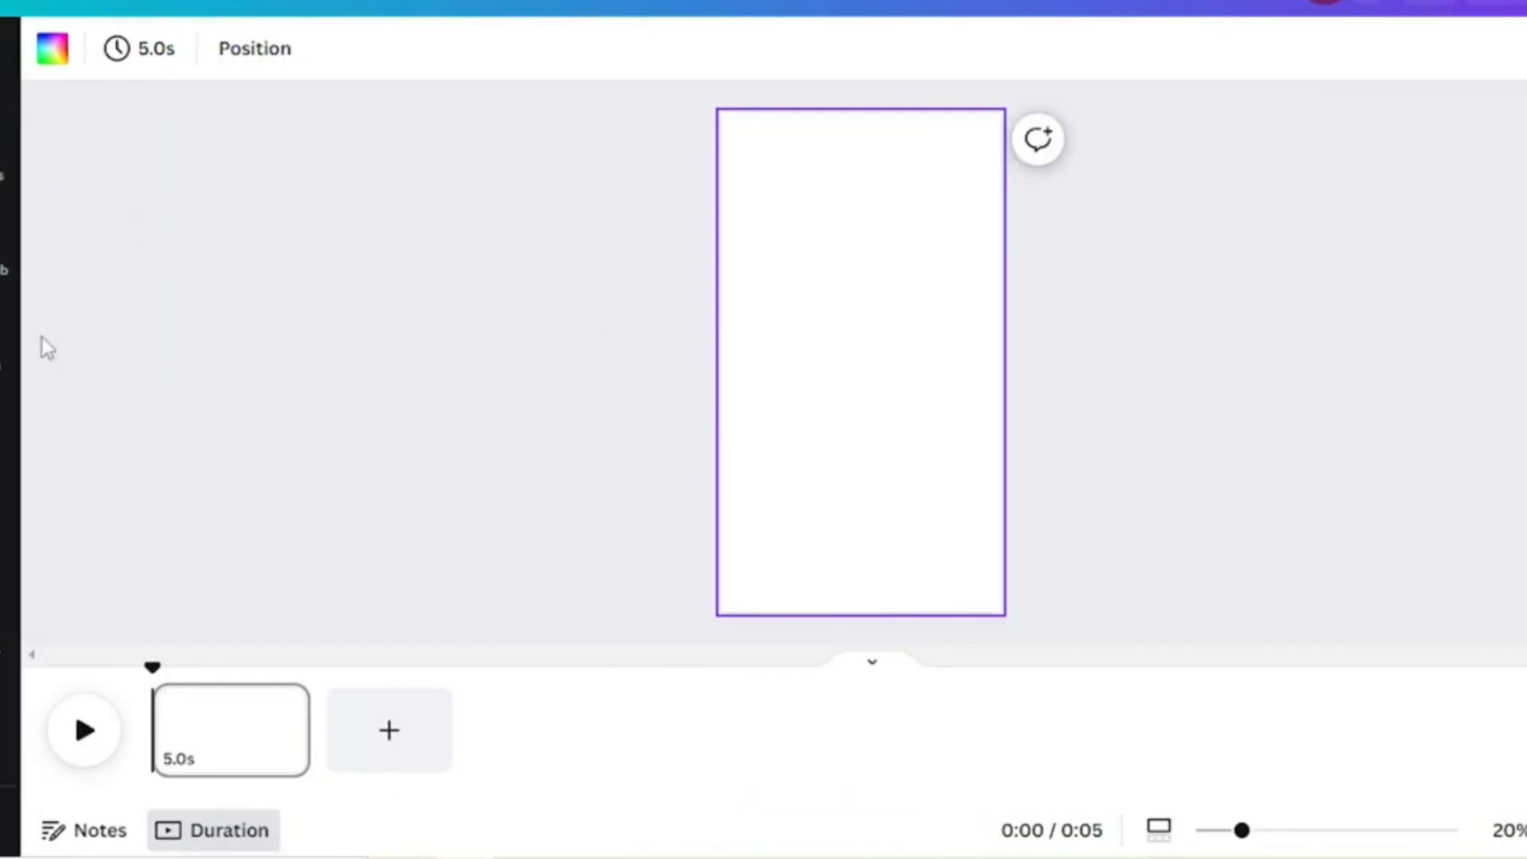
Step: Upload the pancake-cooking video from the computer and place it from the uploaded videos onto the blank page
left_click(5, 349)
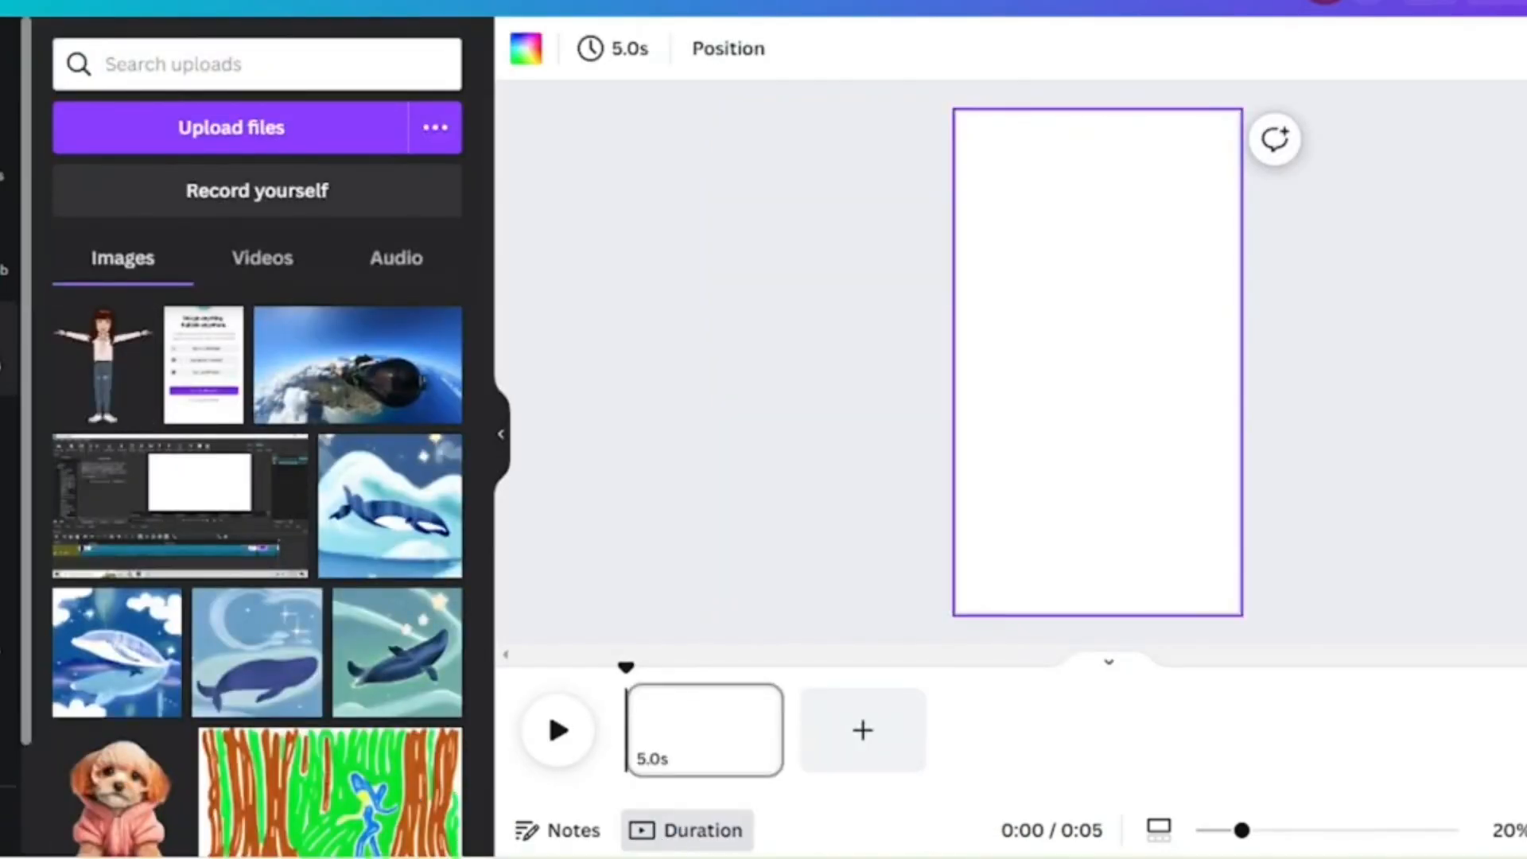
left_click(243, 143)
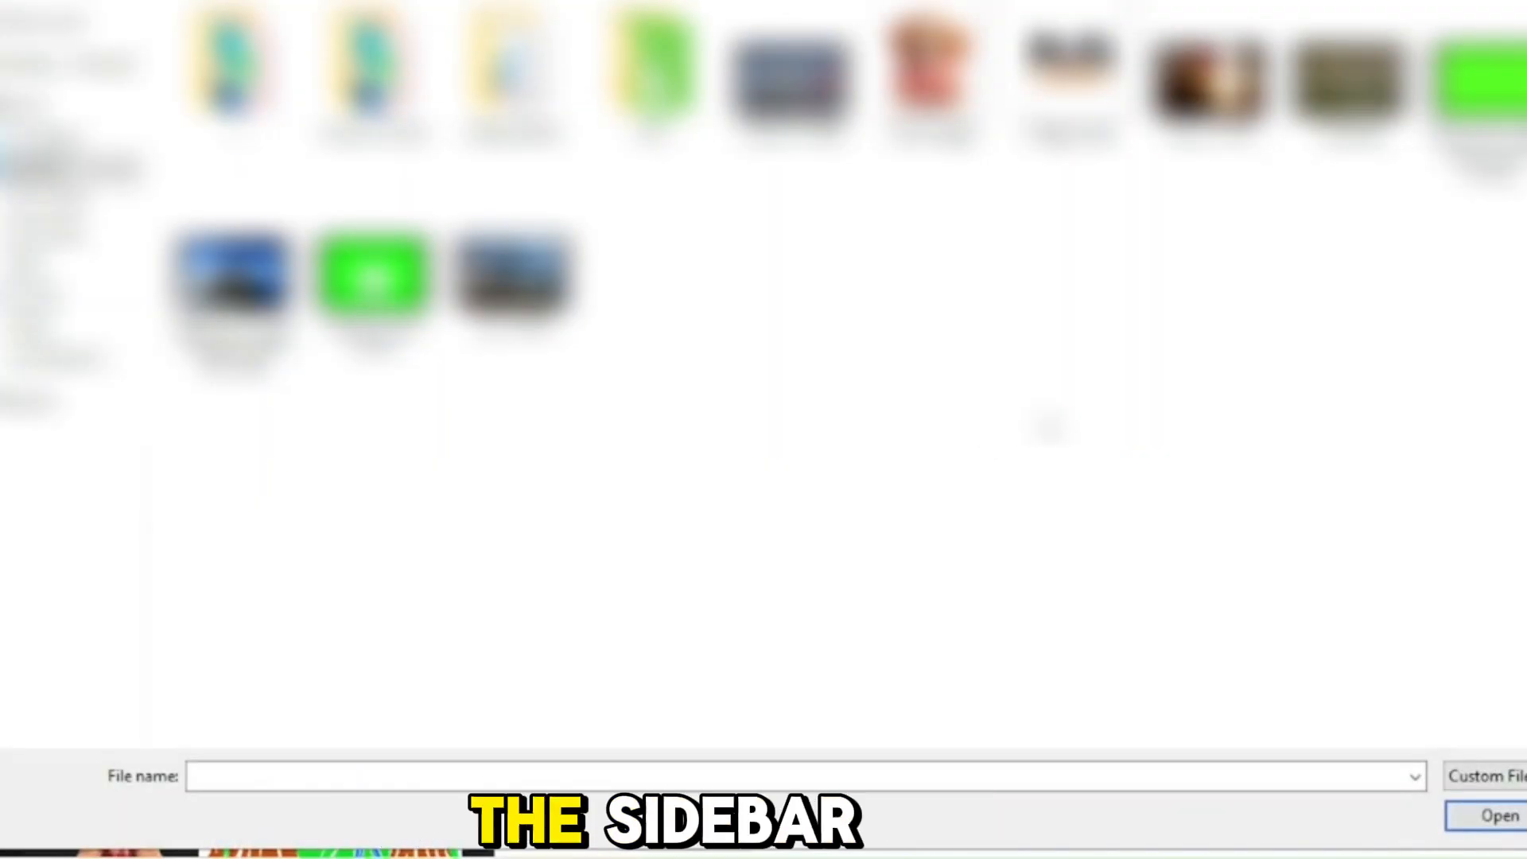
left_click(1511, 87)
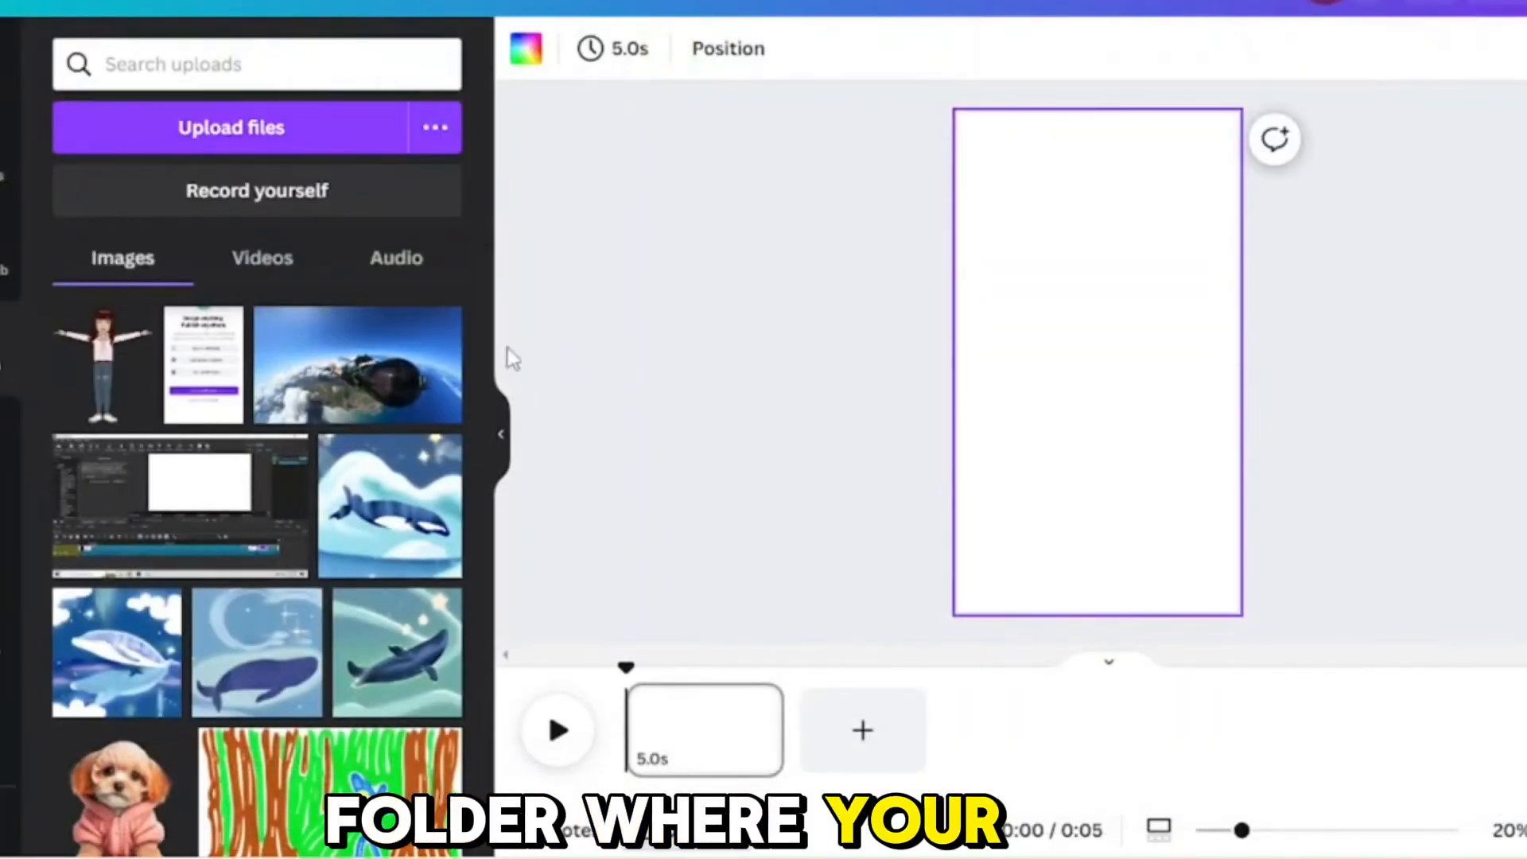
left_click(270, 253)
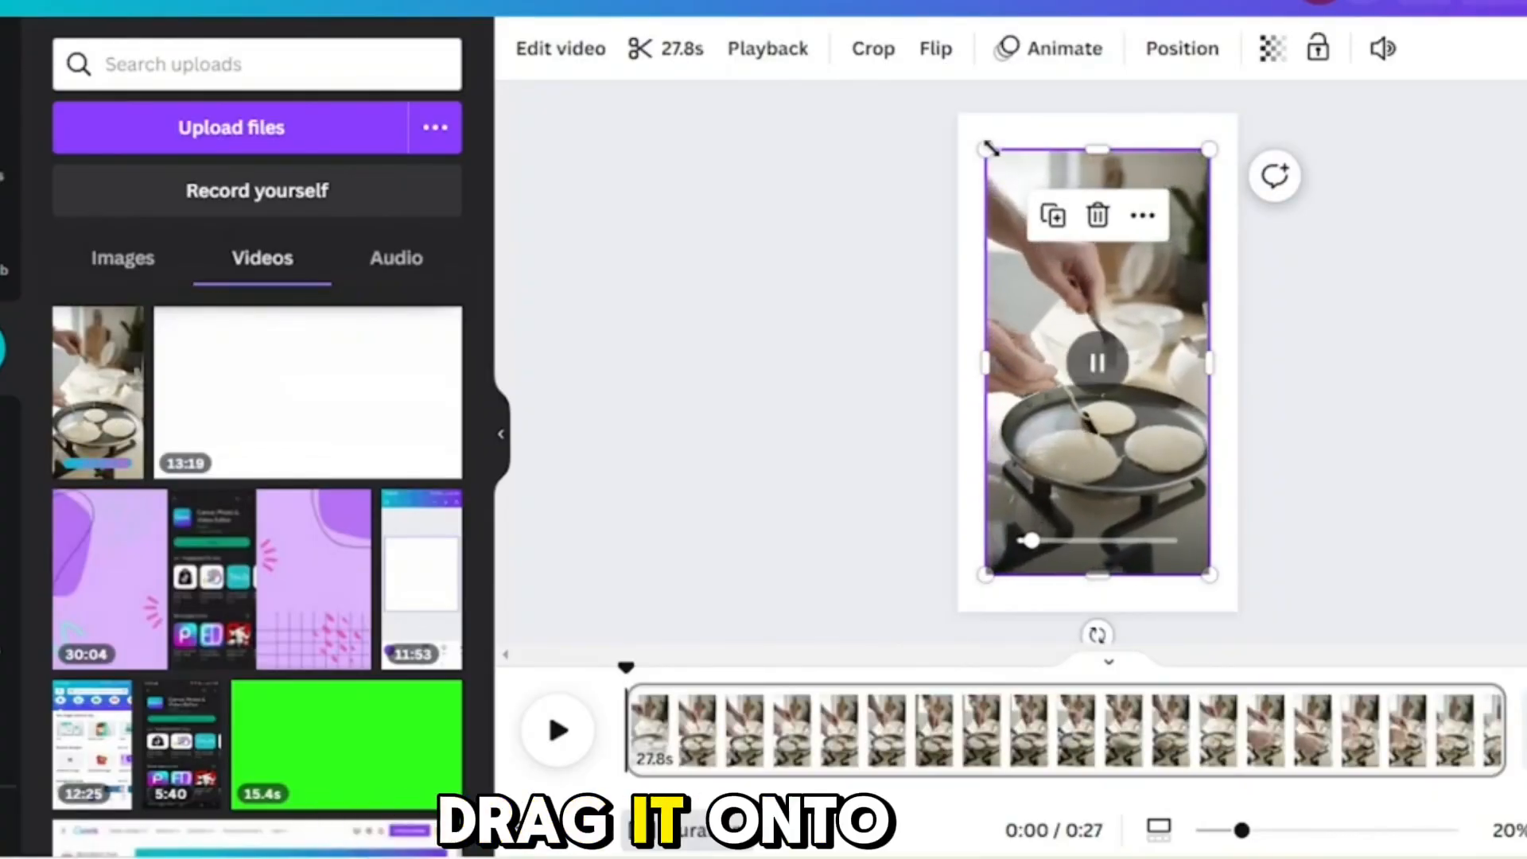
Step: Enlarge the pancake video on the page and set it as the page background
left_click_drag(988, 148, 955, 124)
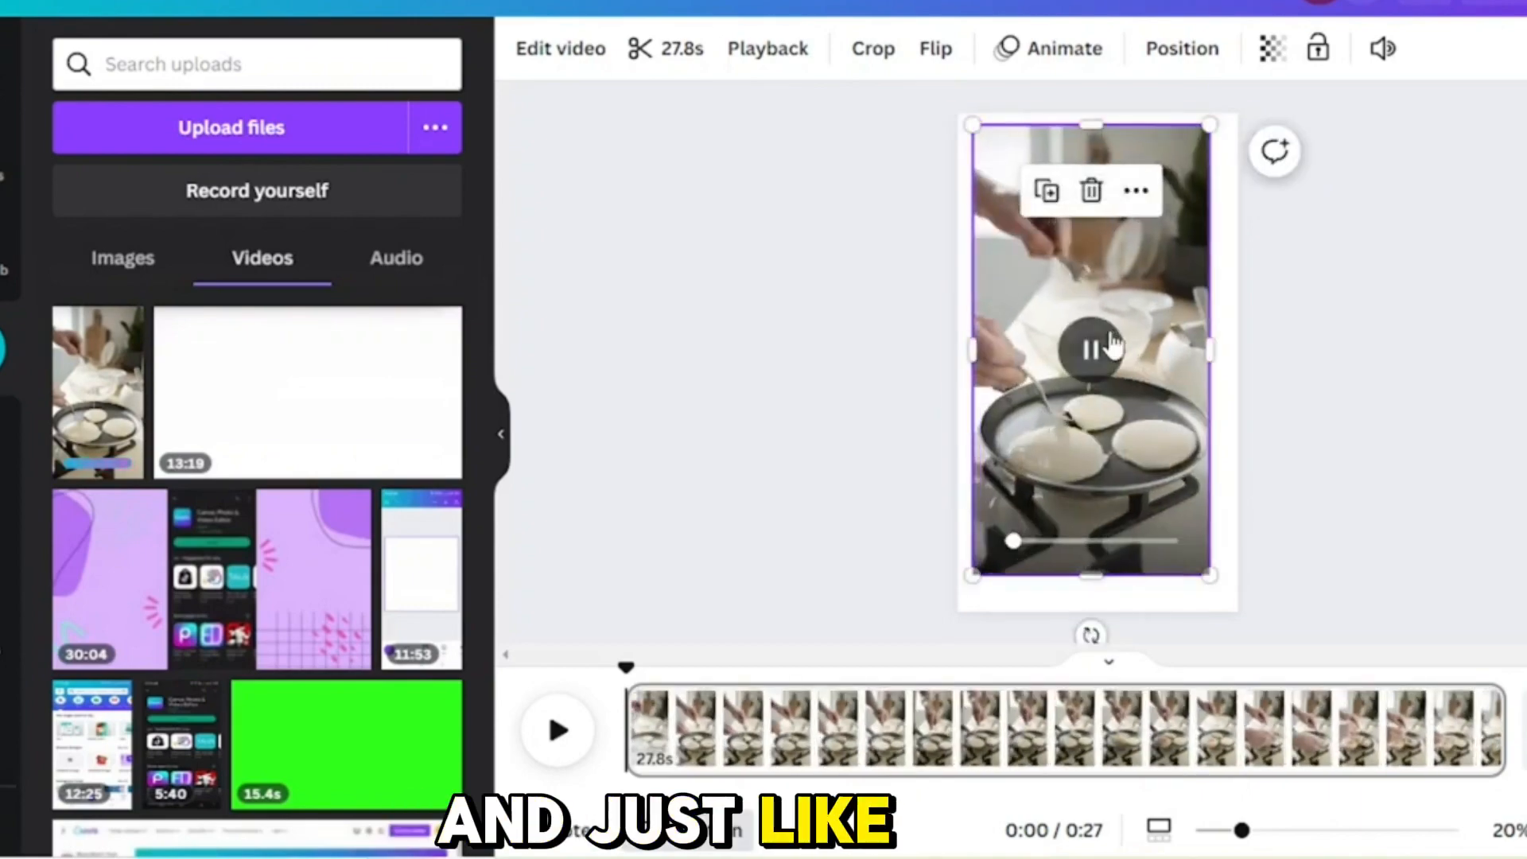
right_click(1113, 343)
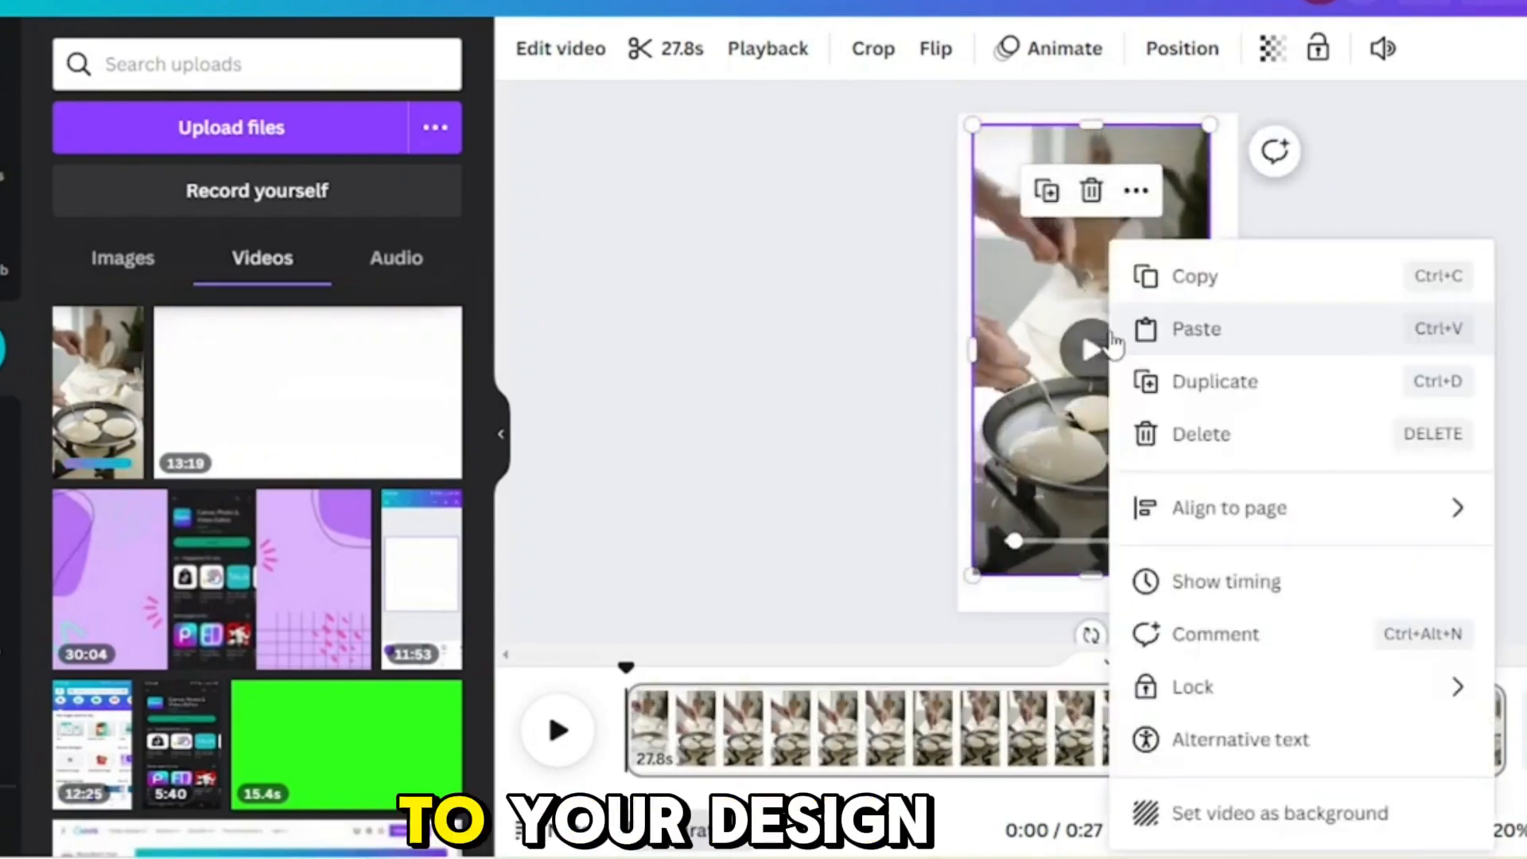
left_click(1255, 815)
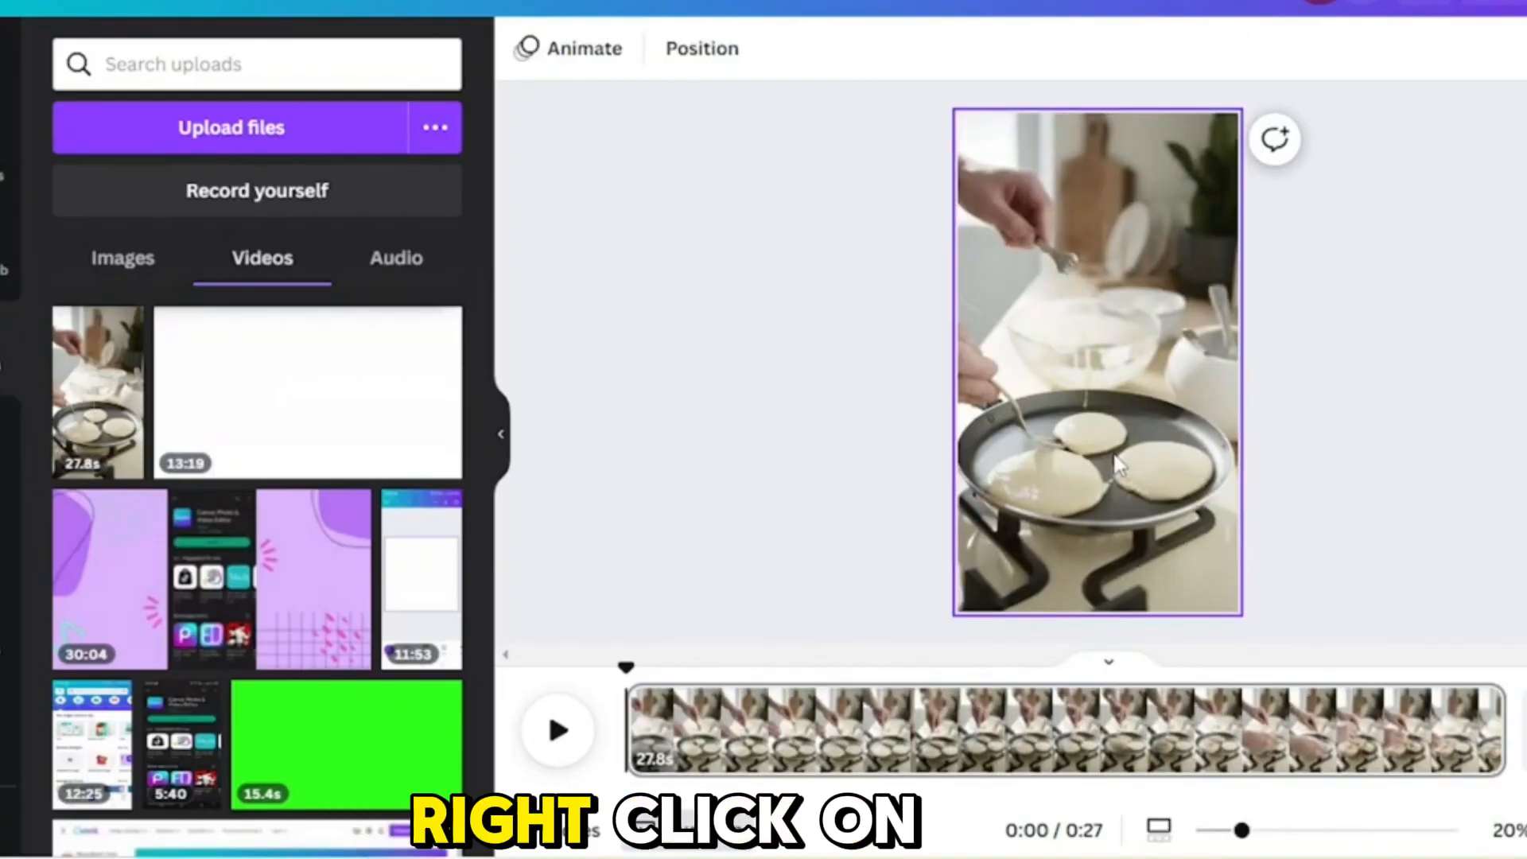
Step: Reposition the pancake background video inside its crop frame and apply the crop
left_click(1123, 396)
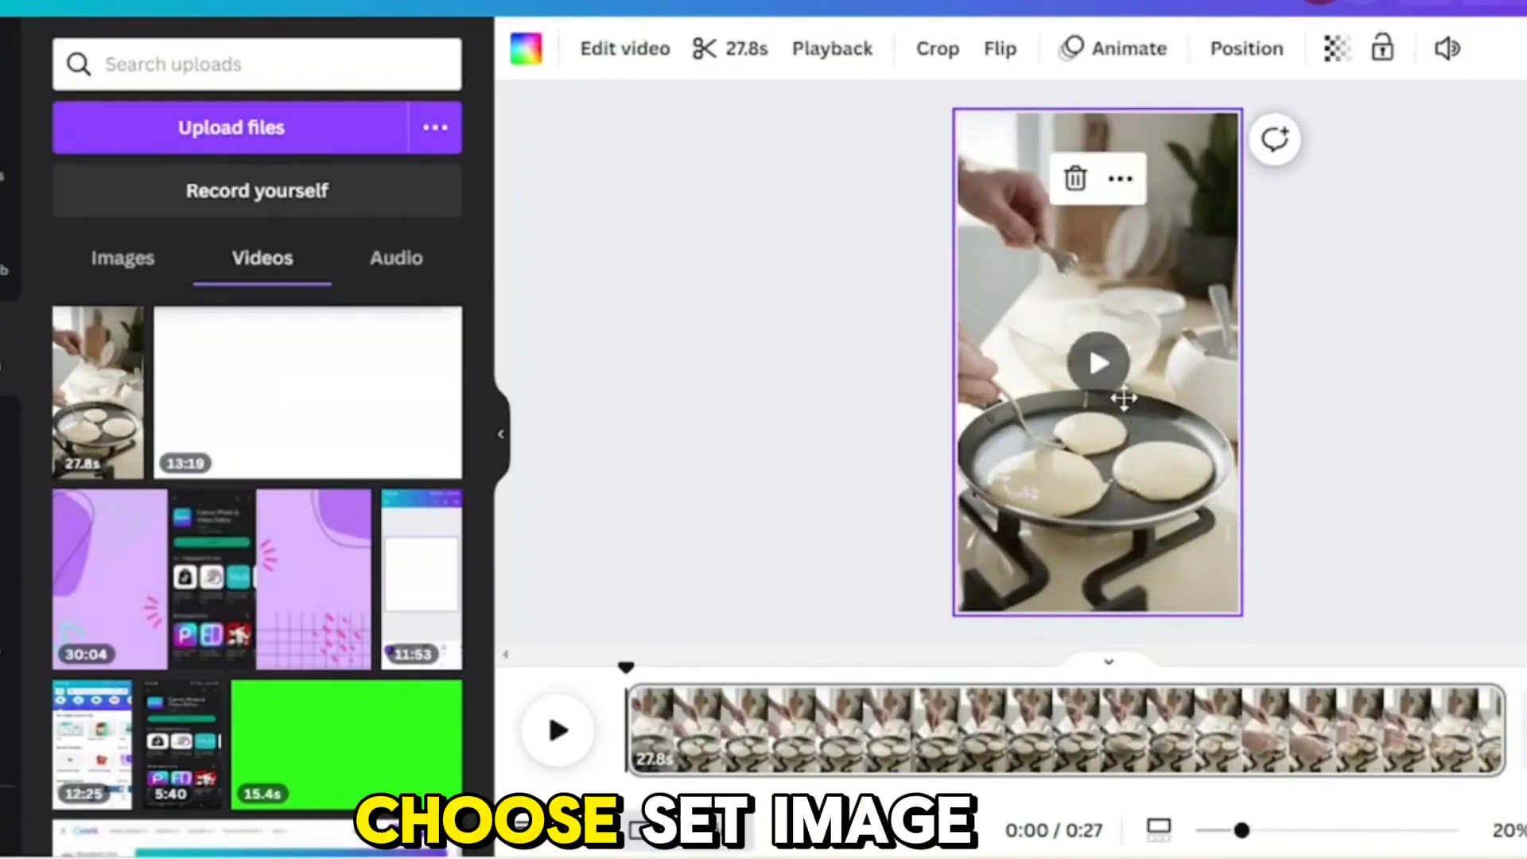
double_click(1123, 398)
mouse_move(1123, 399)
left_mouse_down()
mouse_move(1114, 460)
mouse_move(1116, 406)
left_mouse_up()
mouse_move(1117, 416)
left_mouse_down()
mouse_move(1120, 501)
mouse_move(1124, 388)
mouse_move(1117, 499)
mouse_move(1117, 421)
left_mouse_up()
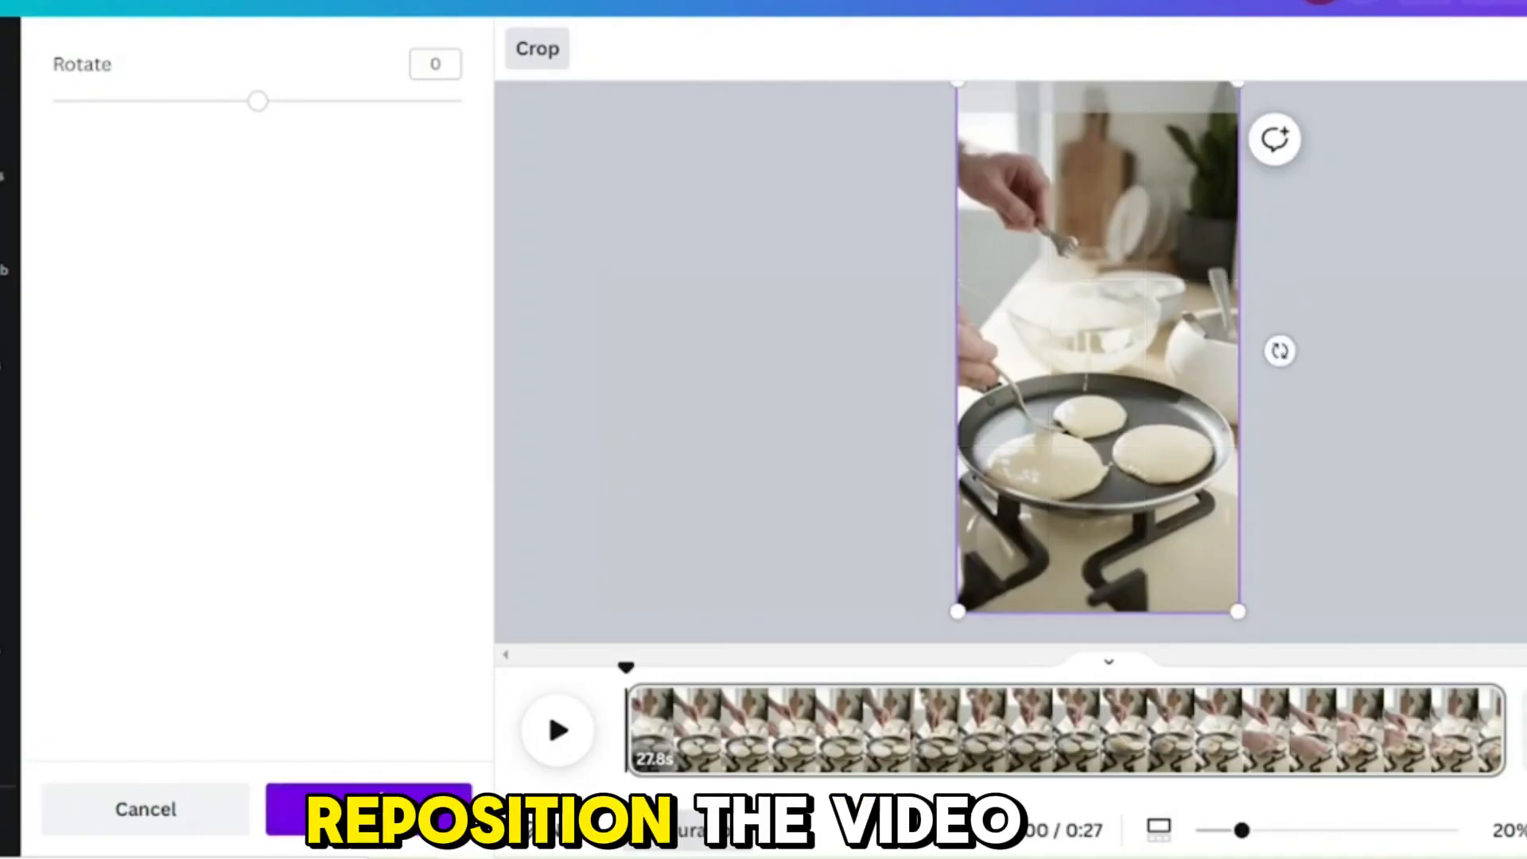
left_click(374, 809)
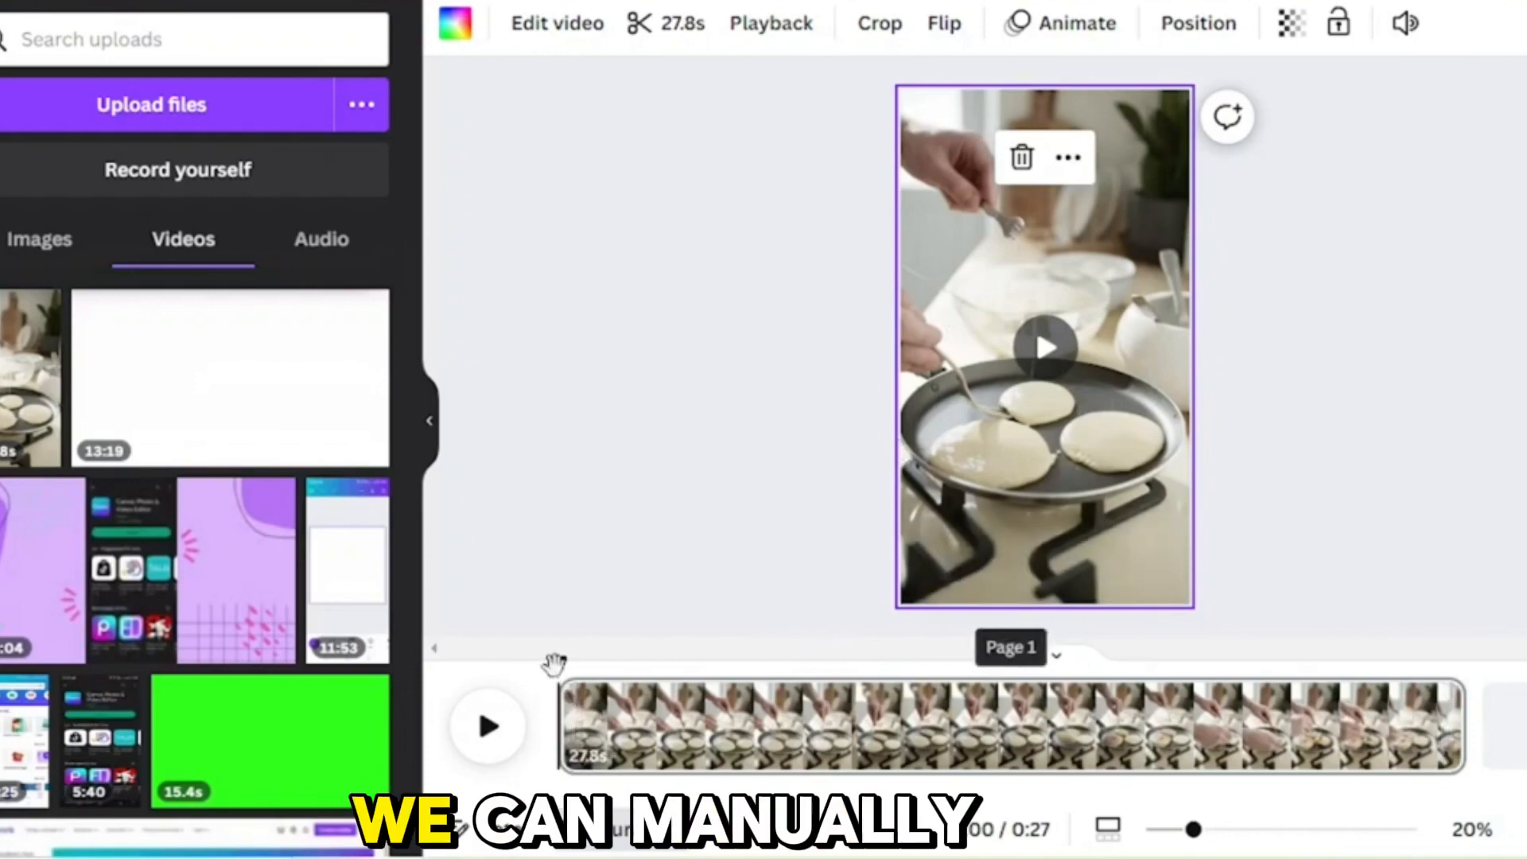
left_click_drag(617, 658, 508, 633)
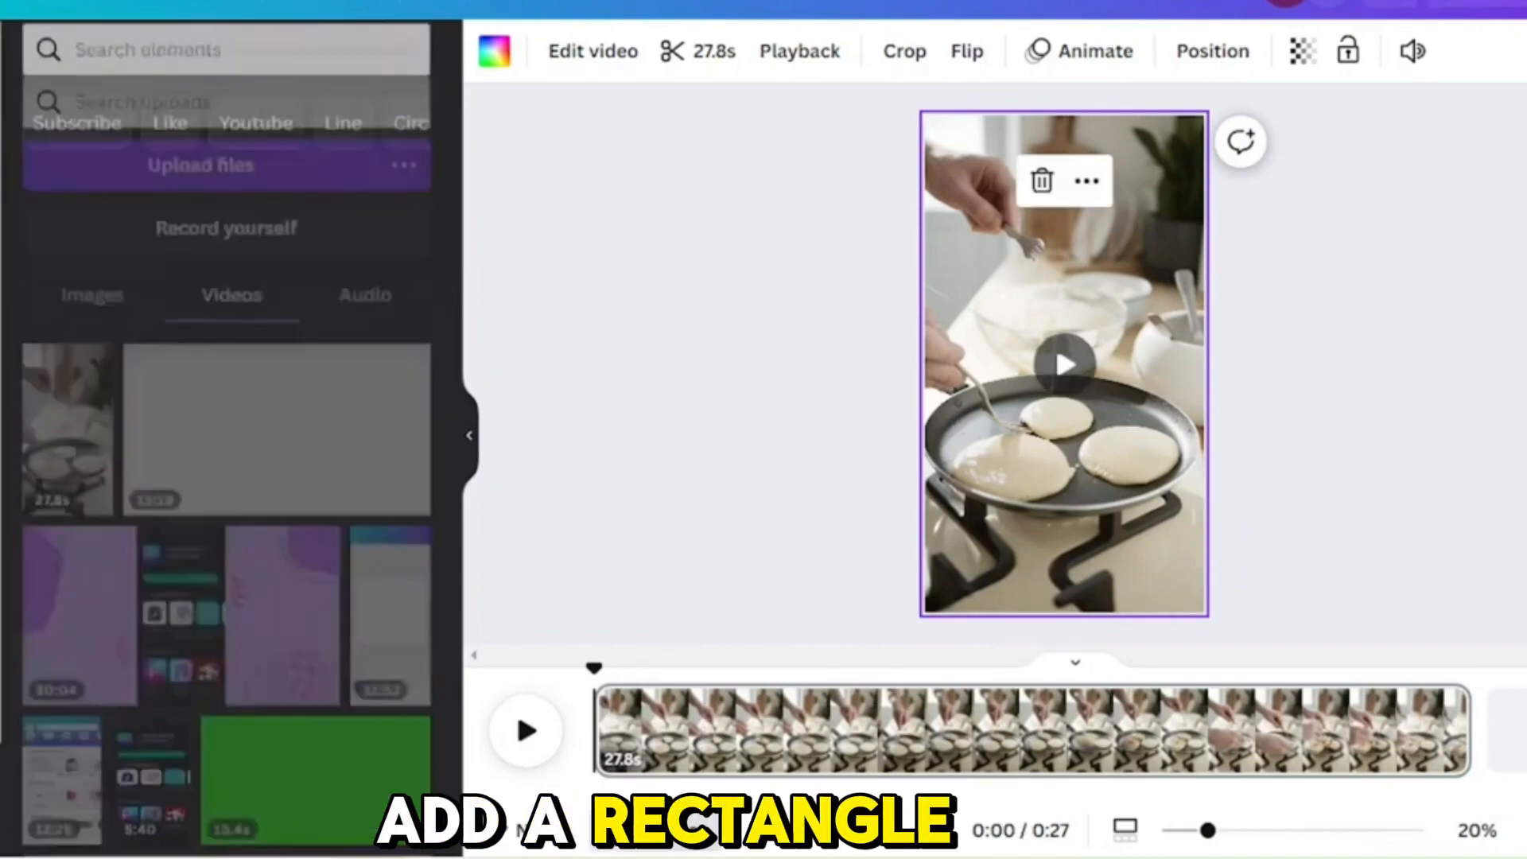
Step: Add a rectangle shape over the pancake video on the page
left_click(159, 66)
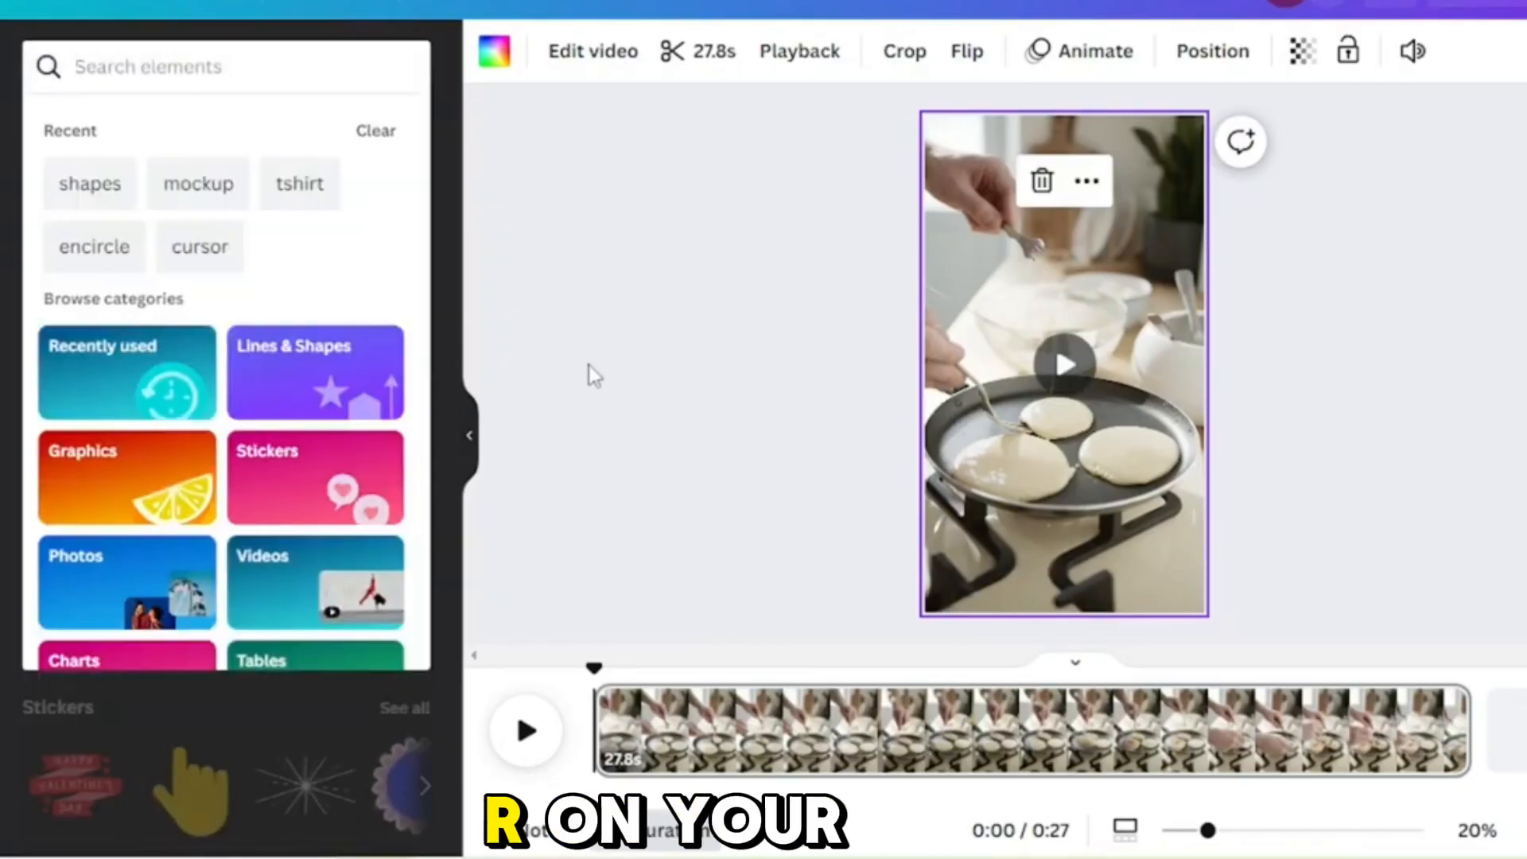
left_click(1317, 358)
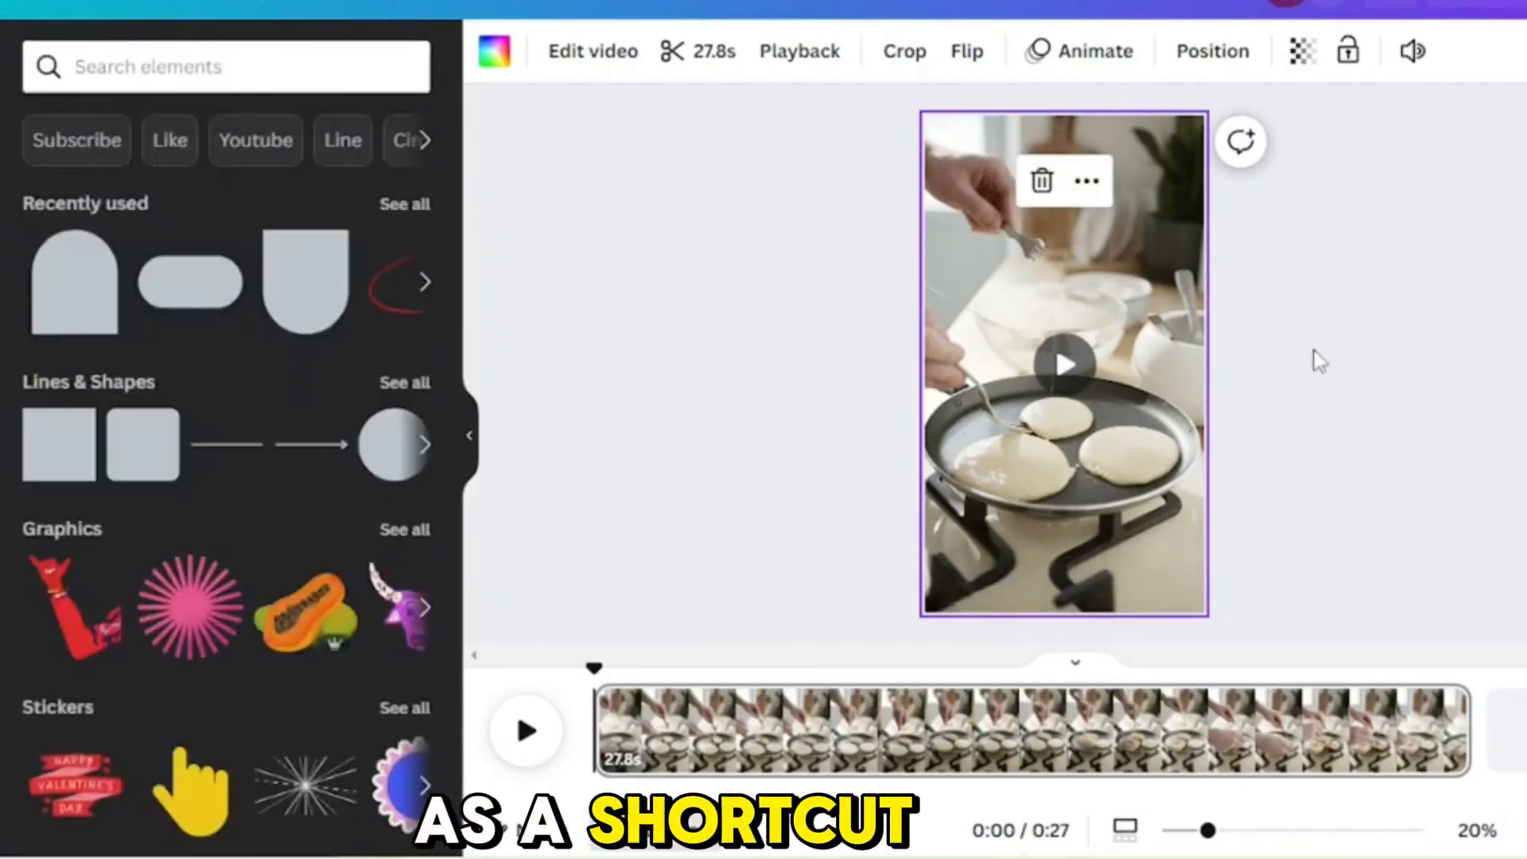
left_click(1135, 310)
key("r")
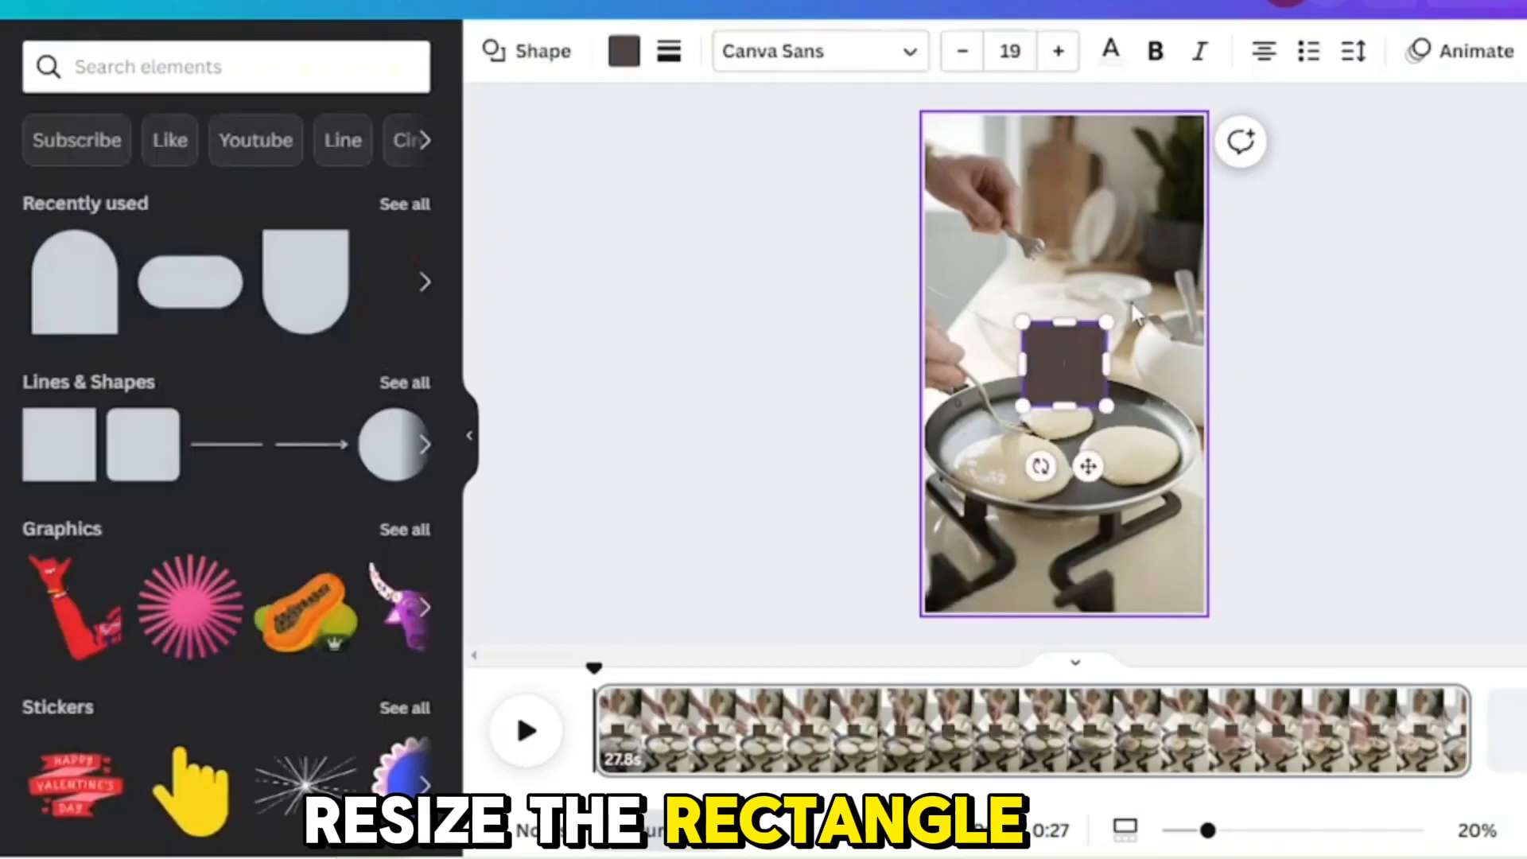
Step: Flatten and widen the rectangle into a horizontal bar and place it beside the hand in the page's upper part
left_click_drag(1063, 326, 1063, 372)
left_click_drag(1084, 463, 1138, 294)
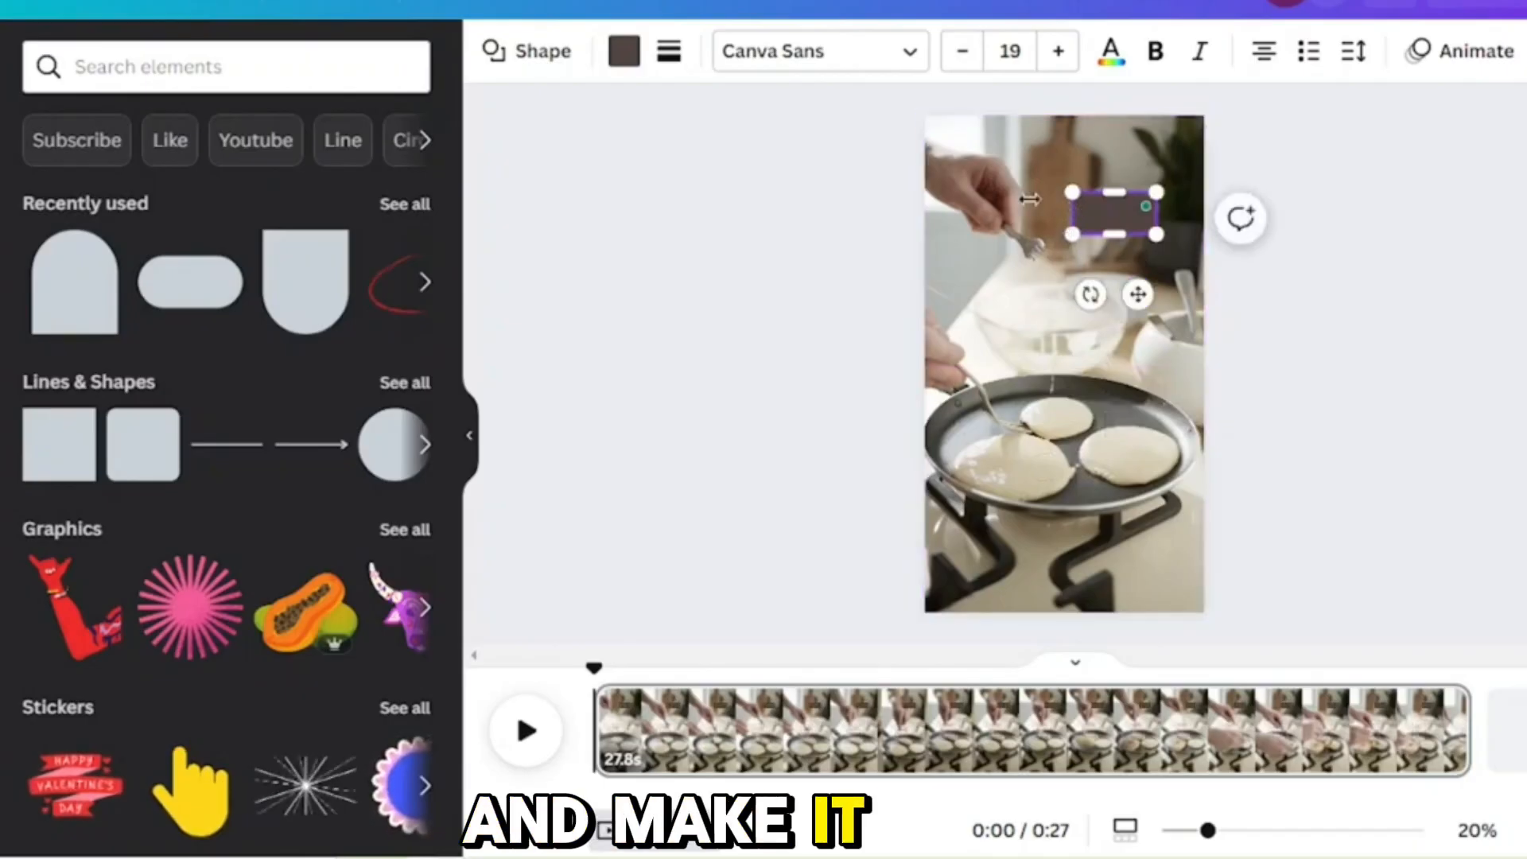
left_click_drag(1030, 200, 993, 211)
left_click_drag(1113, 294, 1133, 278)
left_click(1300, 302)
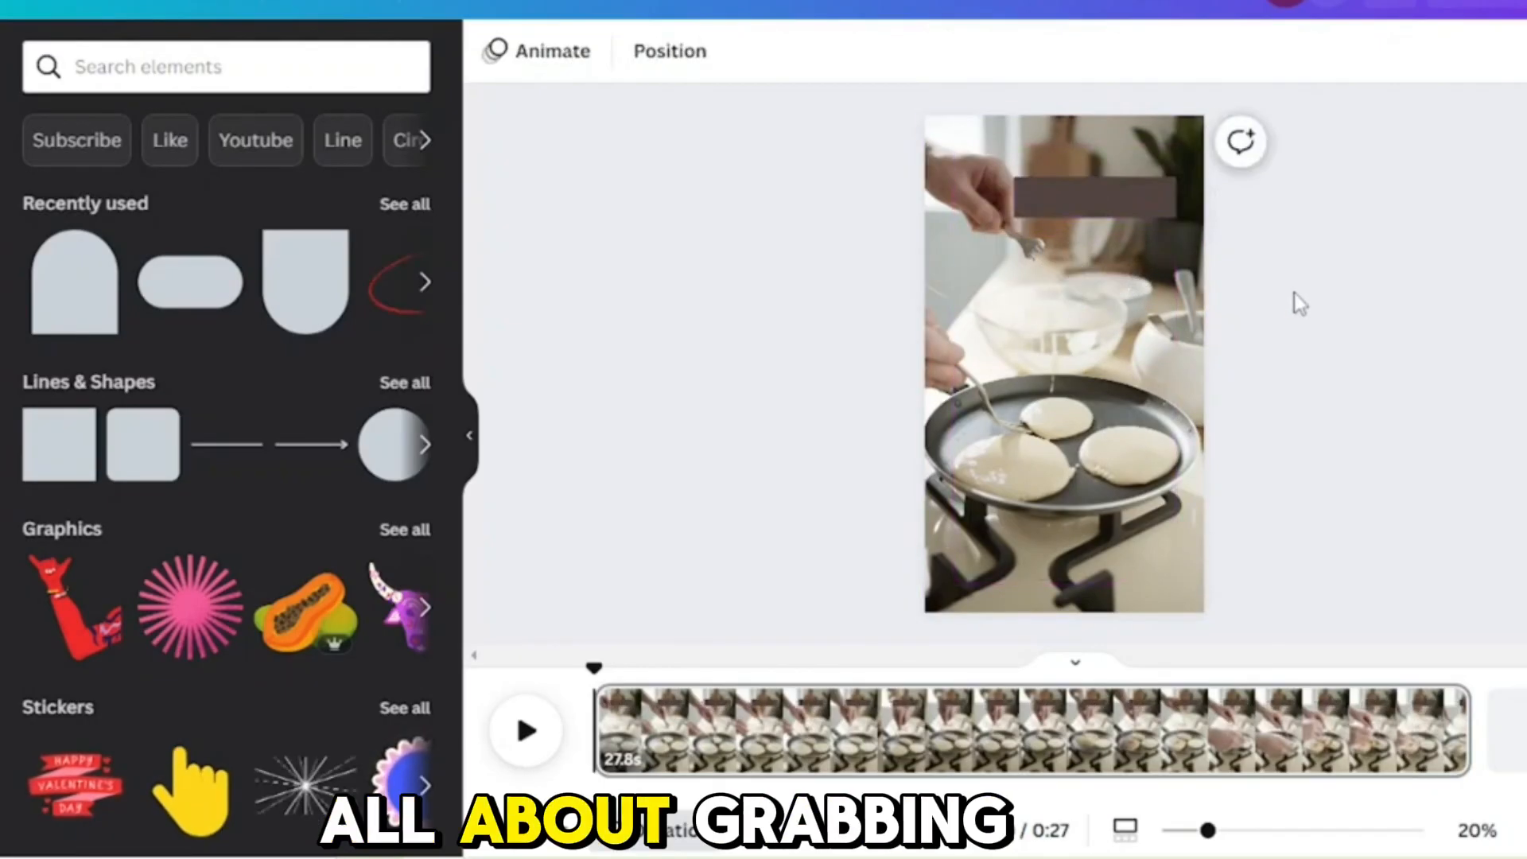
left_click(1101, 198)
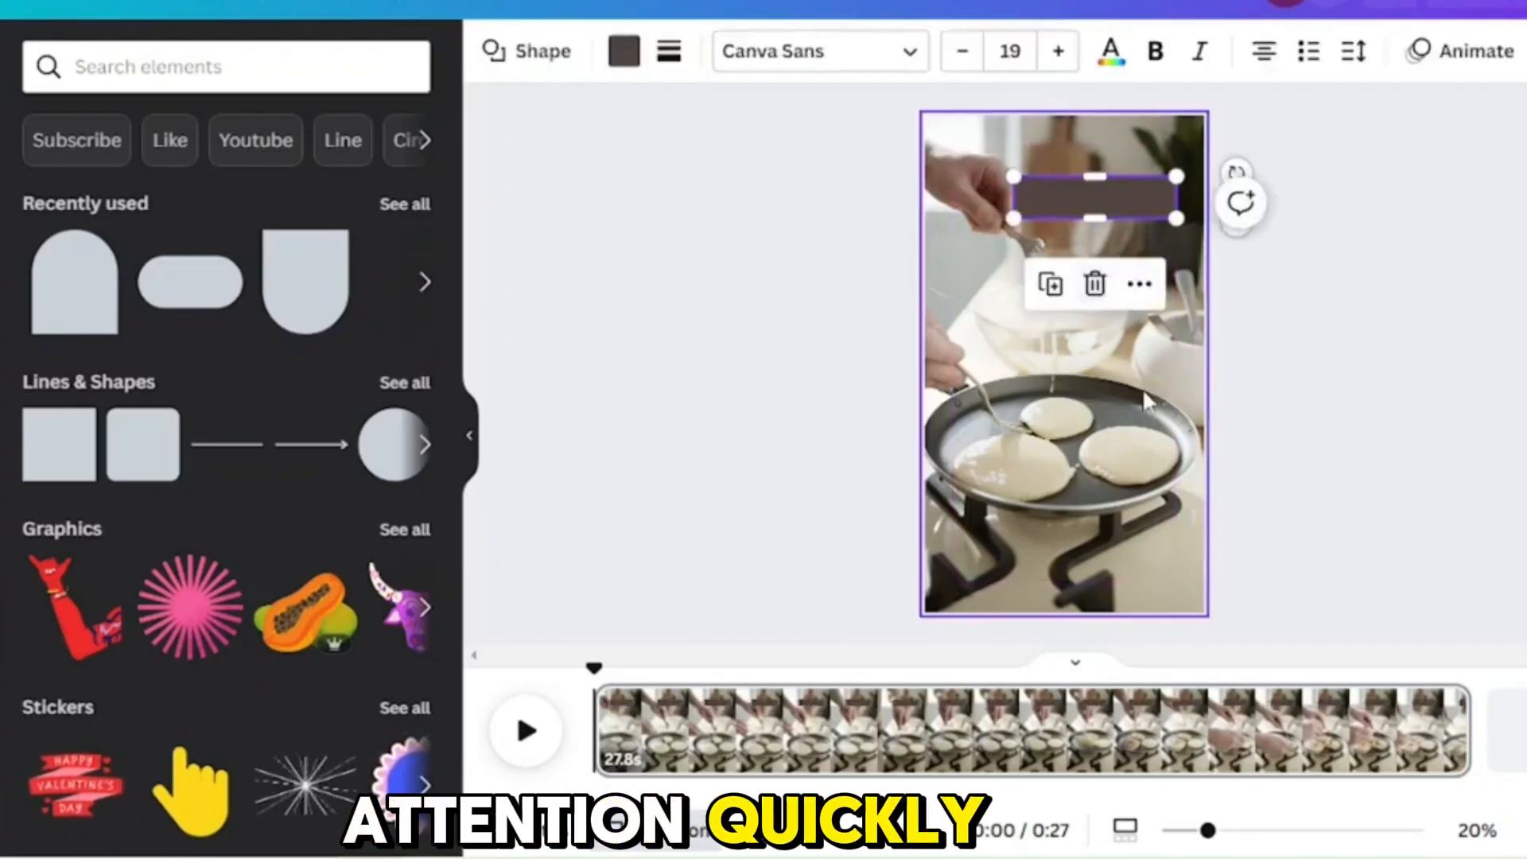
left_click(1142, 398)
left_click(1144, 203)
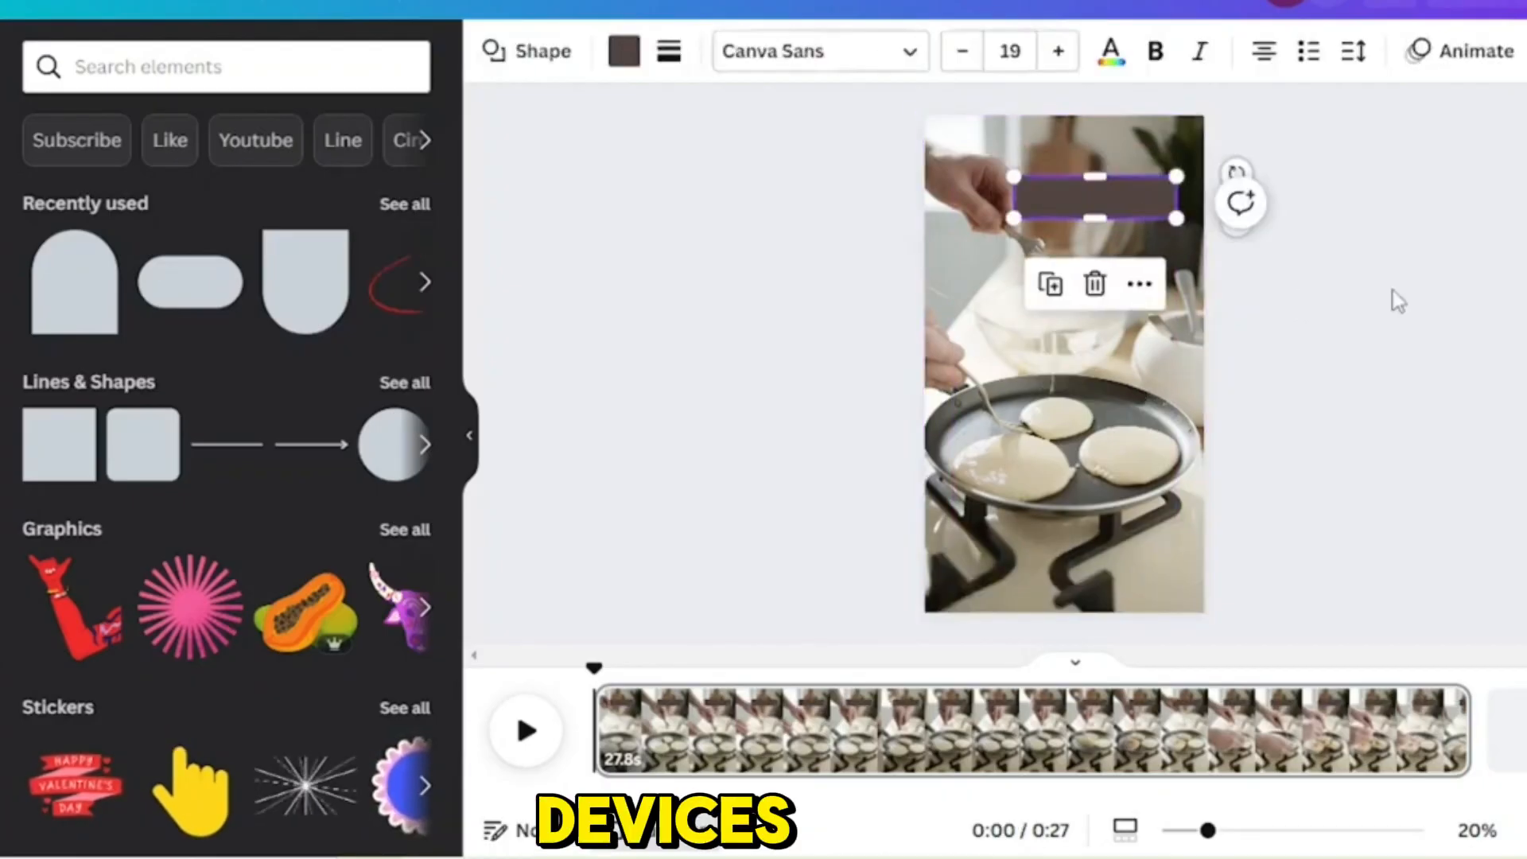
left_click(1322, 561)
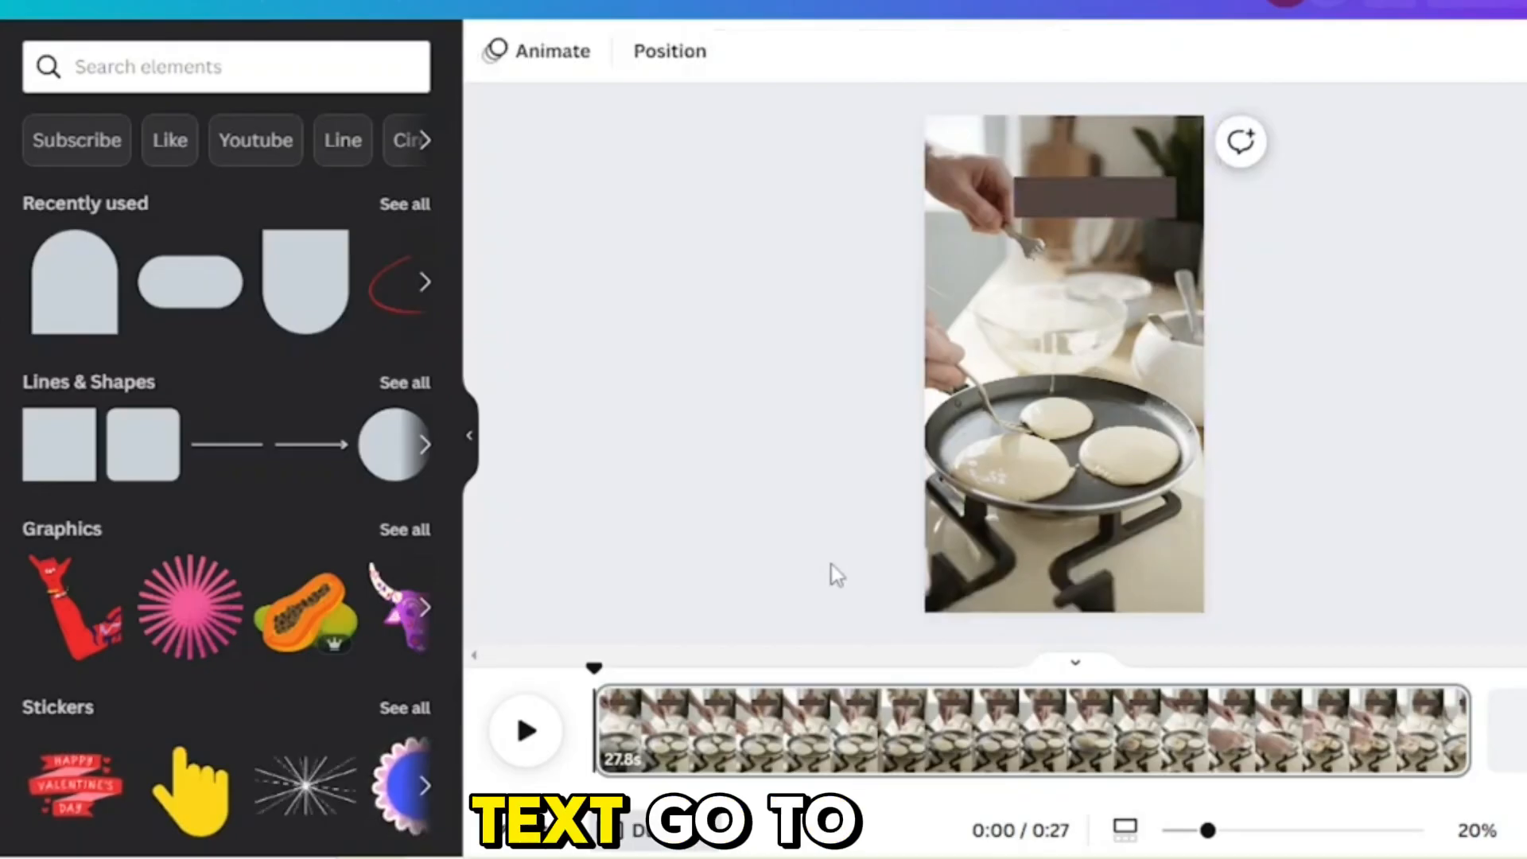
Step: Add a text box, enlarge it to font size 68.7 and enter the text "PANCAKE"
left_click(1, 342)
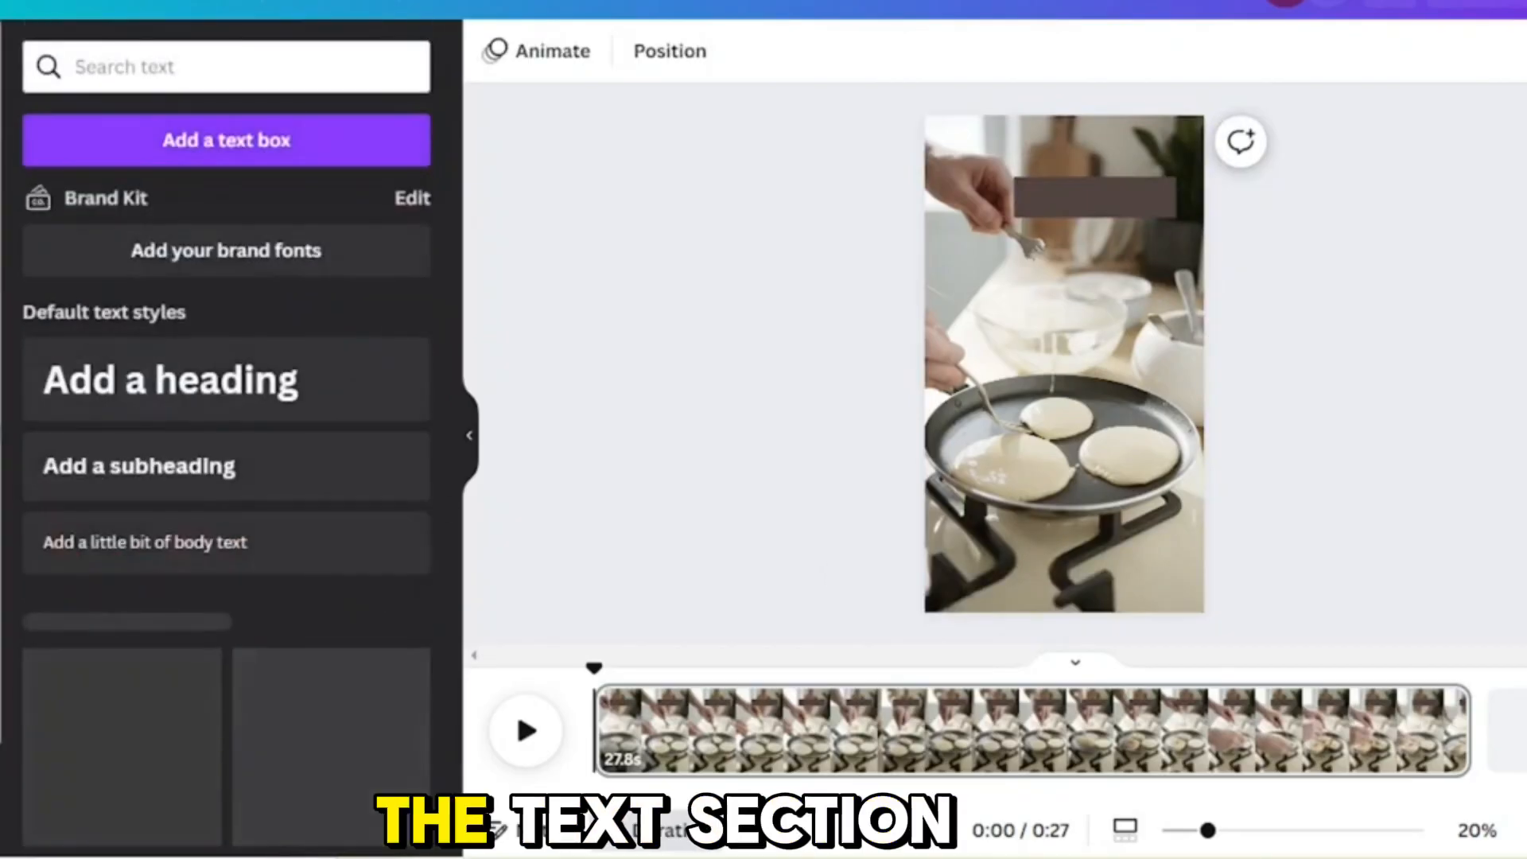
left_click(211, 160)
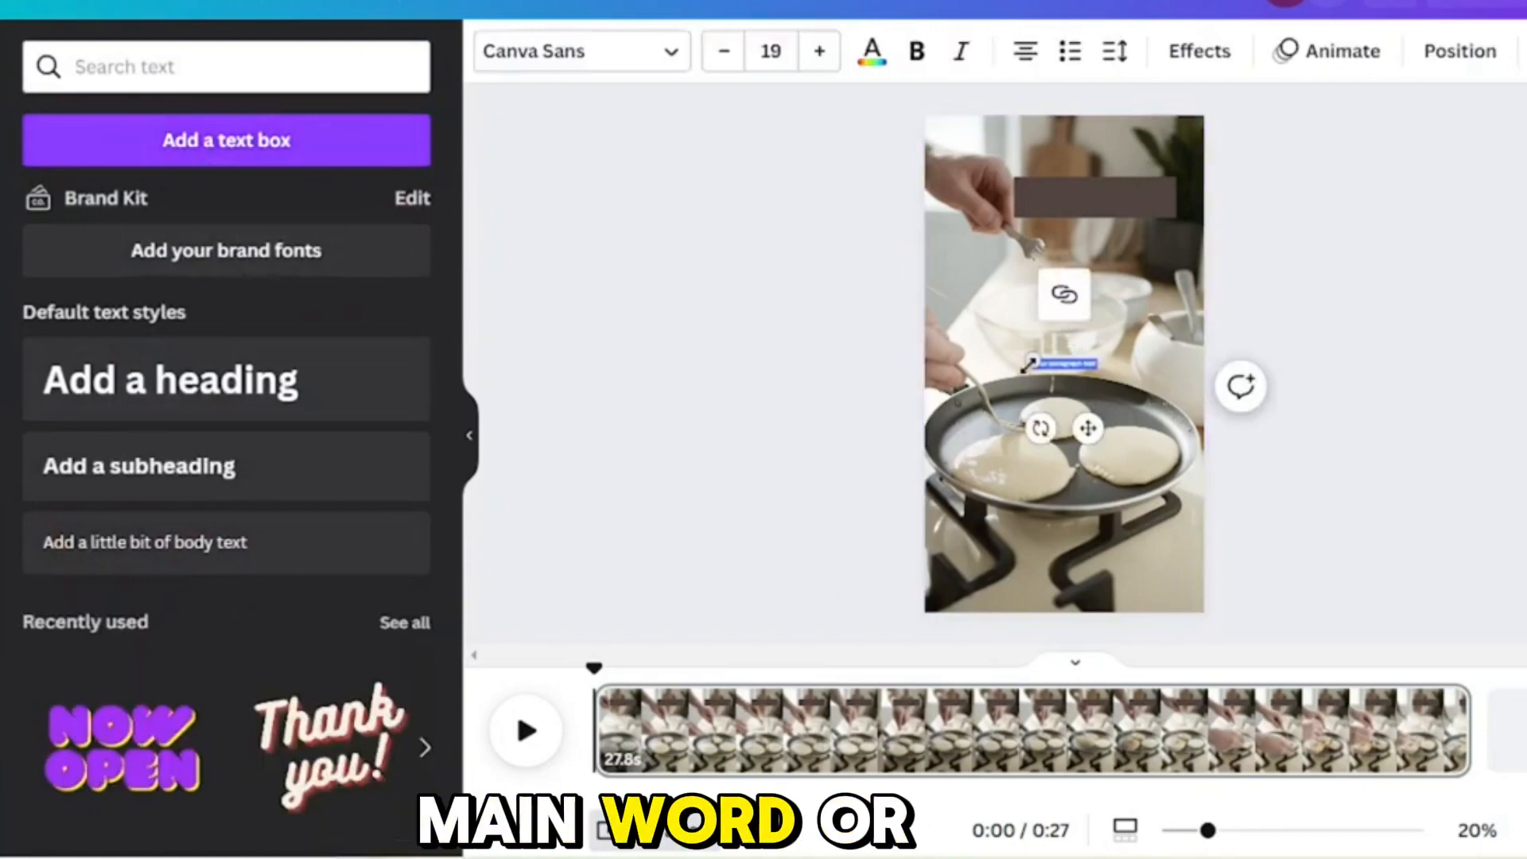
left_click_drag(1029, 359, 869, 264)
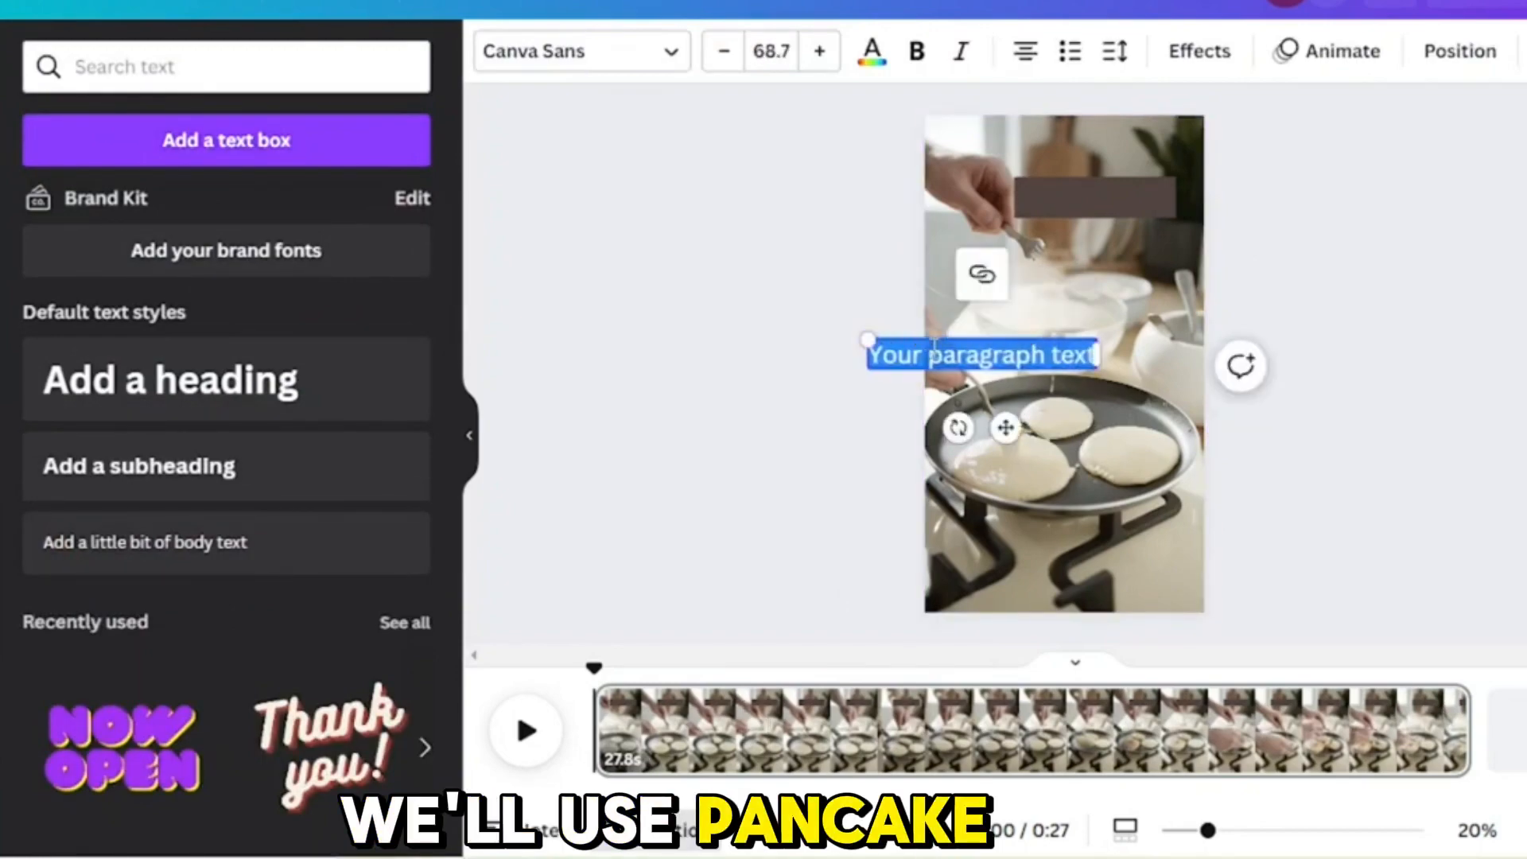
type("PANCAKE")
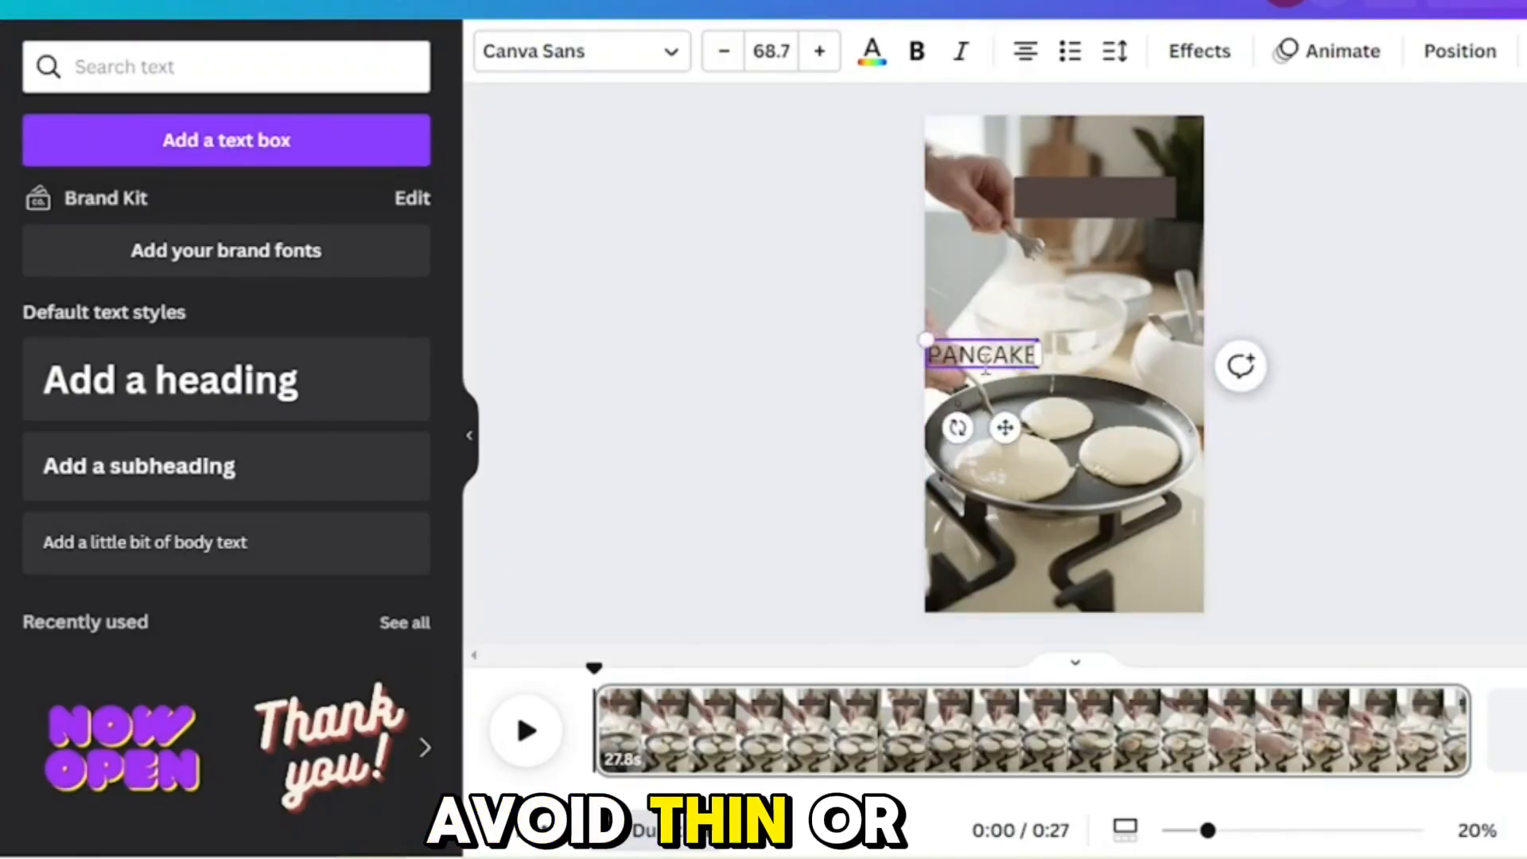
Step: Add the recently used NOW OPEN text style to the page, delete it and reselect the PANCAKE text
left_click(176, 767)
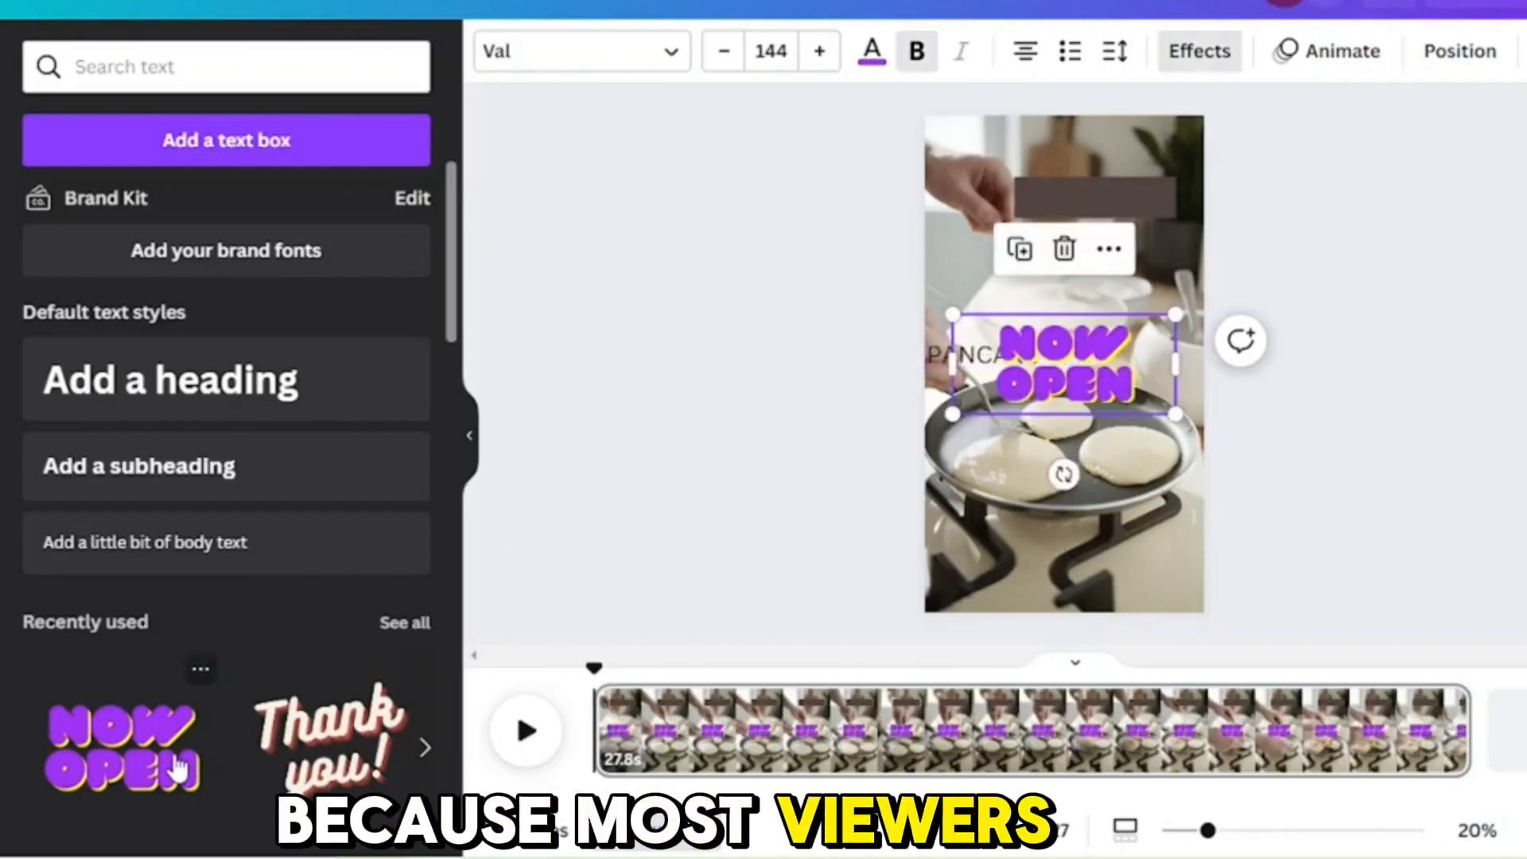
left_click(1066, 249)
left_click(982, 355)
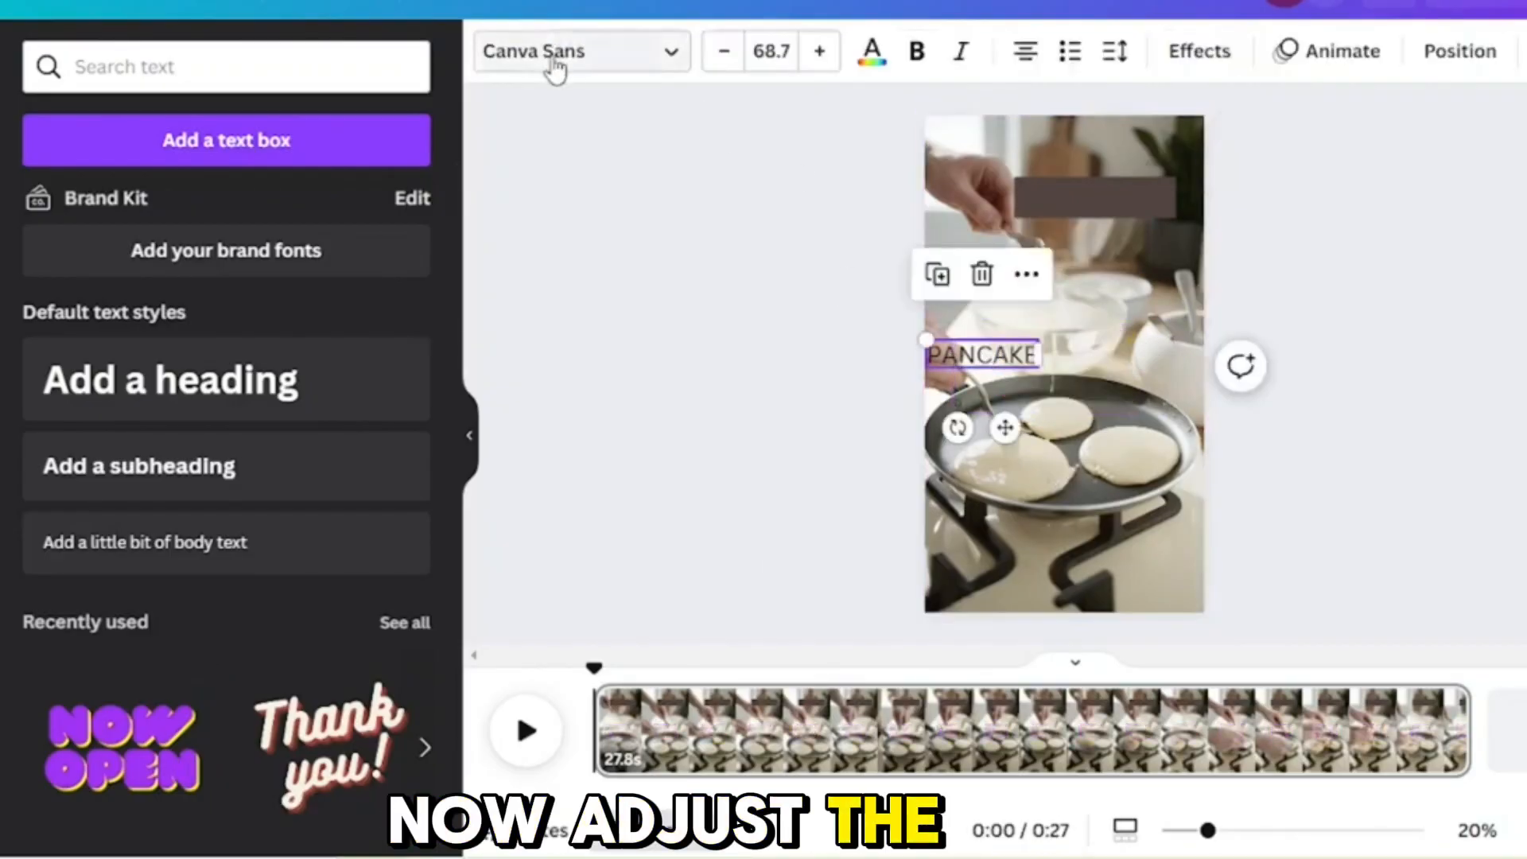
Step: Try the Val font on the PANCAKE text and widen its text box to fit the word on one line
left_click(554, 69)
left_click(314, 122)
type("VAL")
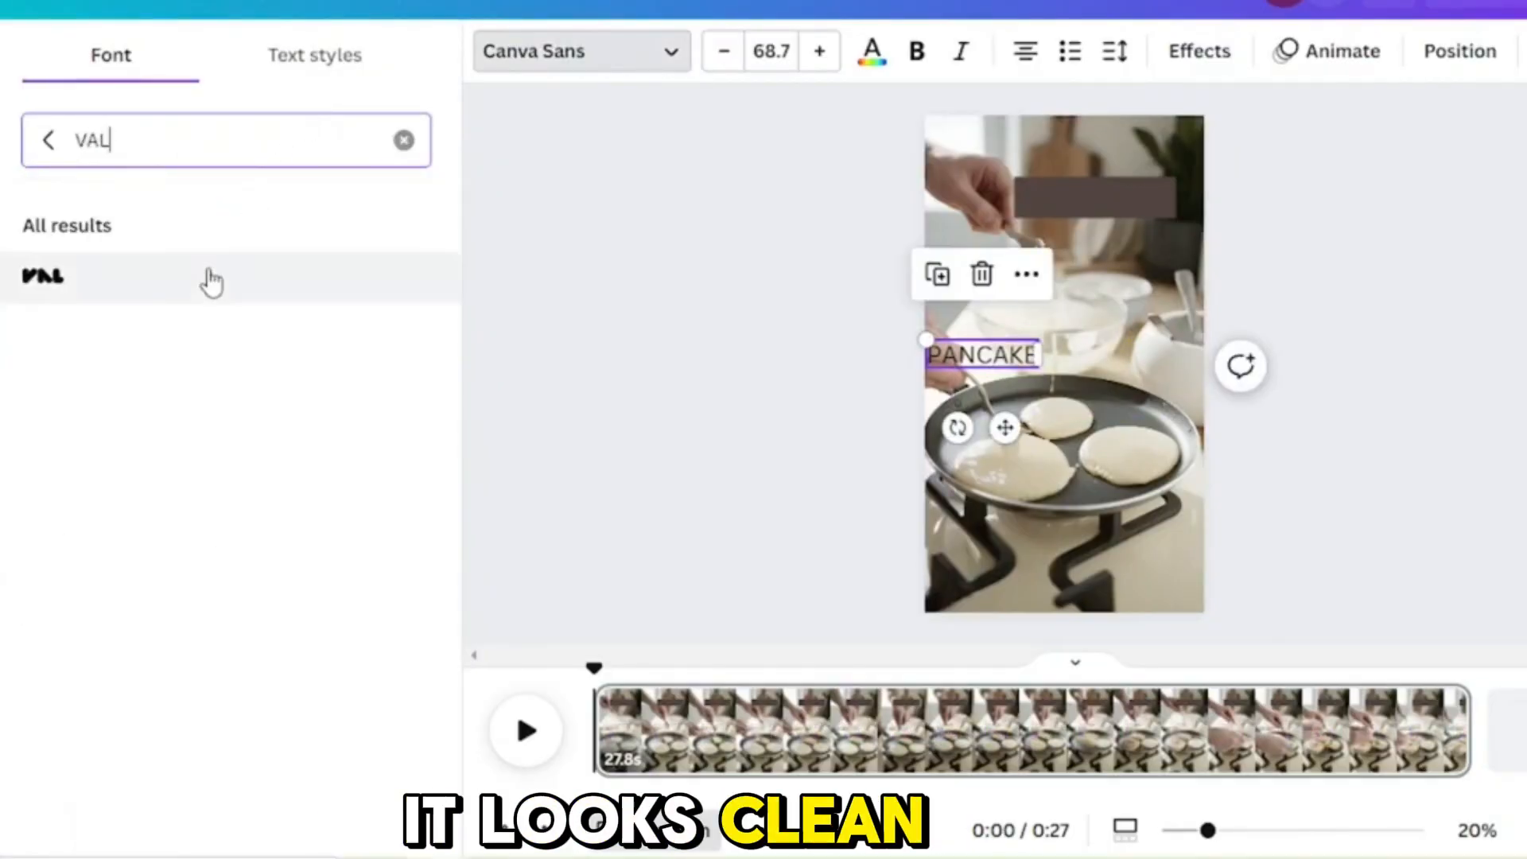
left_click(202, 280)
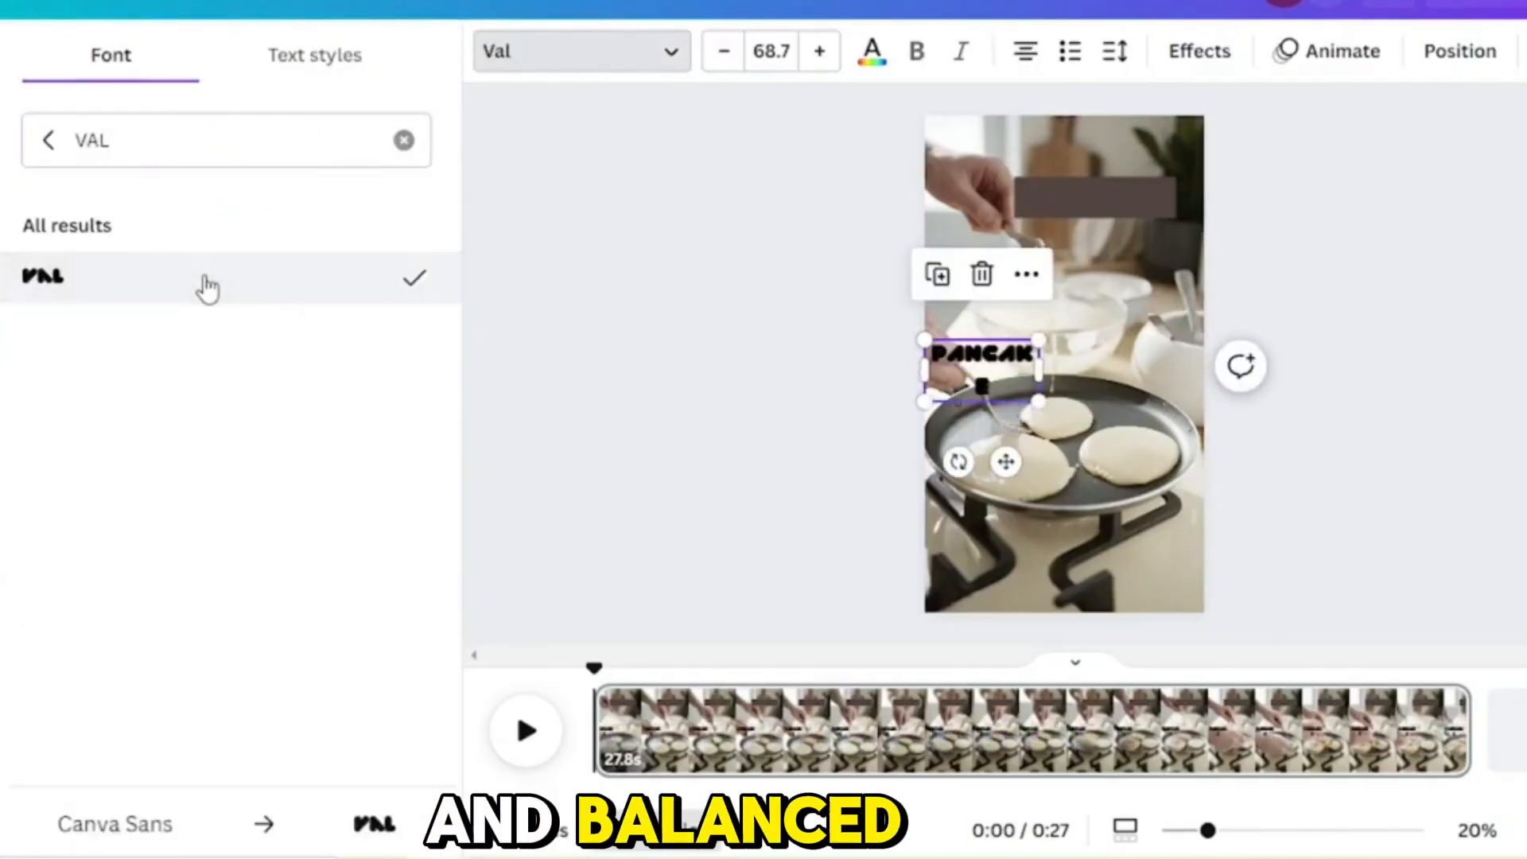
left_click_drag(1039, 368, 1116, 358)
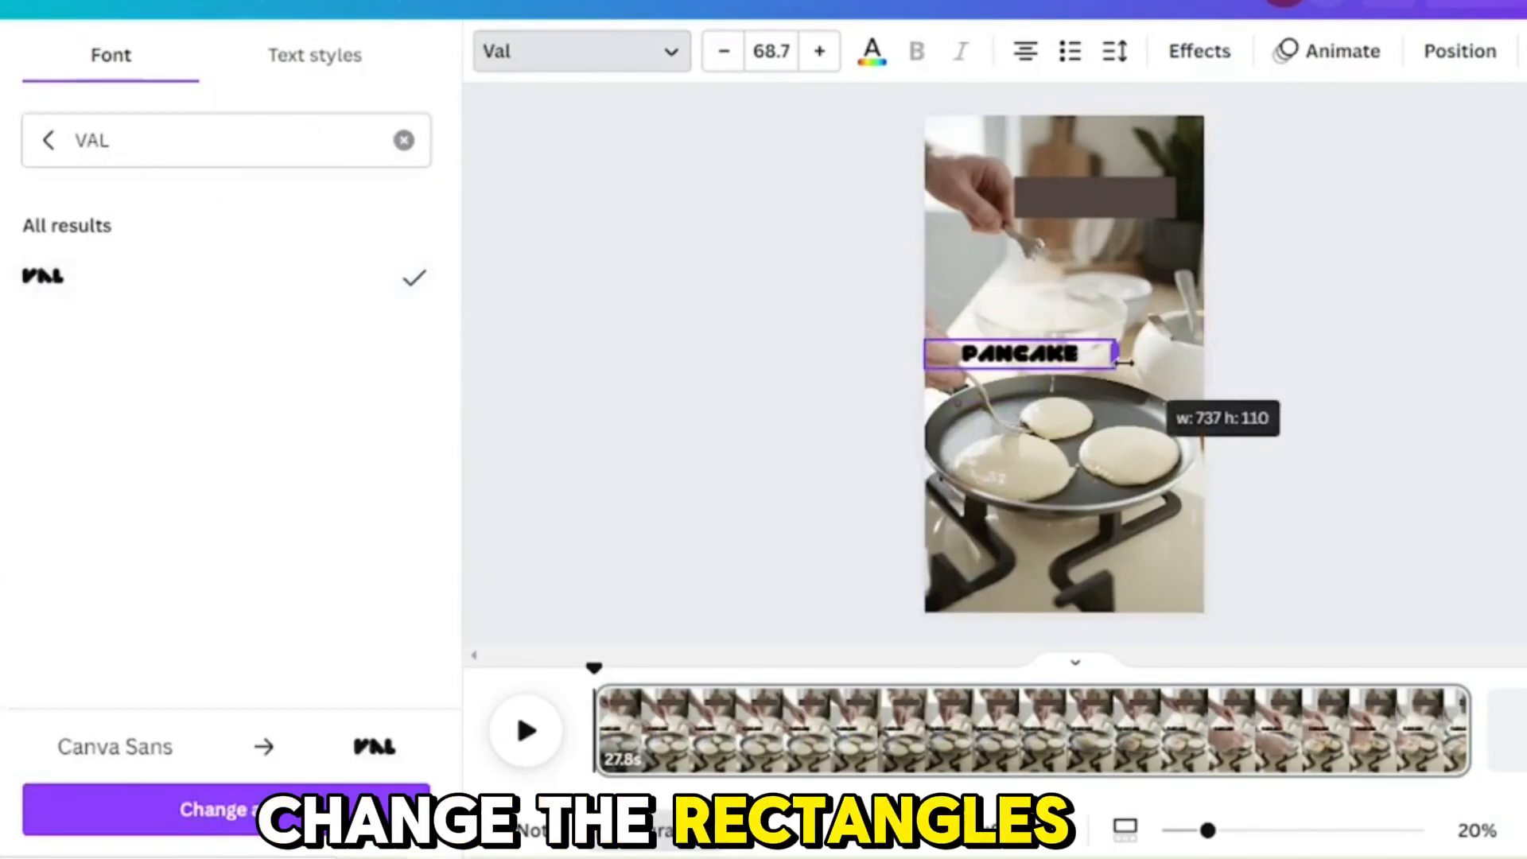
Step: Try the rectangle slightly lower, and undo that move, the text box widening and the font change
left_click_drag(1109, 206, 1108, 249)
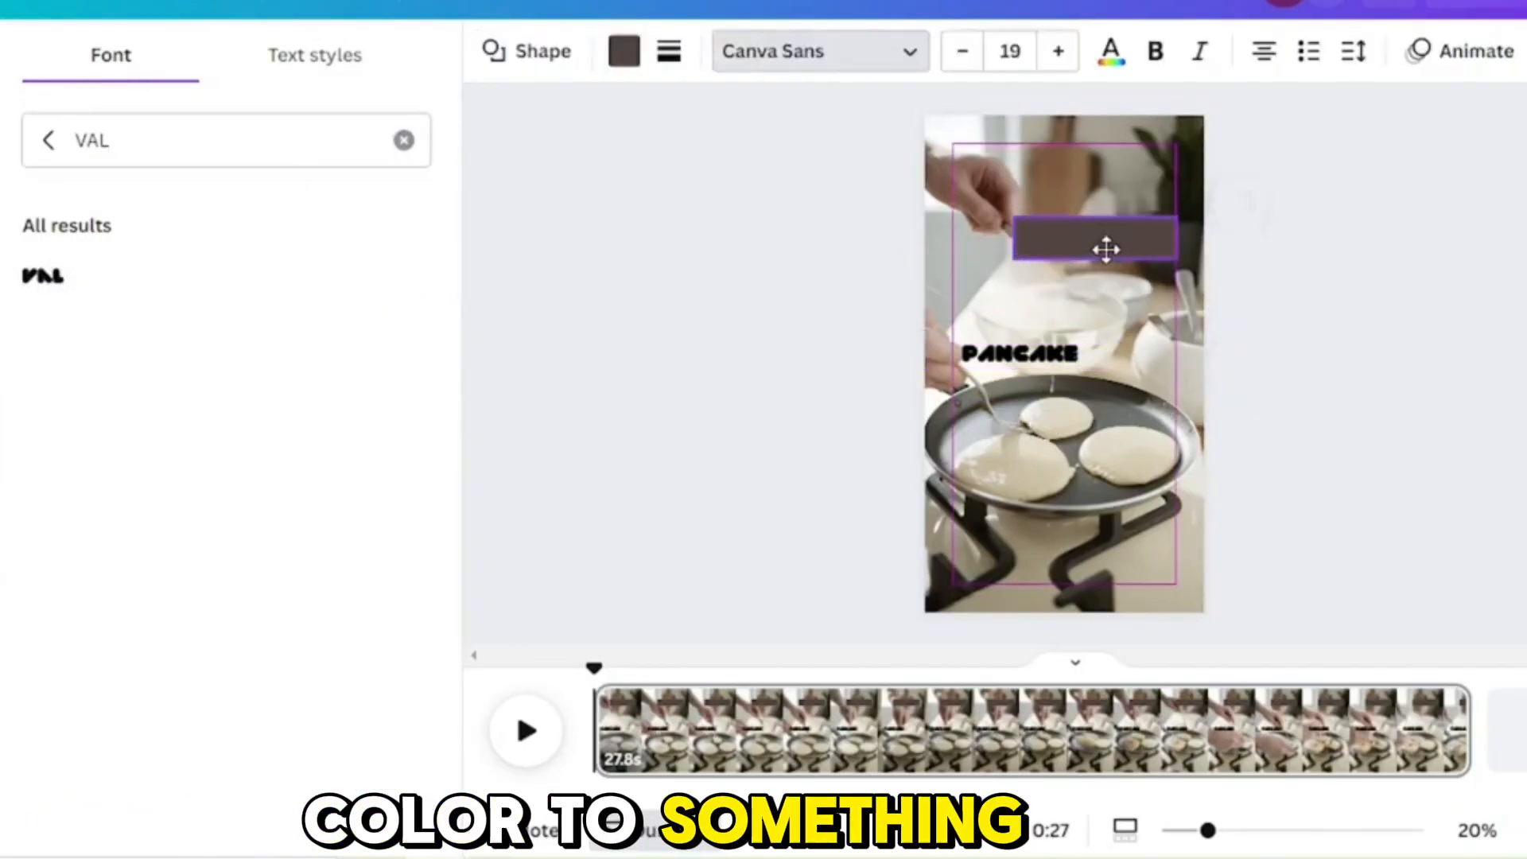
left_click(1032, 359)
key("ctrl+z")
key("ctrl+z")
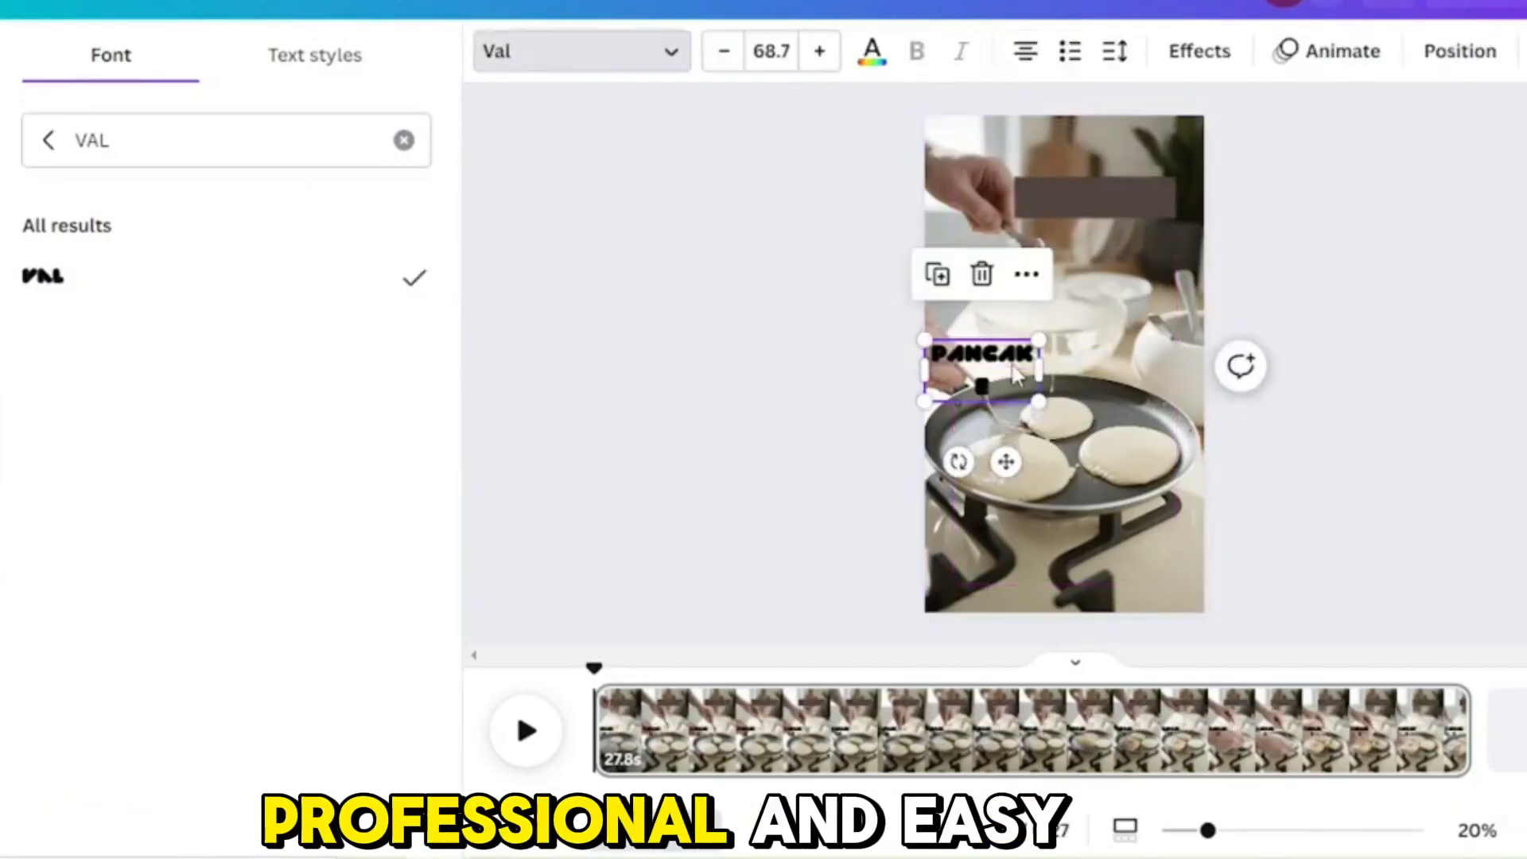
key("ctrl+z")
Step: Search the fonts for "Comic" and set the PANCAKE text's font to One Little Font Full
left_click(556, 55)
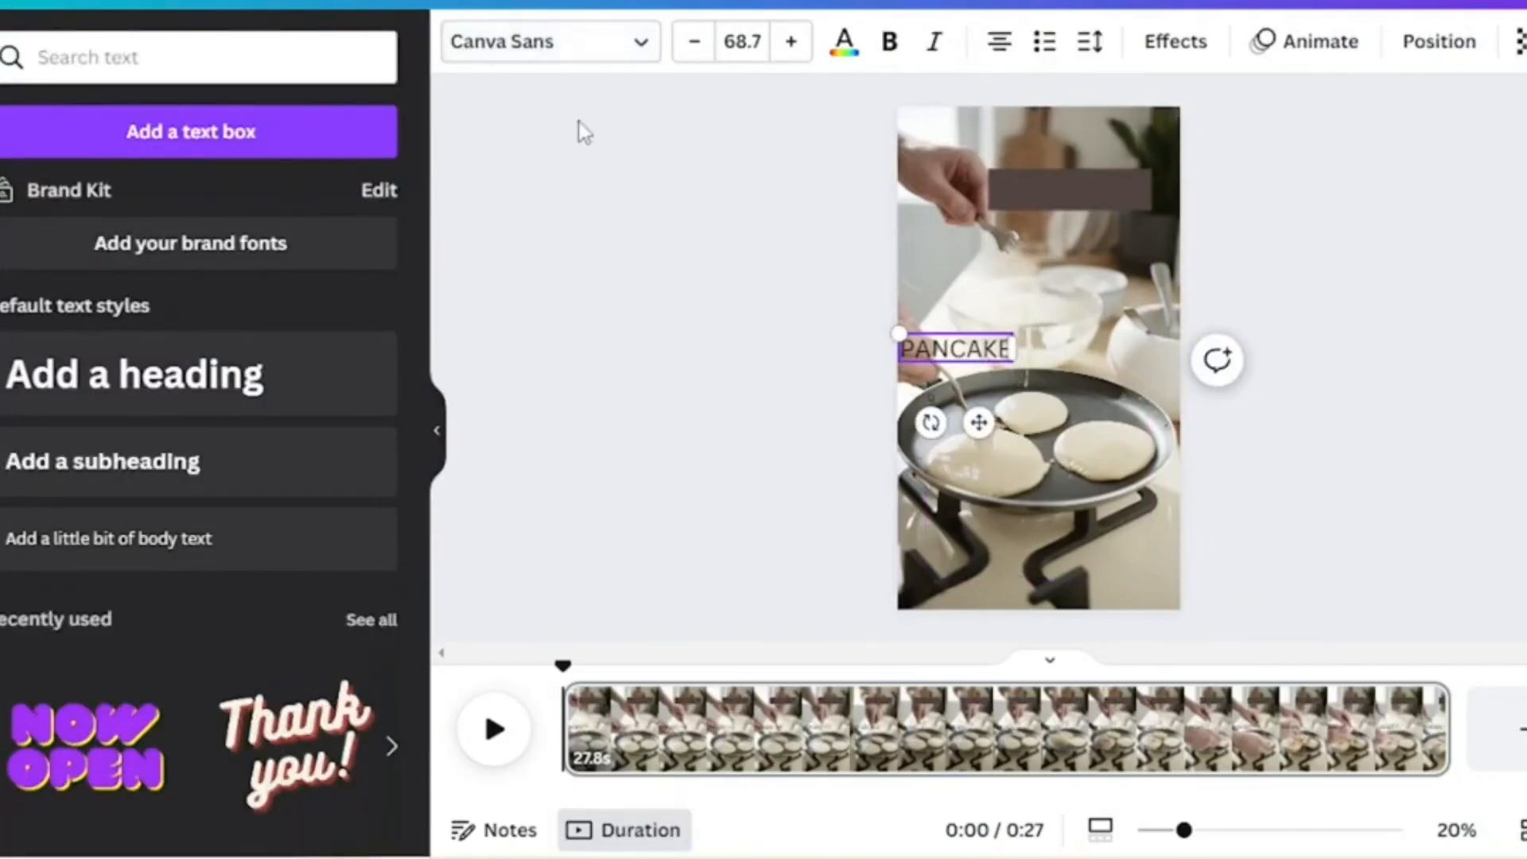
left_click(558, 54)
left_click(369, 131)
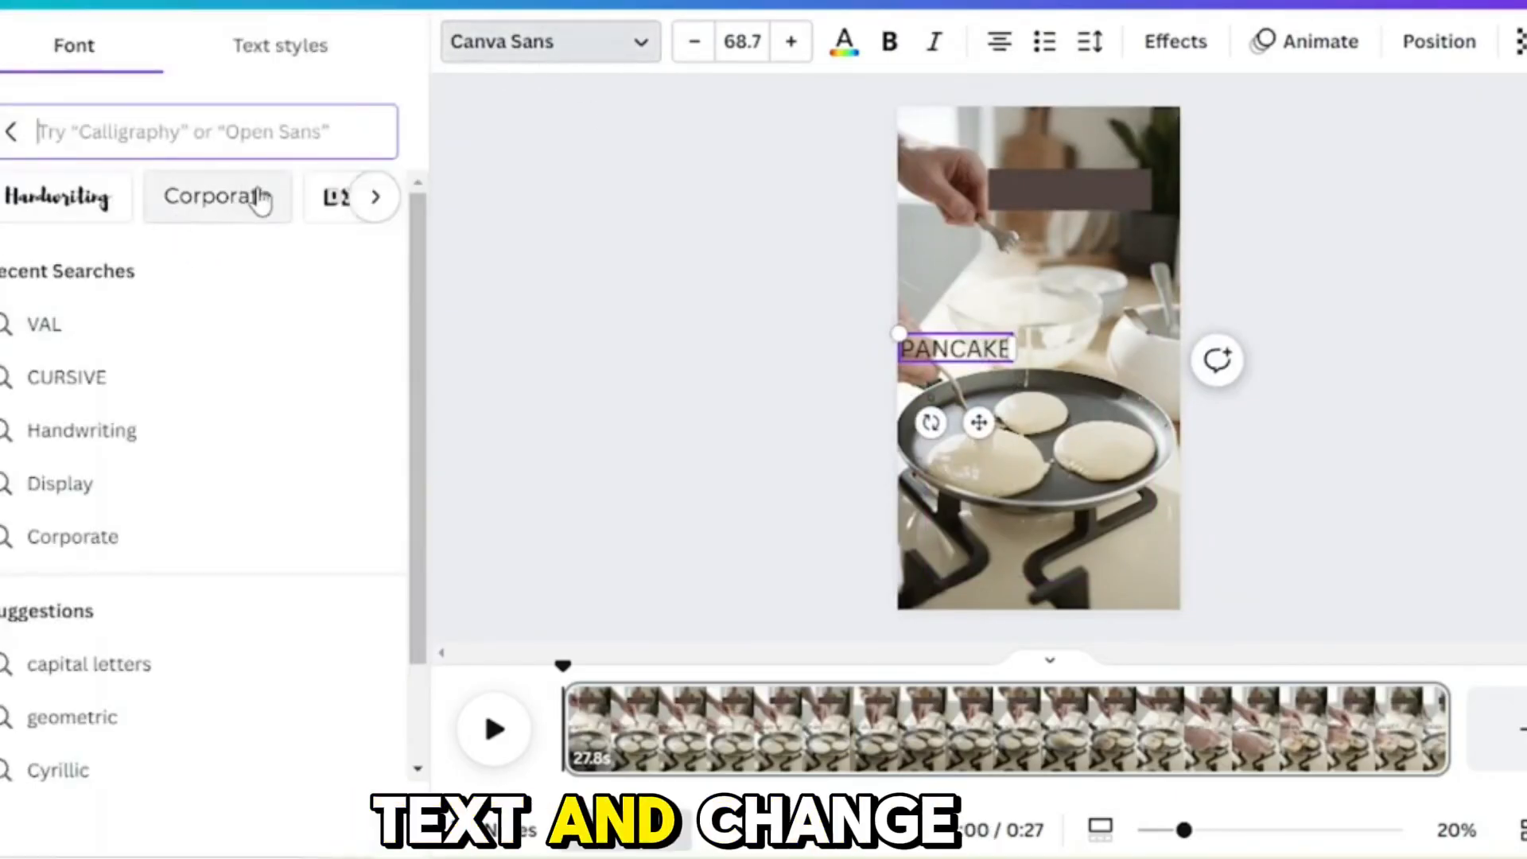
scroll(262, 199, "right", 3)
type("Comic")
scroll(212, 419, "down", 5)
left_click(120, 429)
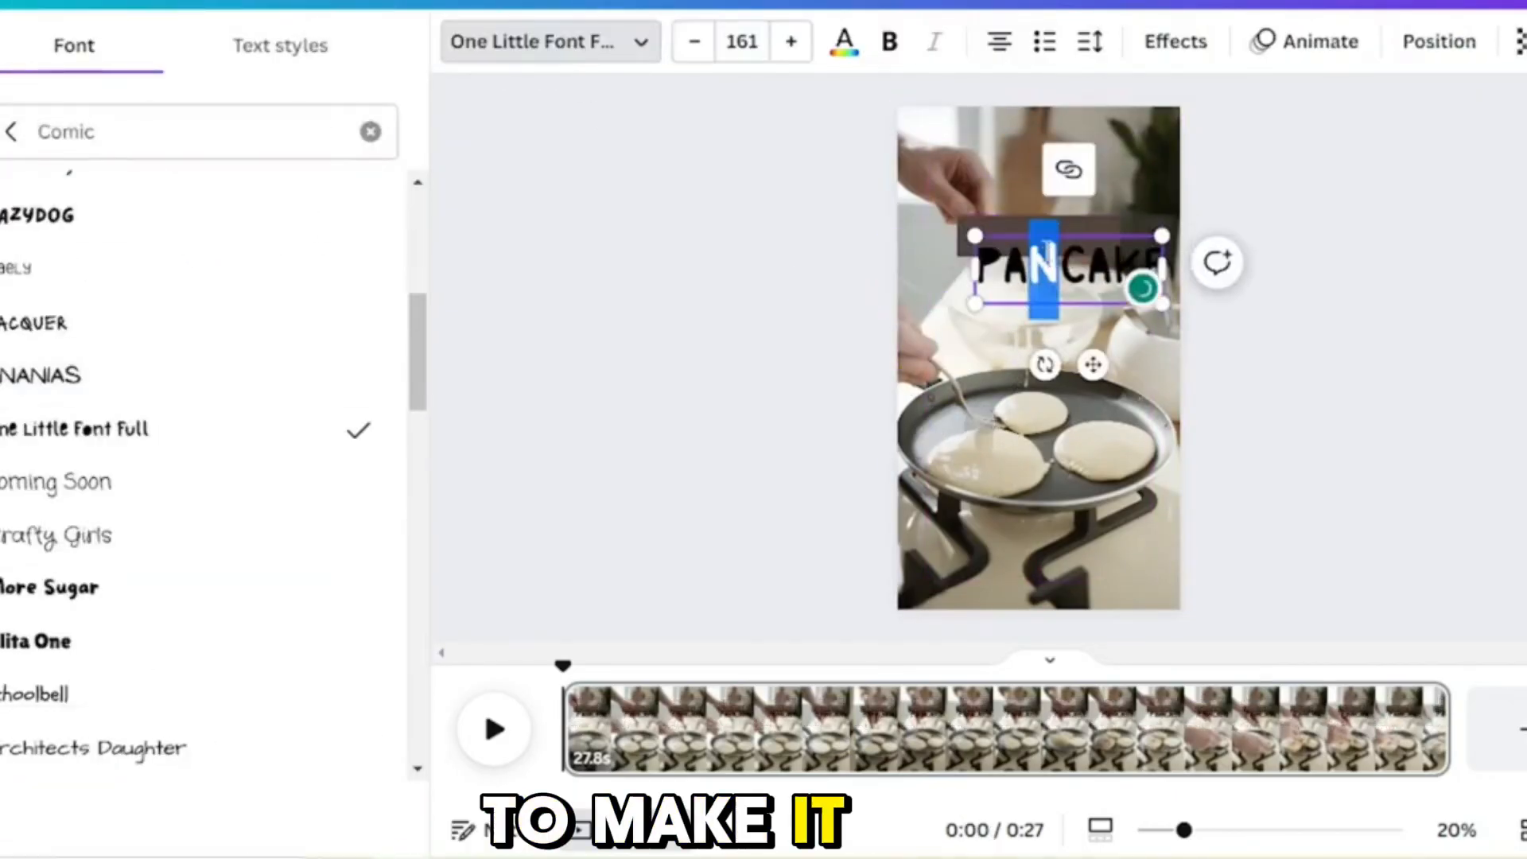
Step: Enlarge the rectangle bar, move it lower over the mixing bowl and fill it with the default solid orange
left_click(992, 223)
mouse_move(1113, 253)
left_mouse_down()
mouse_move(1179, 296)
mouse_move(1159, 279)
mouse_move(1165, 300)
mouse_move(1110, 333)
mouse_move(1110, 273)
mouse_move(1074, 204)
mouse_move(1103, 259)
left_mouse_up()
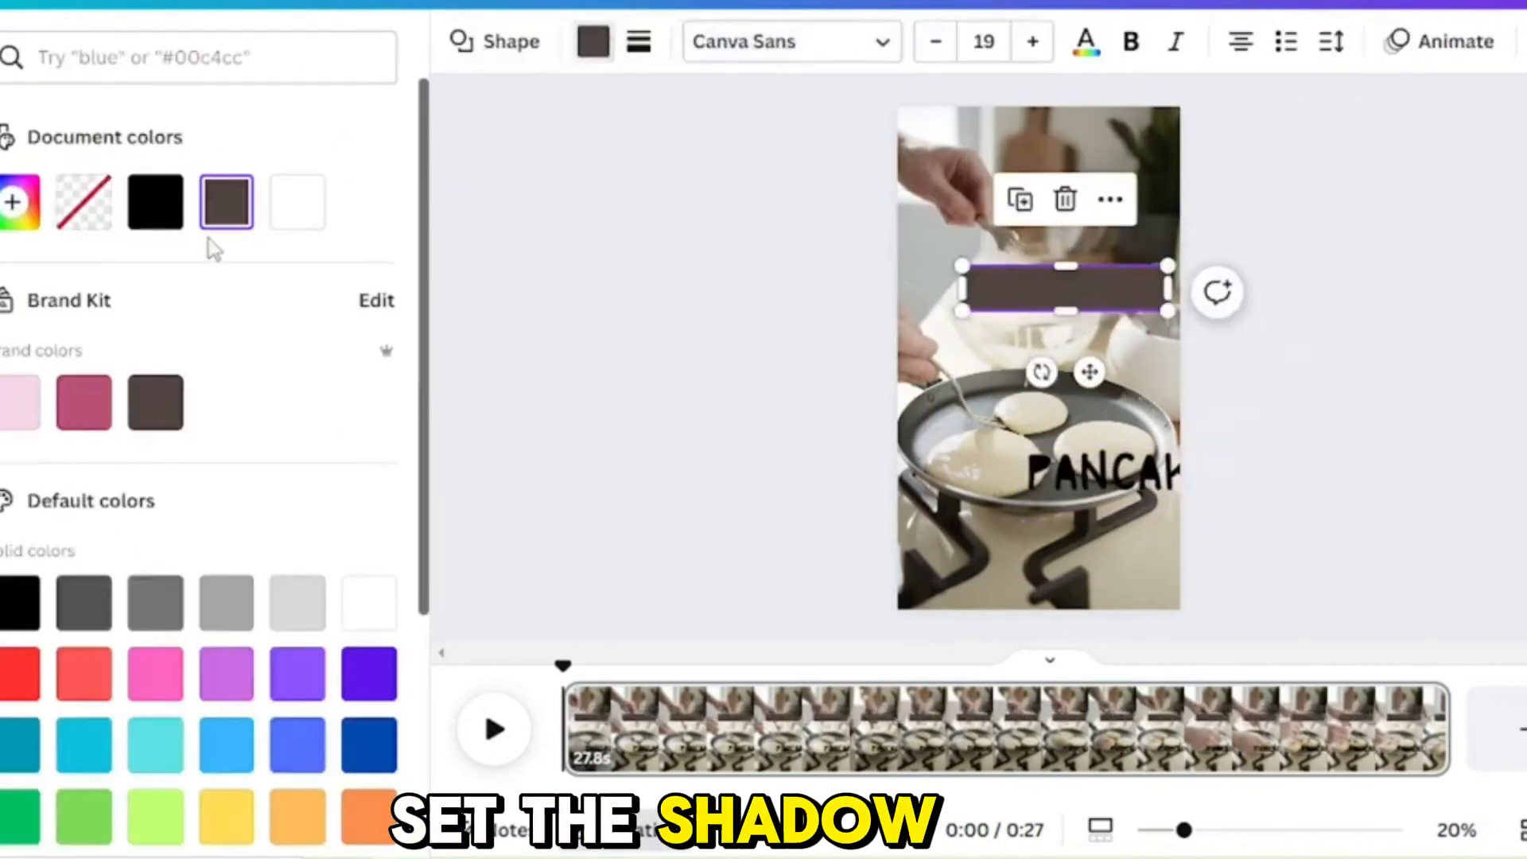
left_click(369, 820)
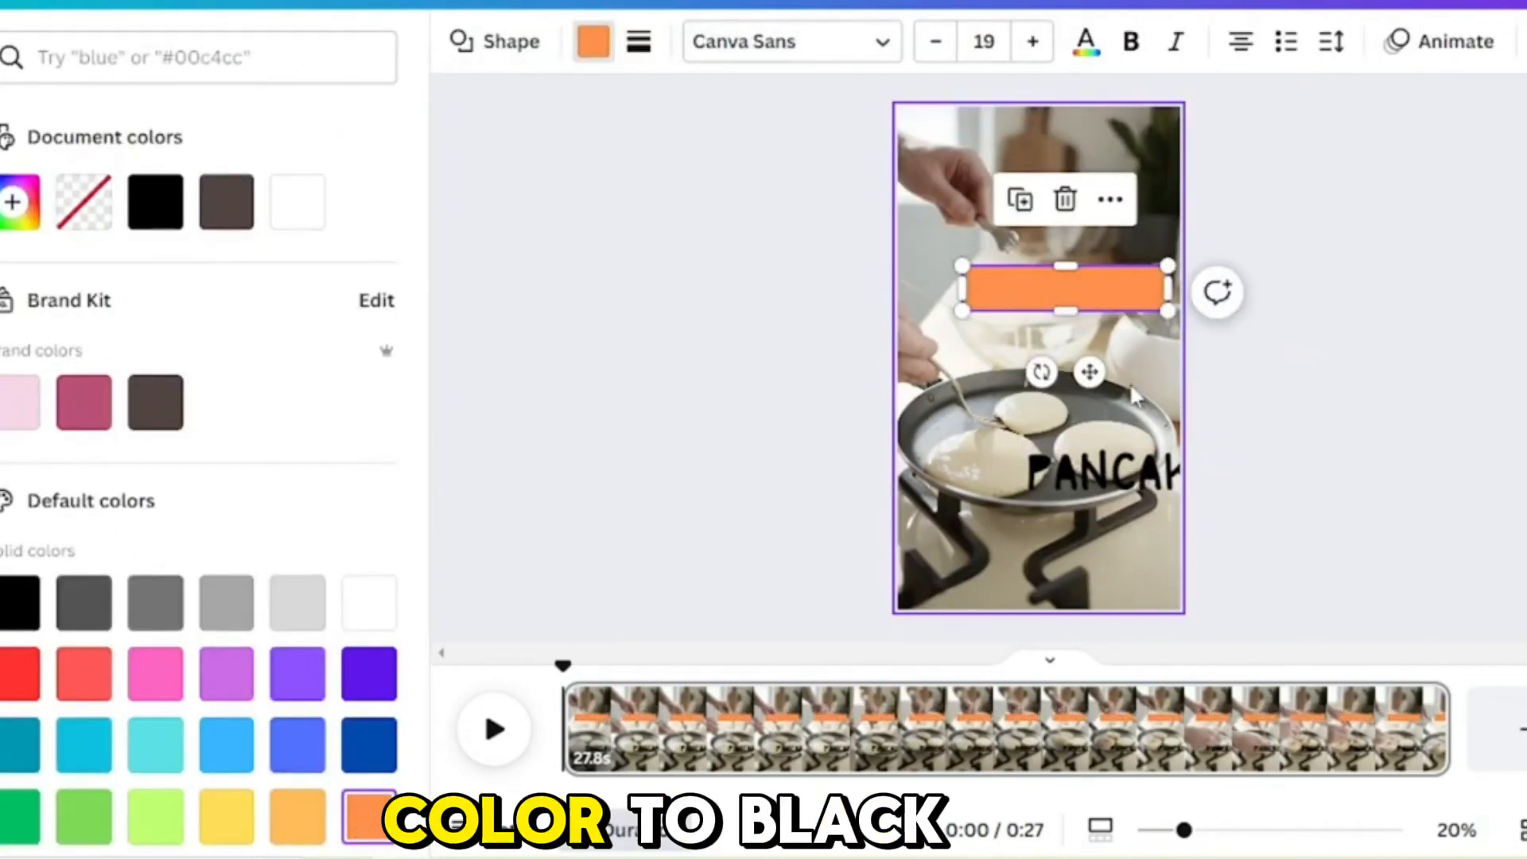
Step: Move the PANCAKE text onto the orange rectangle and fit its text box to about 612 × 219 px
left_click(1101, 470)
left_click_drag(1101, 469, 1067, 293)
left_click_drag(1150, 332, 1127, 319)
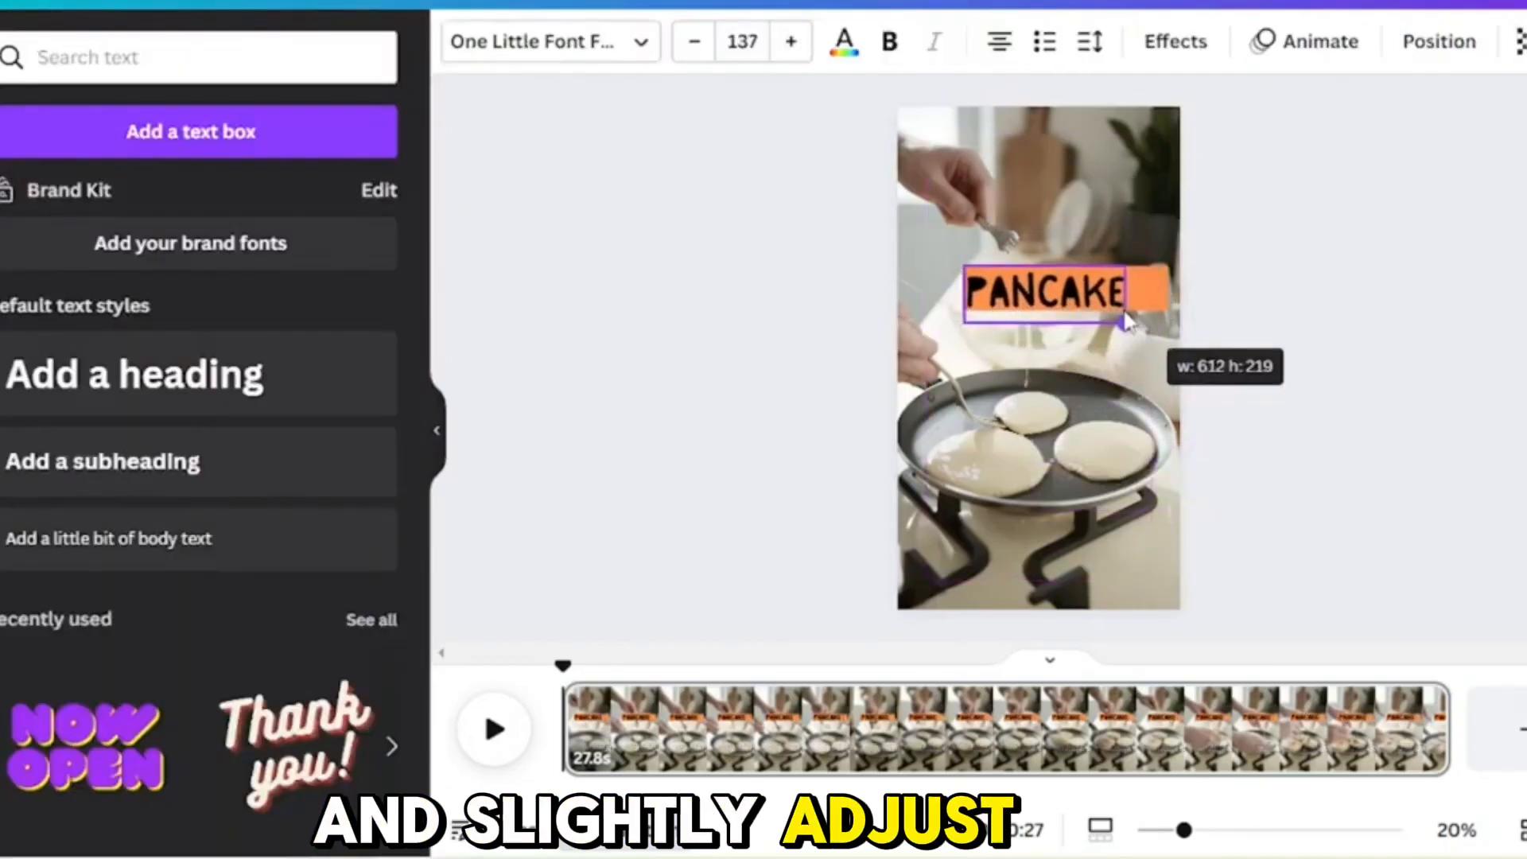
Step: Increase the PANCAKE text's letter spacing so the word spreads across the orange rectangle
left_click(1095, 43)
left_click_drag(1175, 162, 1211, 163)
left_click(1355, 324)
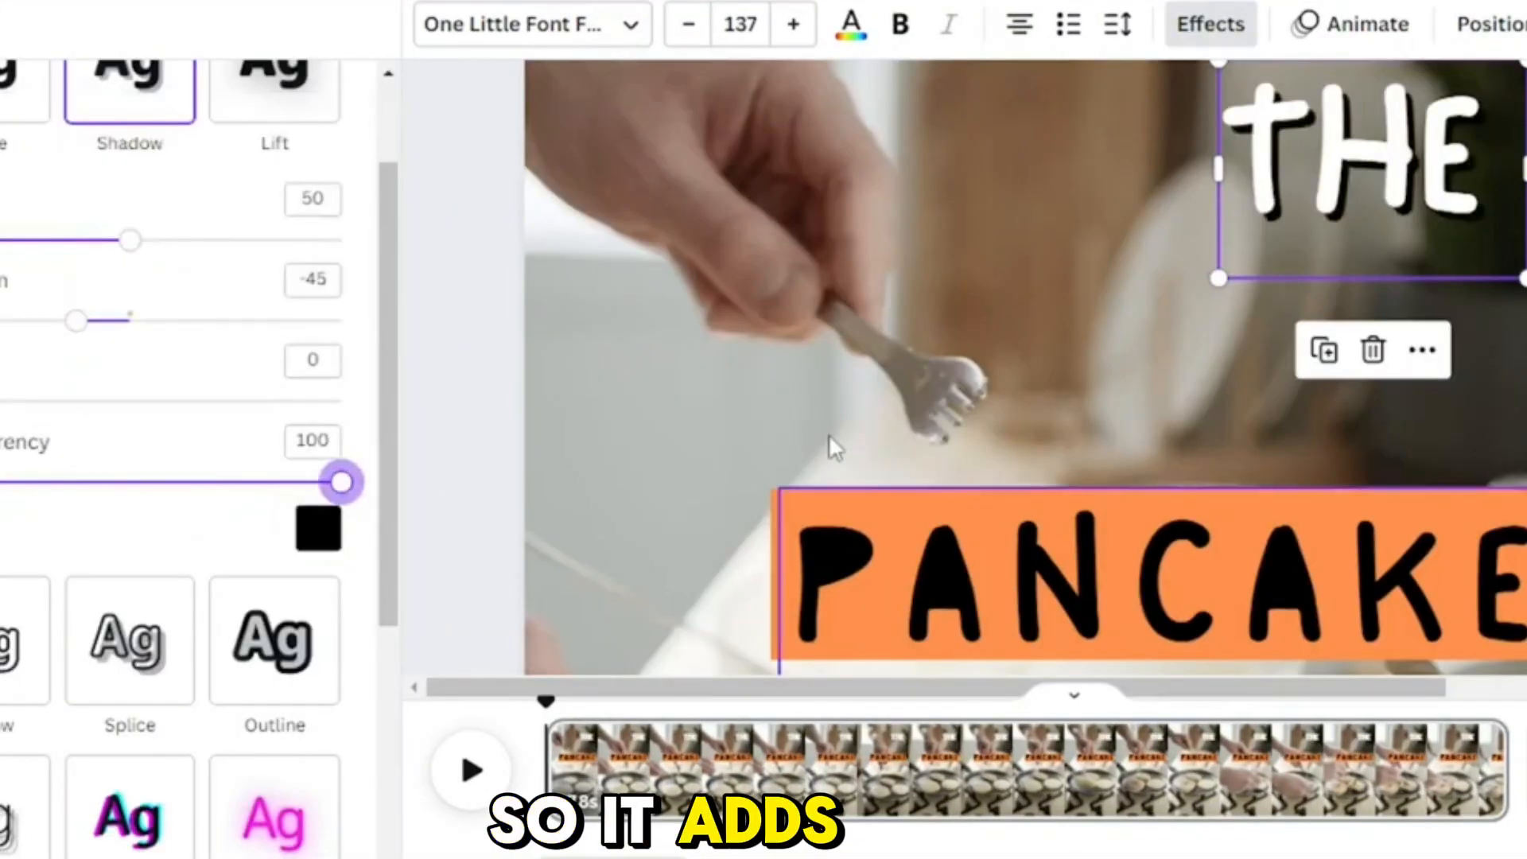
Step: Duplicate the white shadowed THE text and change the copy to "BEST"
left_click(1472, 361)
left_click(1257, 179)
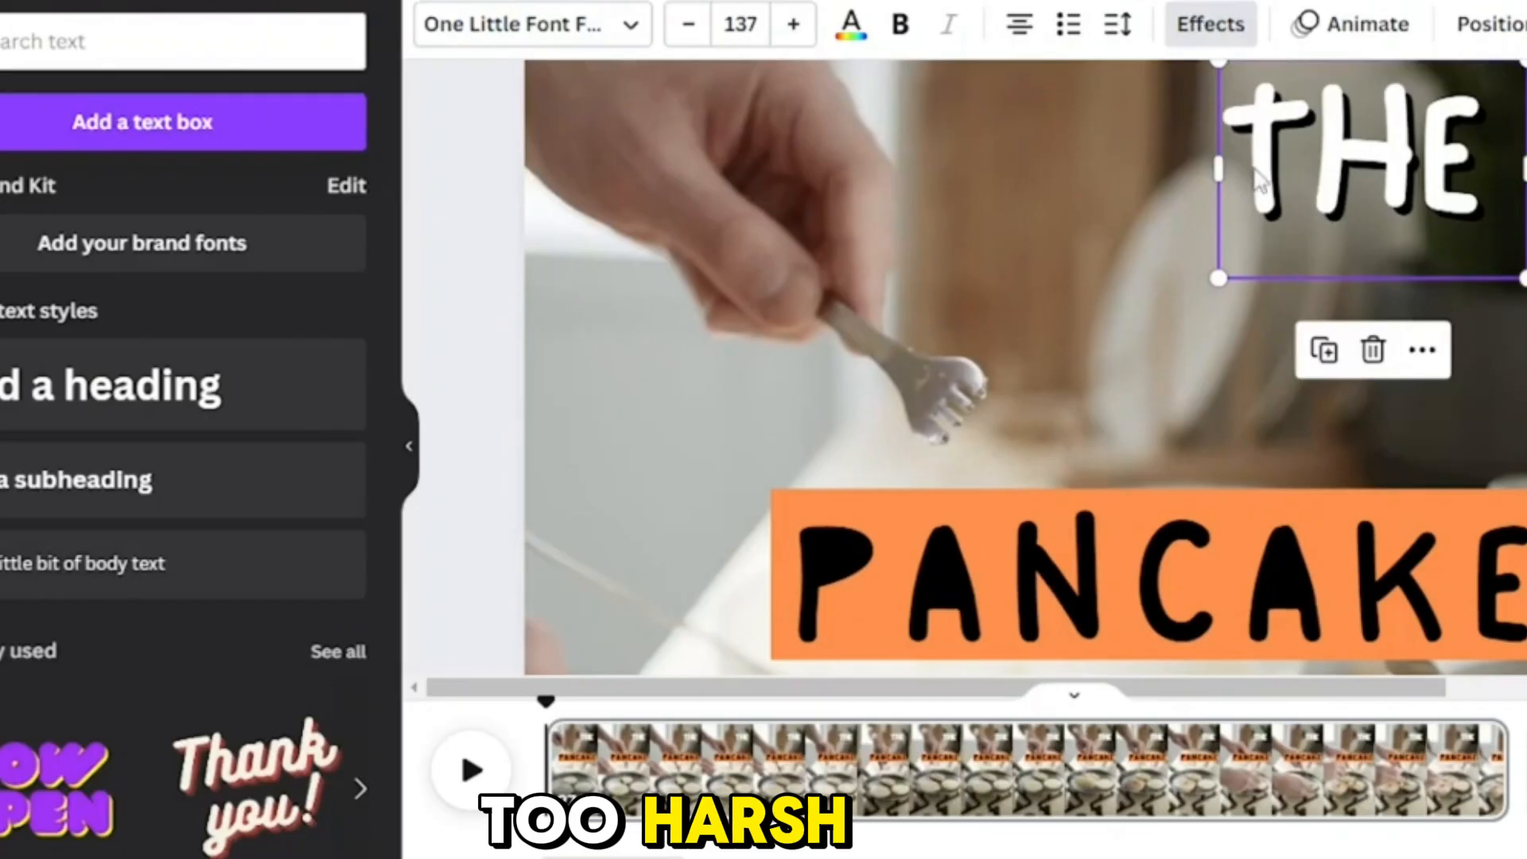
left_click(1322, 350)
double_click(1225, 350)
type("BE")
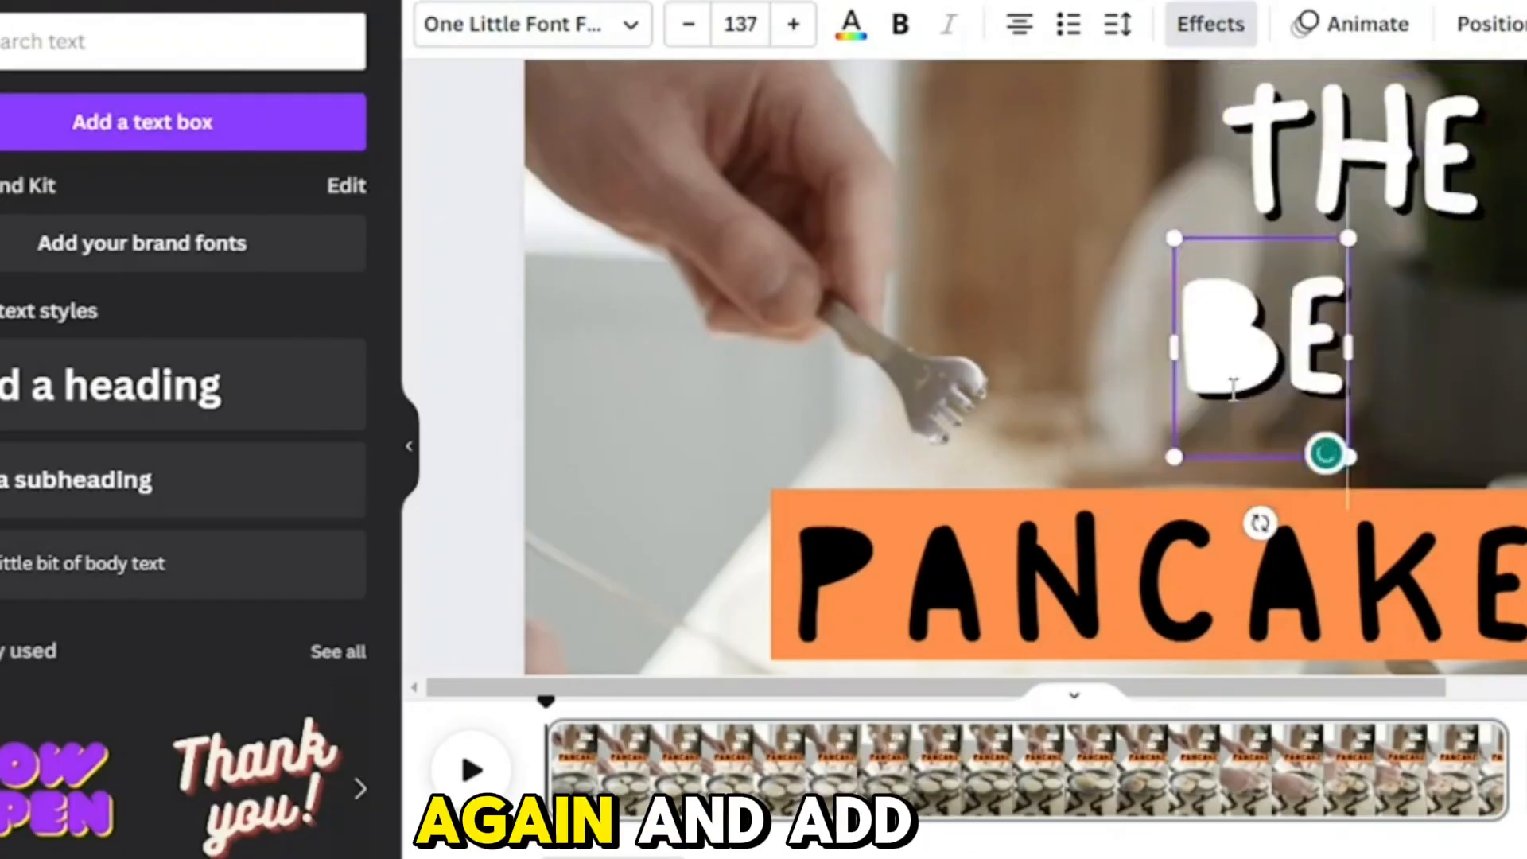
type("ST")
Step: Enlarge BEST to font size 229 above PANCAKE and move THE beside it to form one line
left_click_drag(1080, 238, 808, 136)
left_click_drag(1185, 468, 1292, 574)
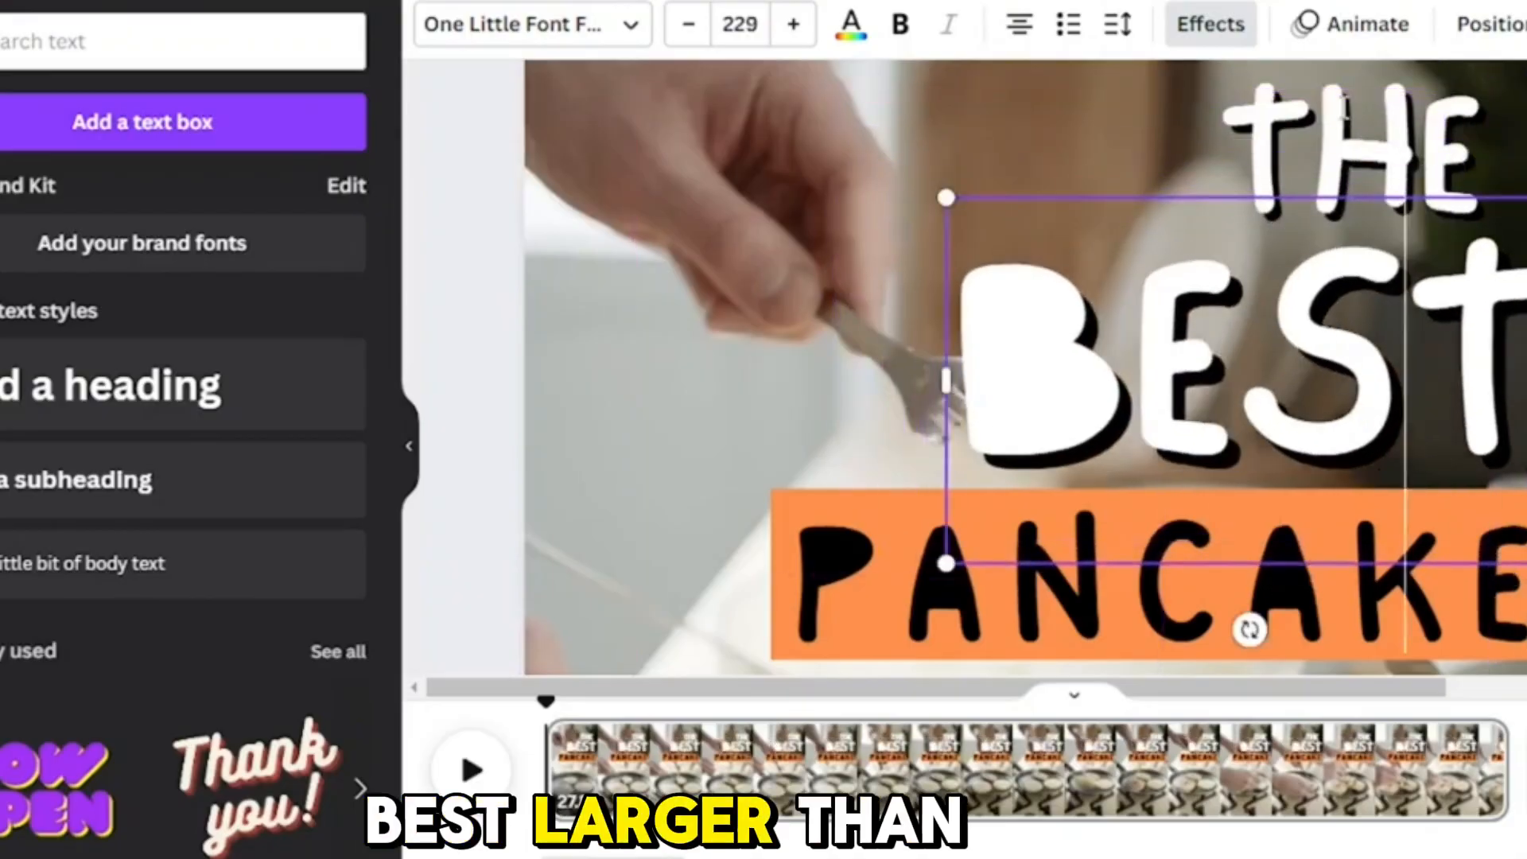
left_click_drag(1345, 108, 1392, 90)
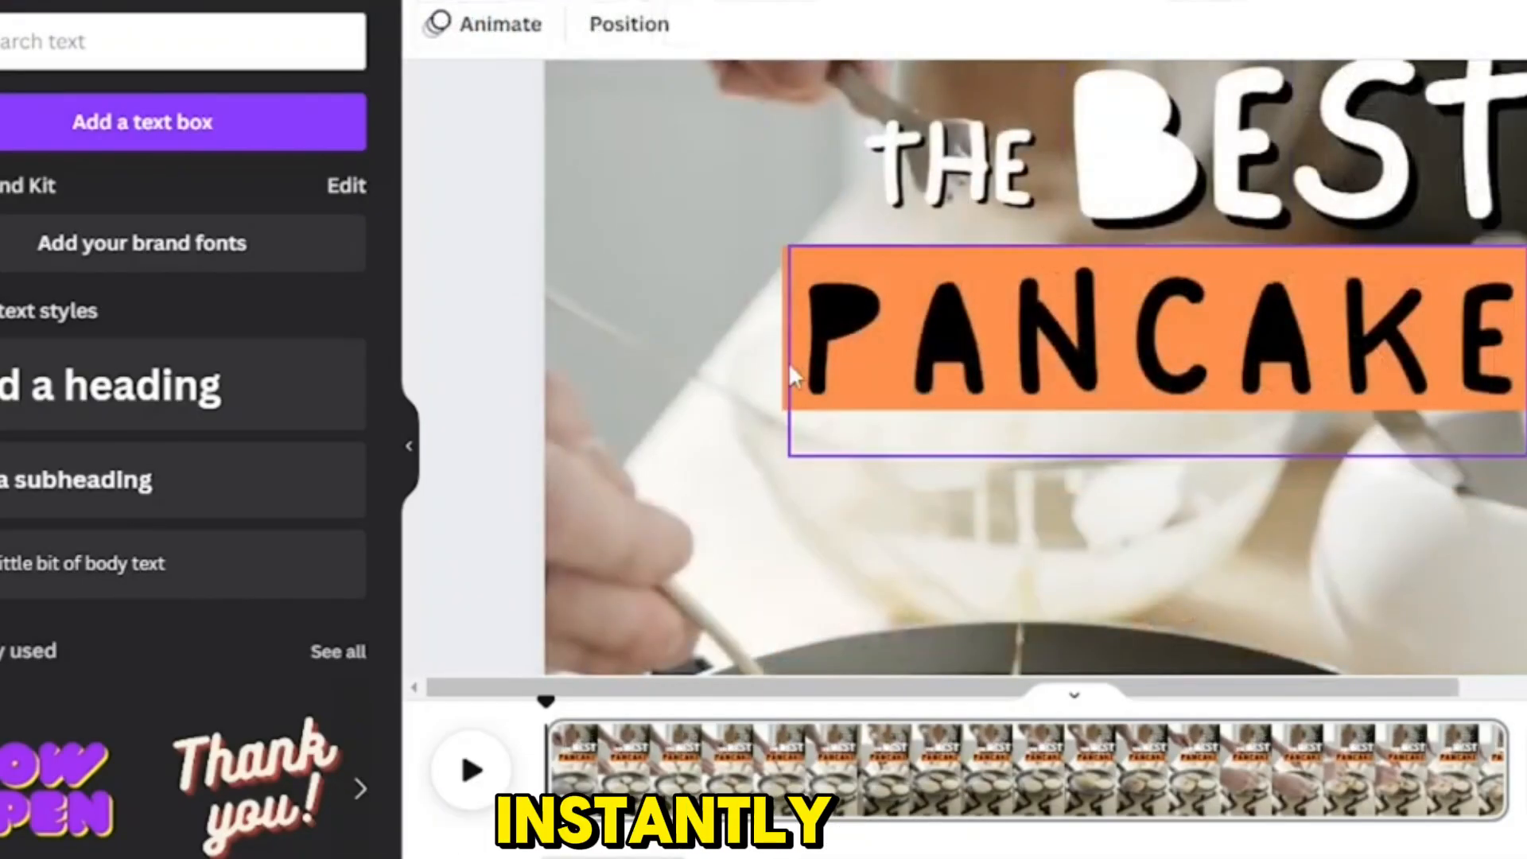
Step: Duplicate the orange rectangle over the BEST text and resize it to cover the word
left_click(782, 365)
left_click_drag(1090, 367, 1346, 171)
scroll(1363, 277, "up", 1)
left_click_drag(1430, 204, 1430, 188)
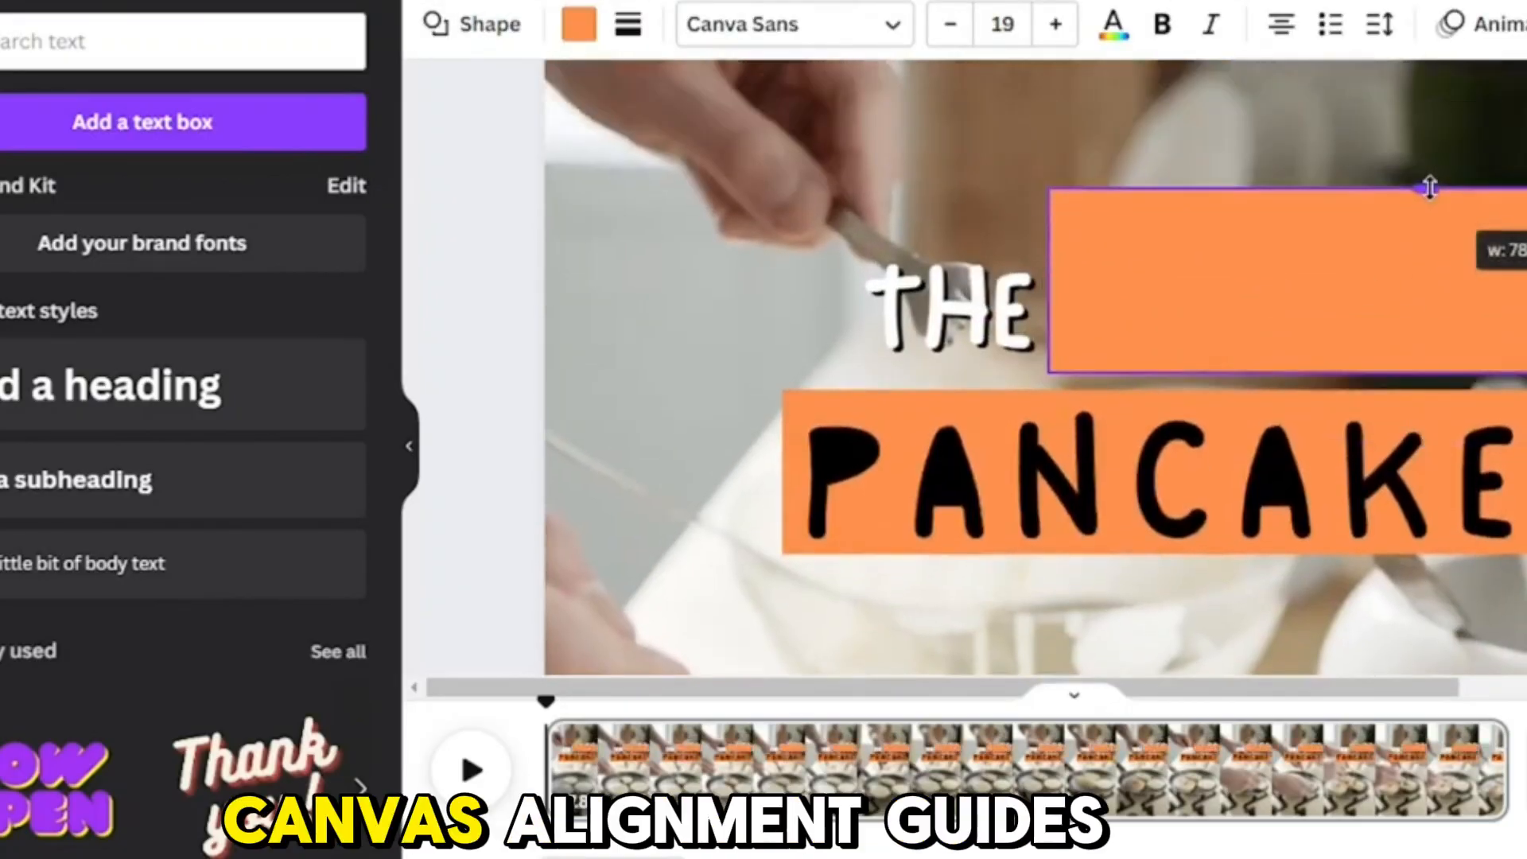
Step: Send the duplicated rectangle behind the BEST text and fill it with a lighter orange
left_click(1526, 24)
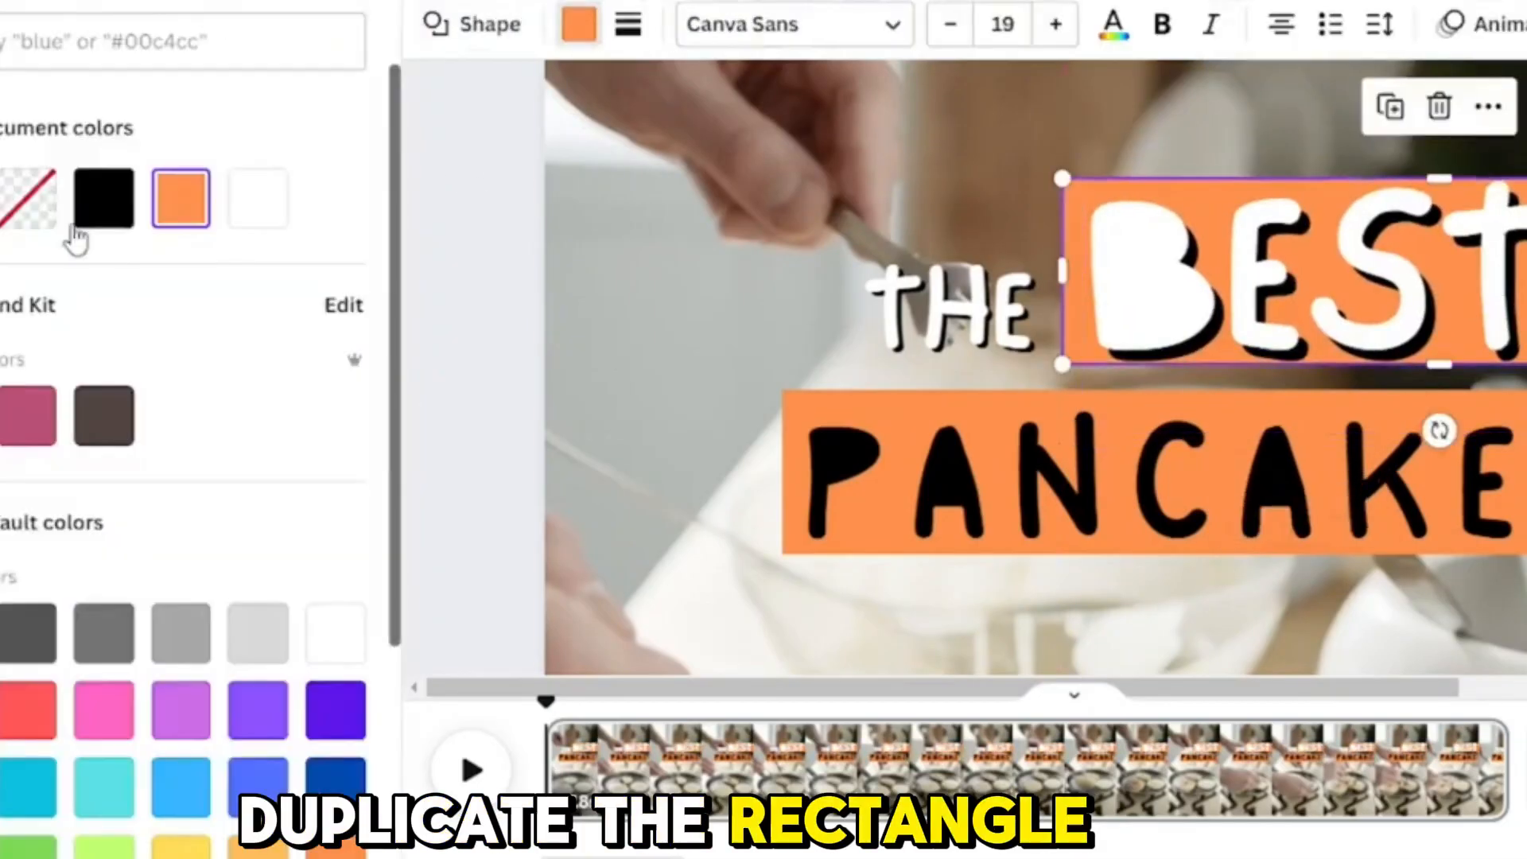
left_click(306, 849)
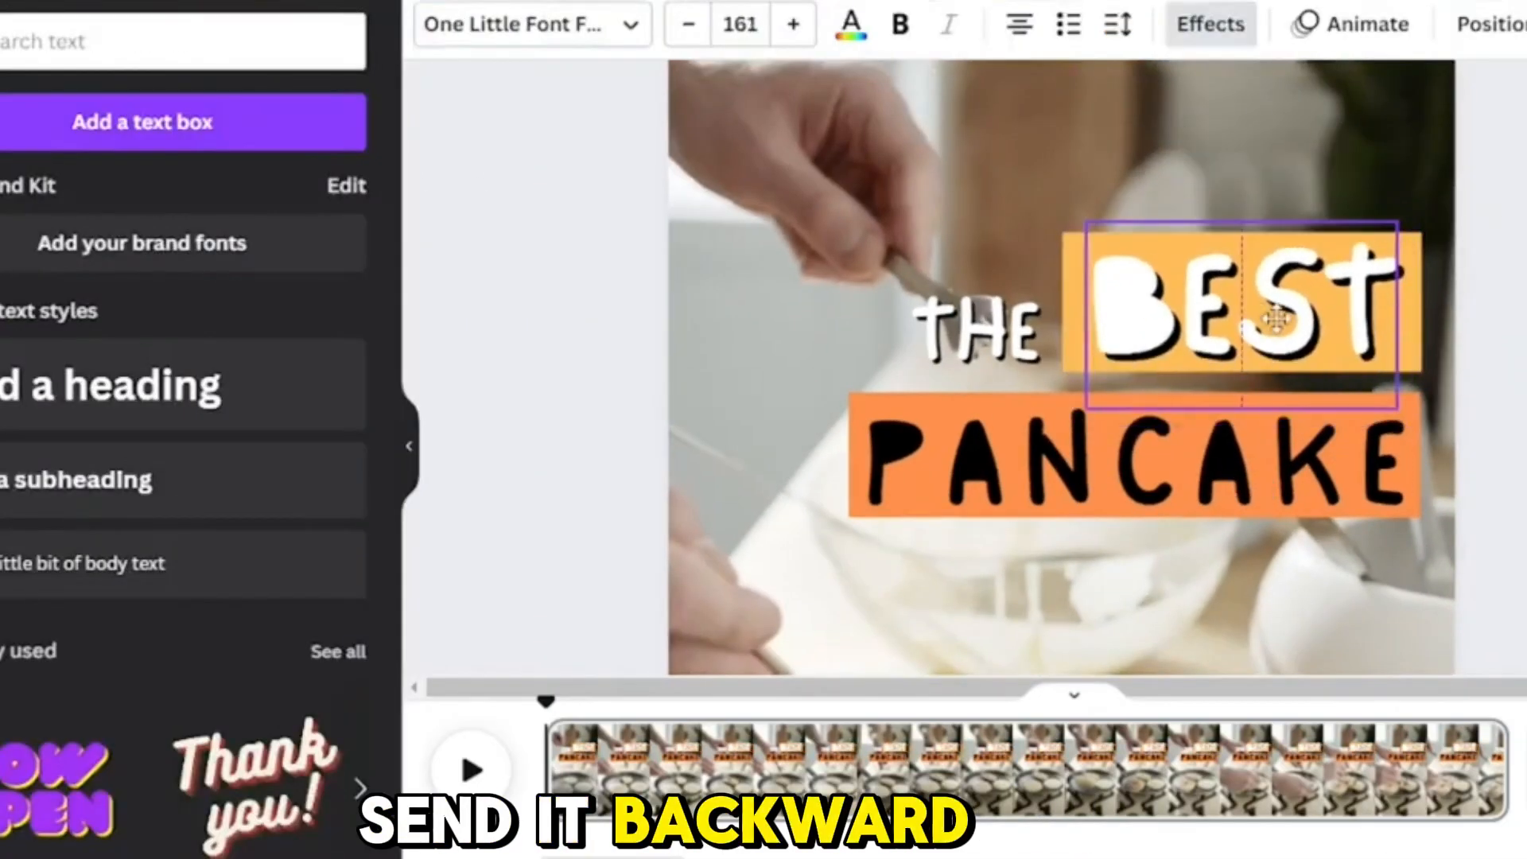
left_click(1055, 374)
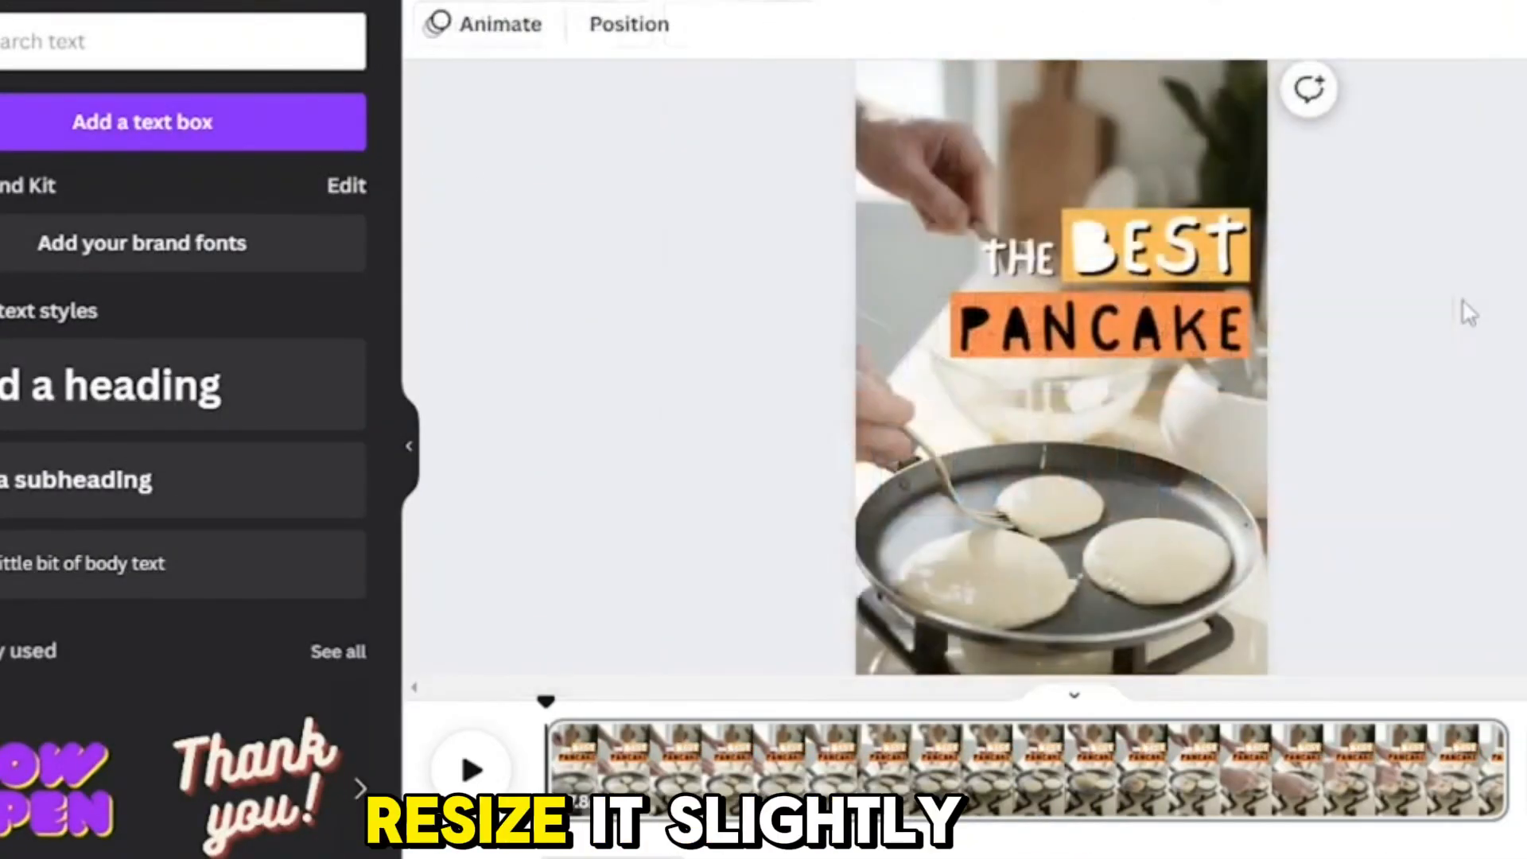
Step: Reposition the whole title block near the page's upper right corner and play the video to preview it
left_click_drag(1364, 361, 1008, 232)
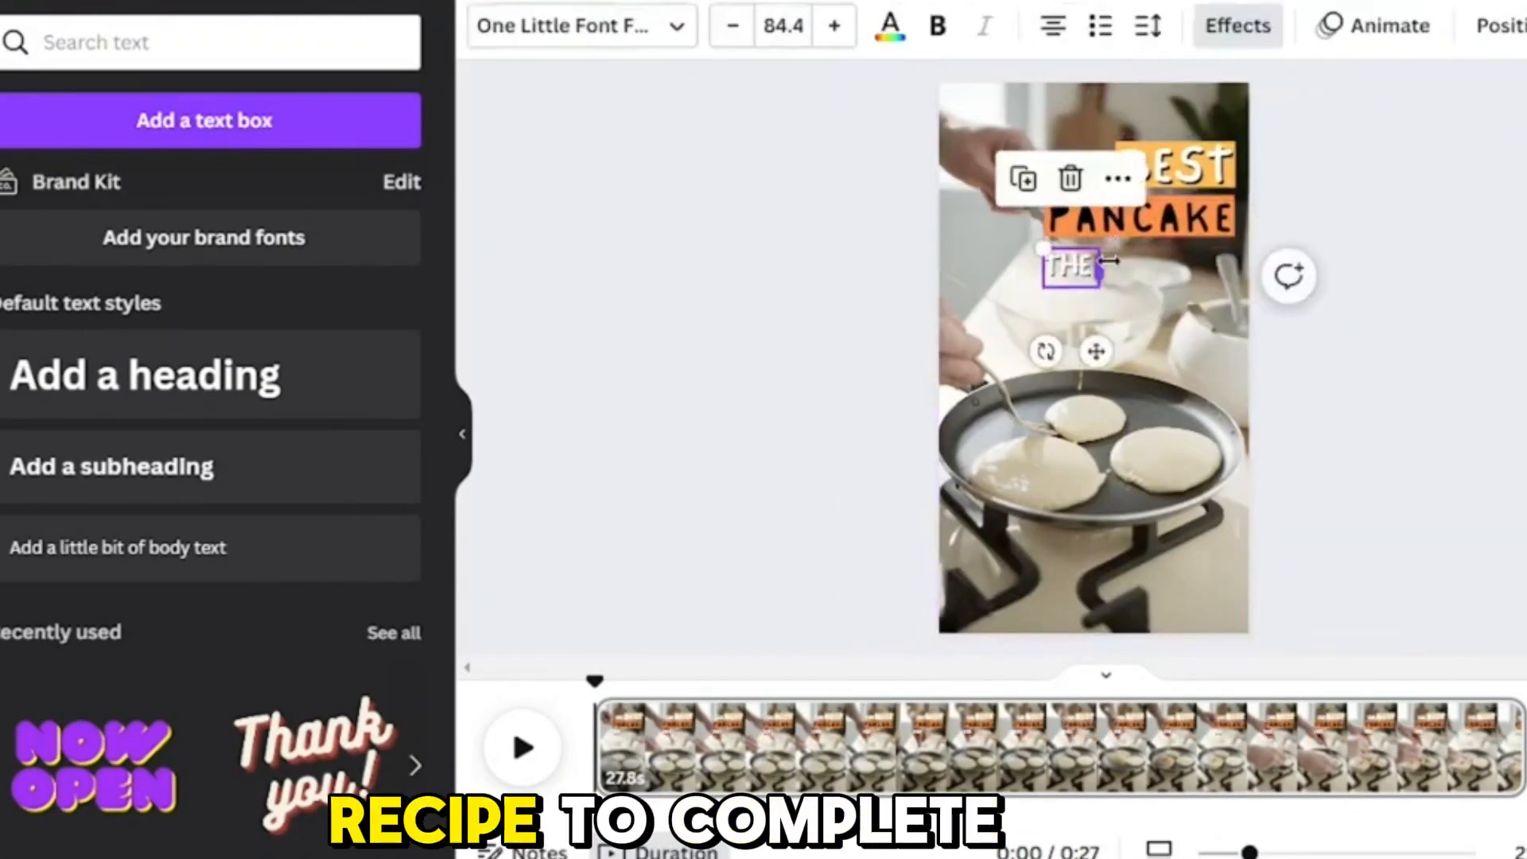
left_click_drag(1105, 266, 1253, 271)
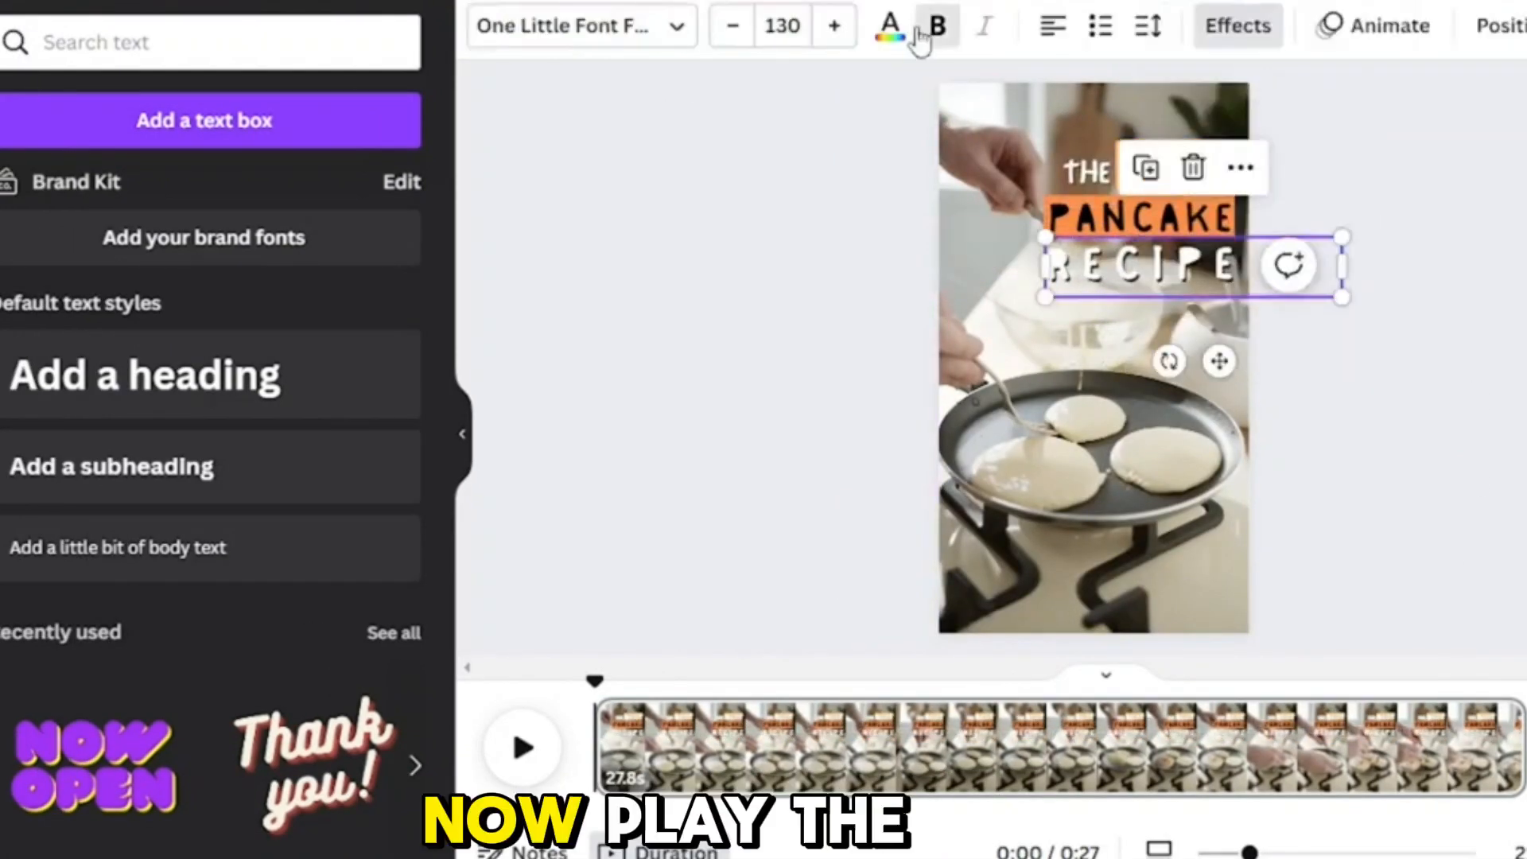
left_click(523, 748)
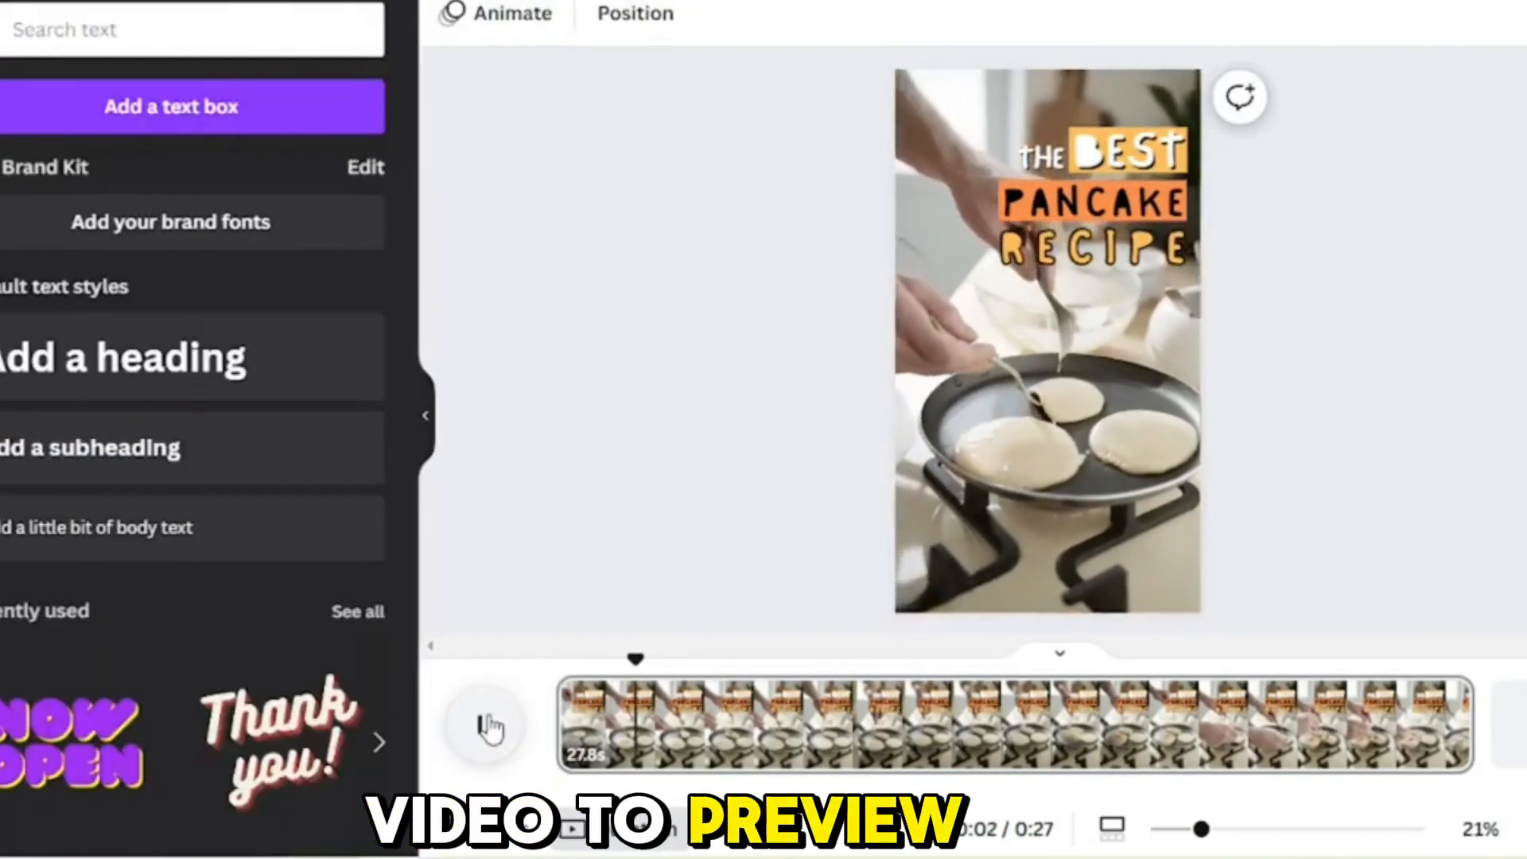
left_click(499, 721)
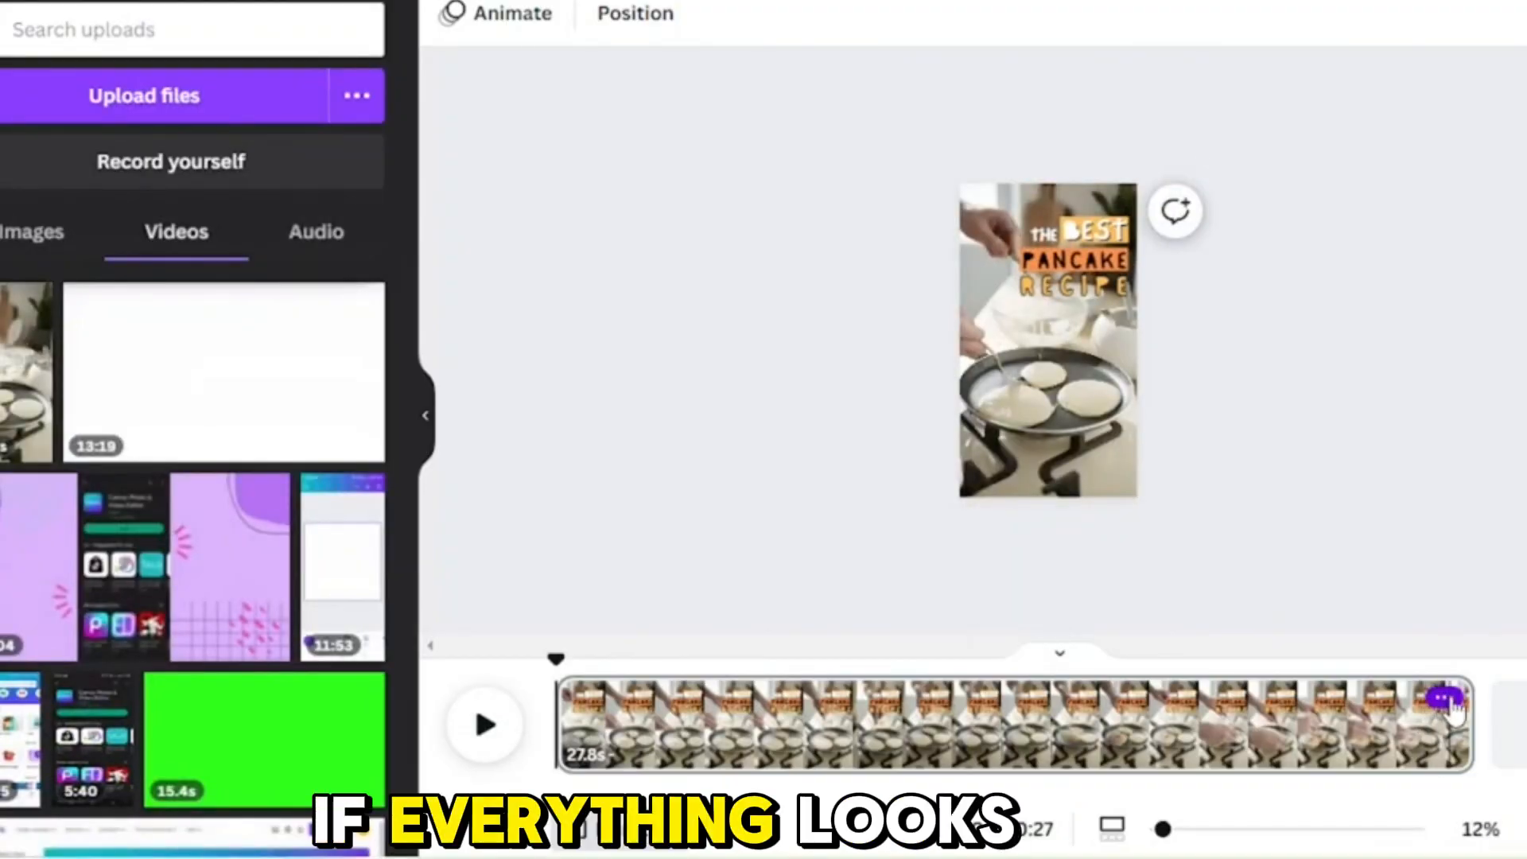
Step: Duplicate the page and delete all title text and colored bars from the copy
left_click(1443, 700)
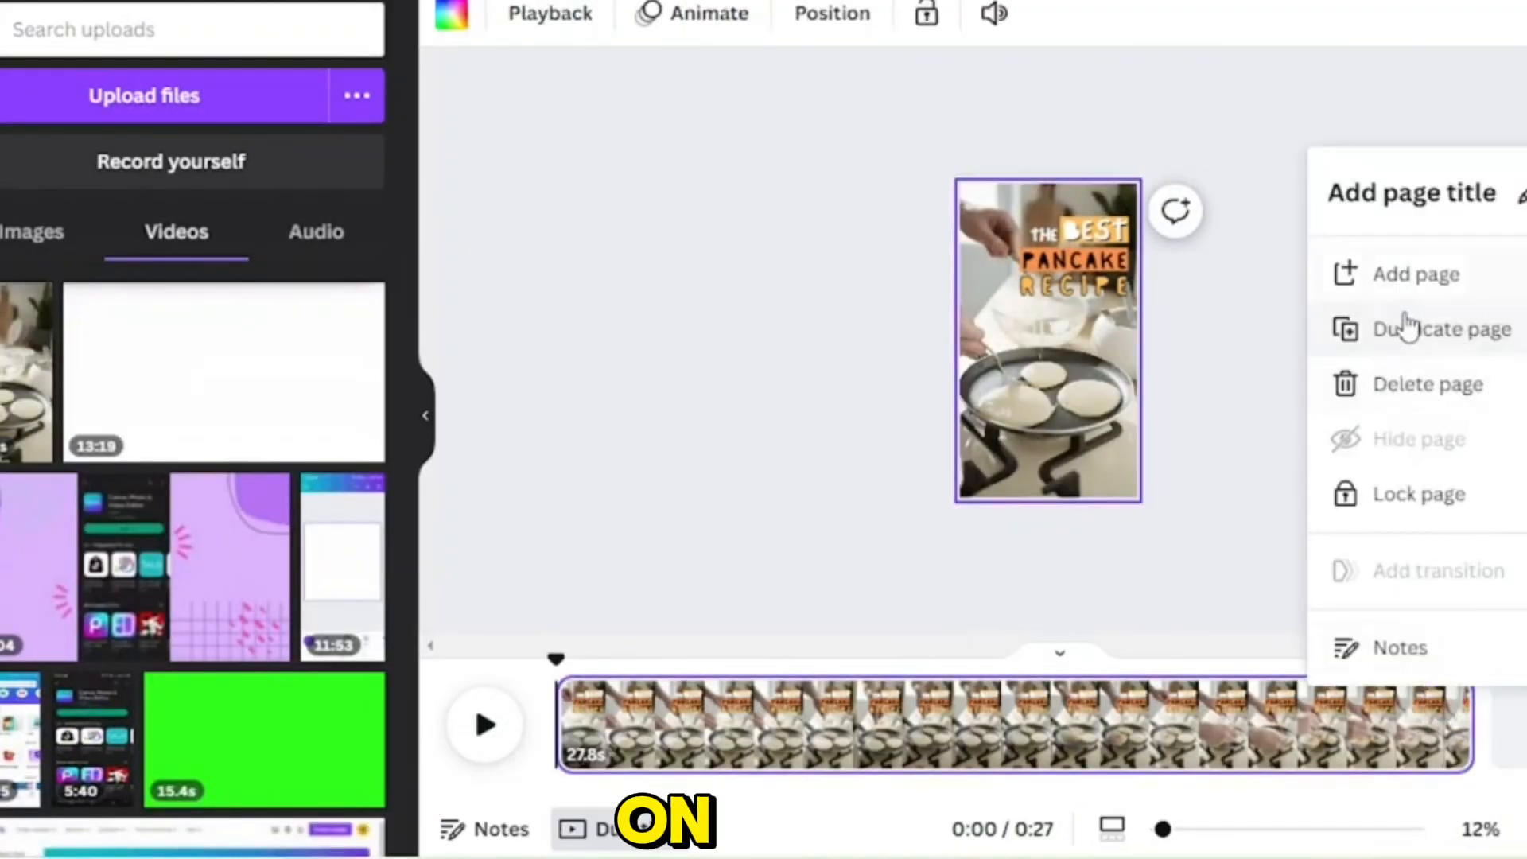
left_click(1442, 344)
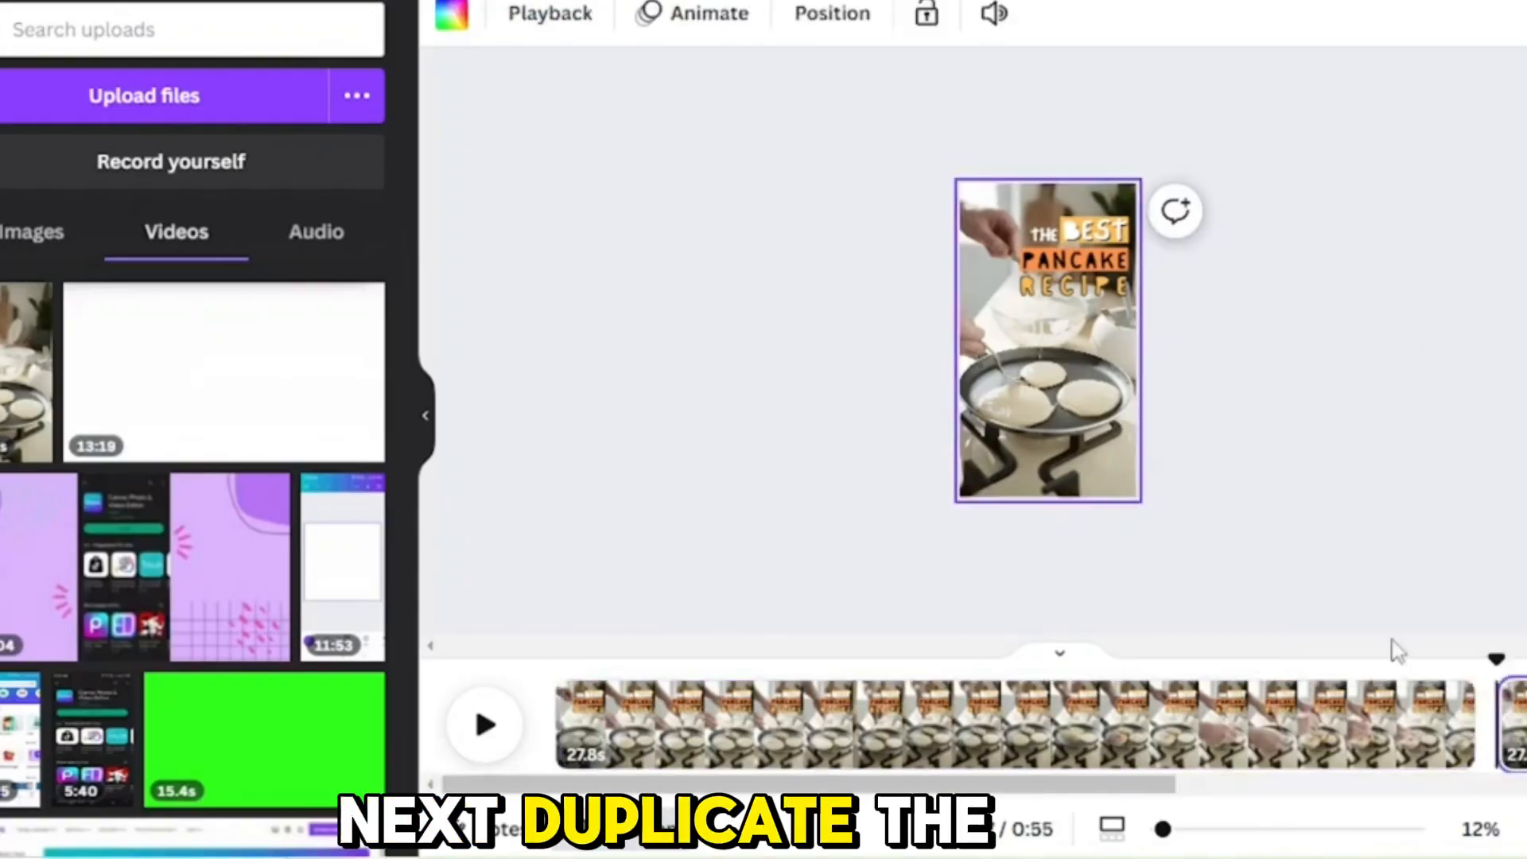
left_click_drag(1085, 783, 1471, 783)
left_click(1123, 303)
left_click(1262, 385)
left_click_drag(1267, 395, 1035, 189)
key("Delete")
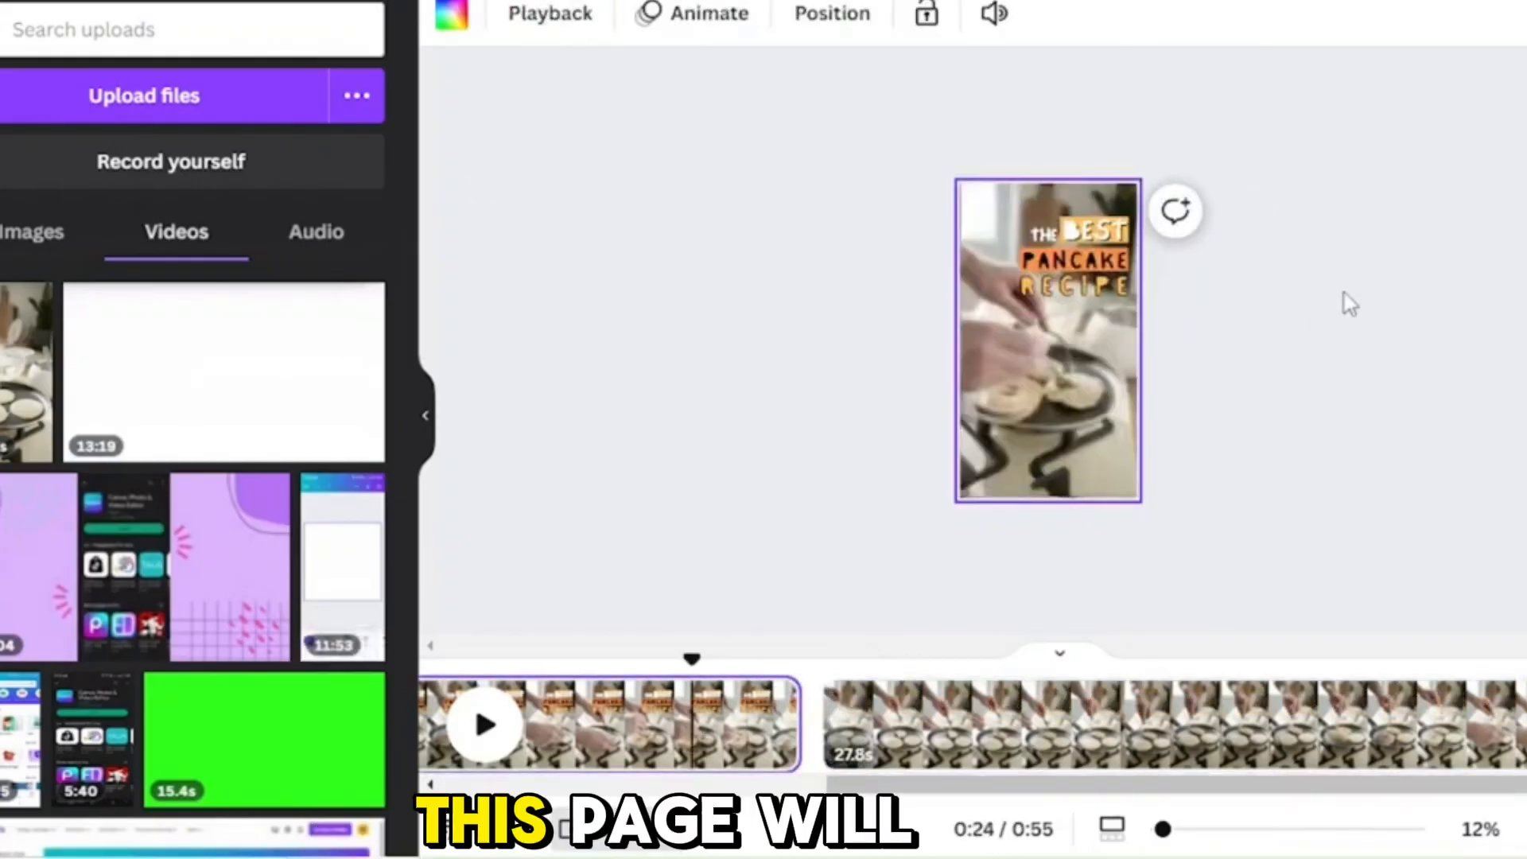
left_click(1346, 302)
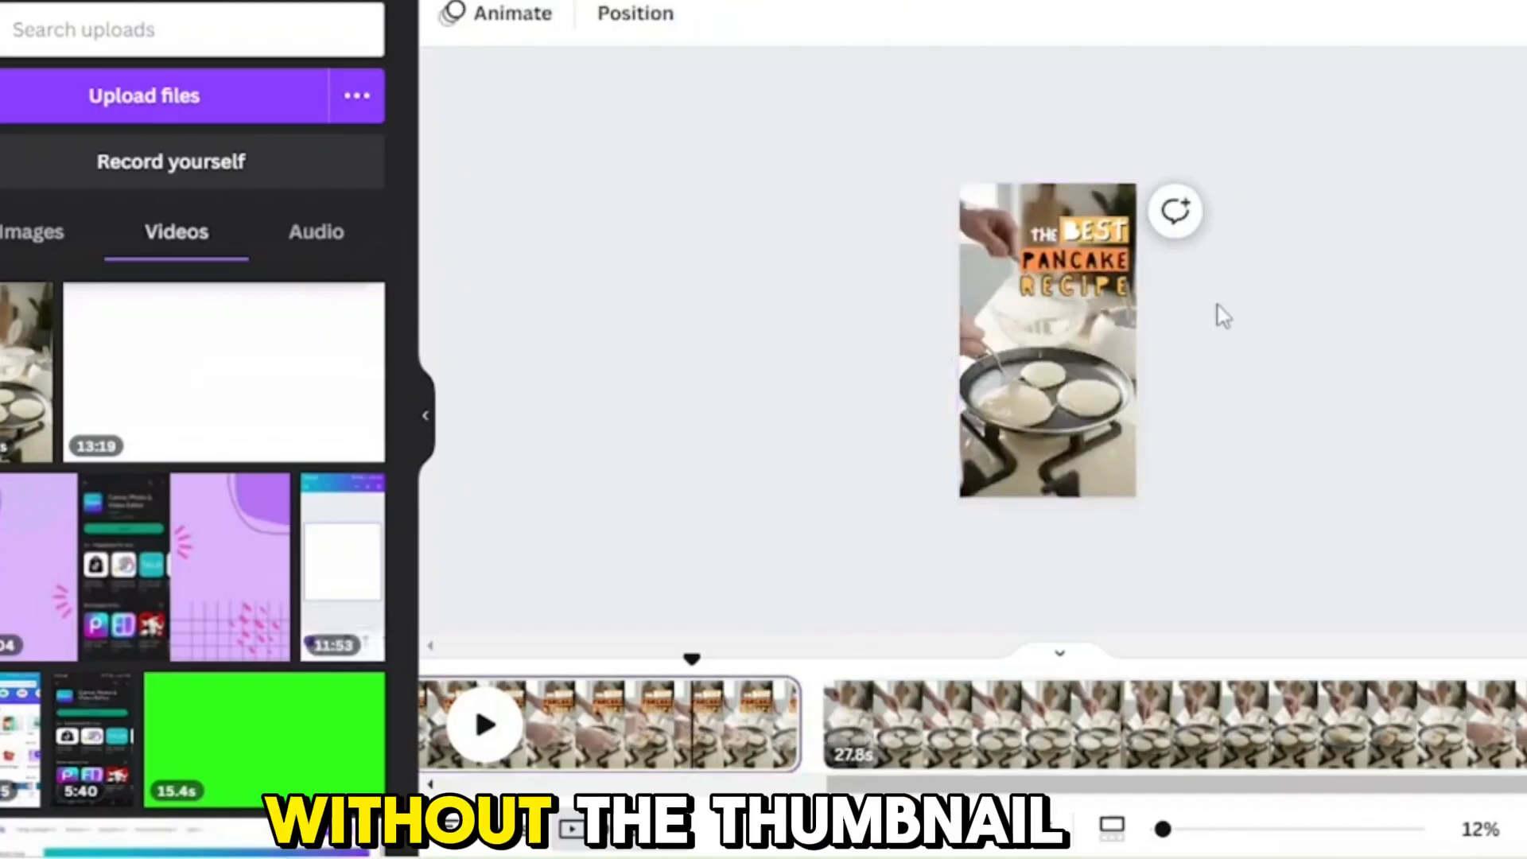
Step: Trim the video on the first page, the one with the title, to 5 seconds
left_click(1063, 359)
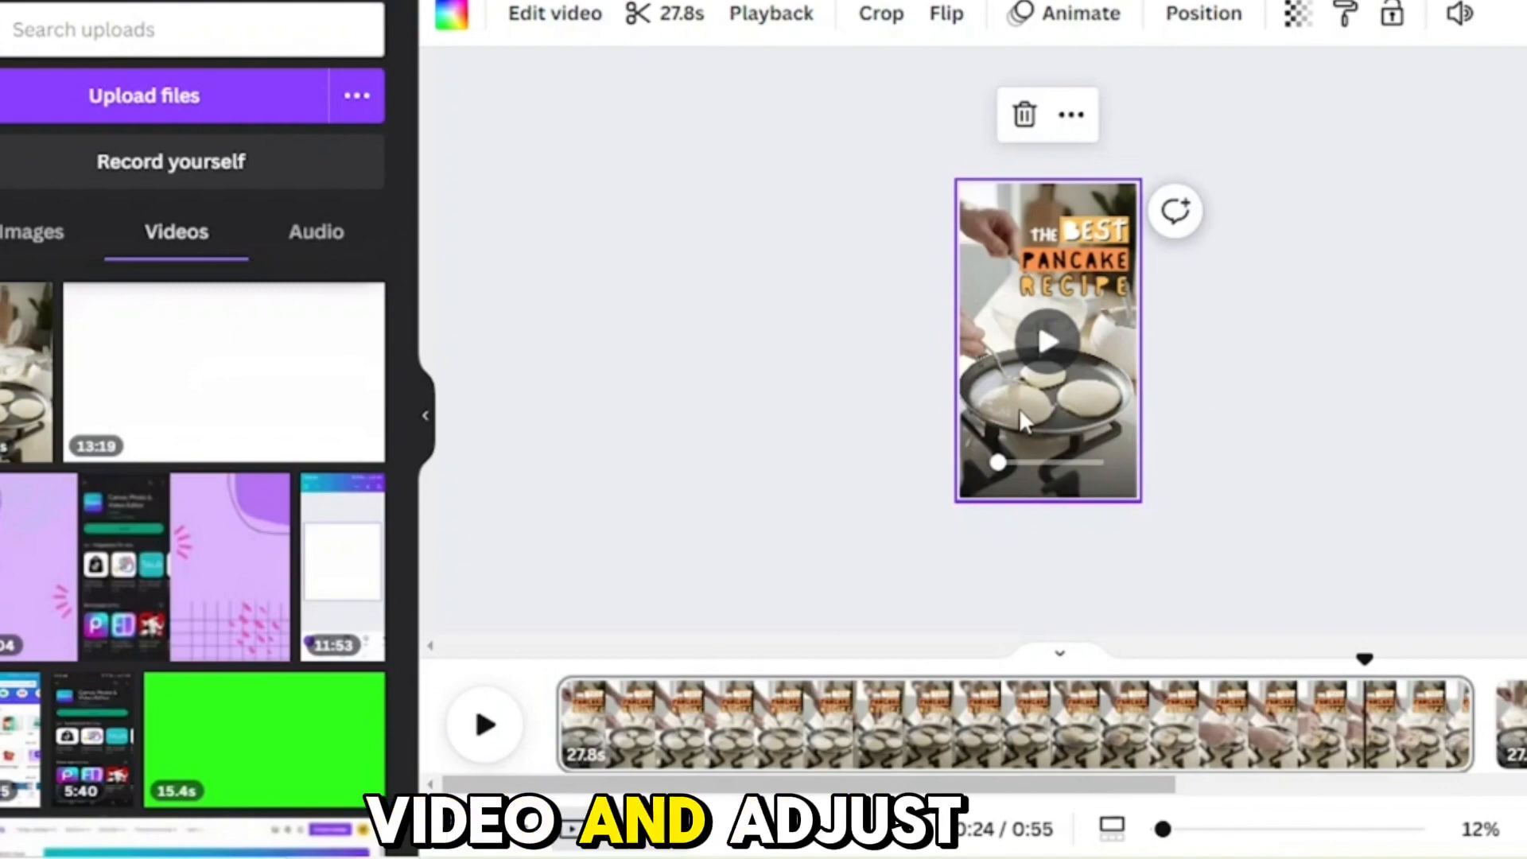
left_click(667, 16)
left_click(511, 14)
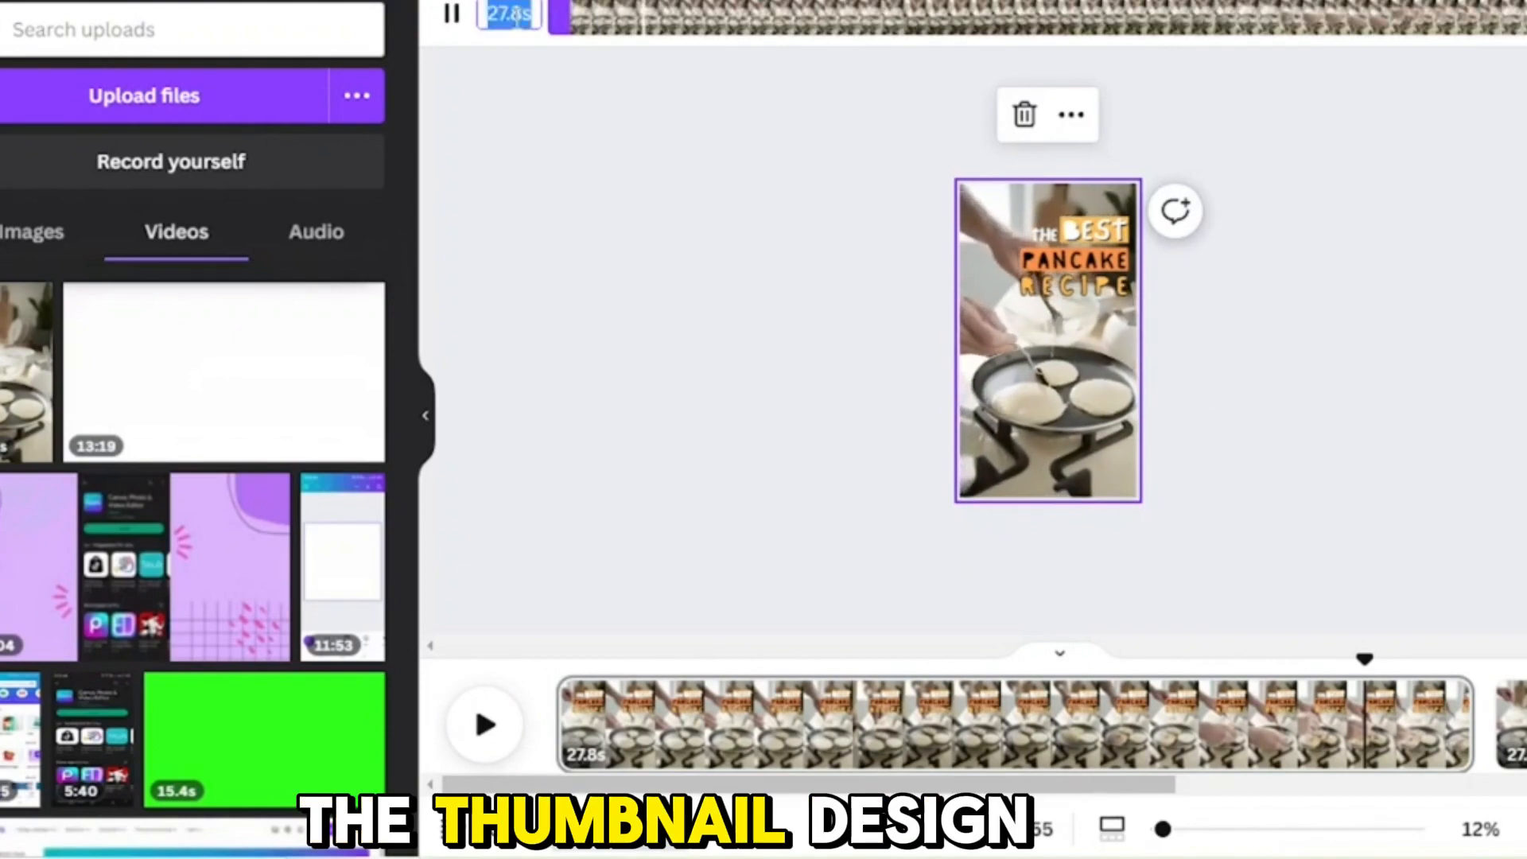
type("5")
key("Return")
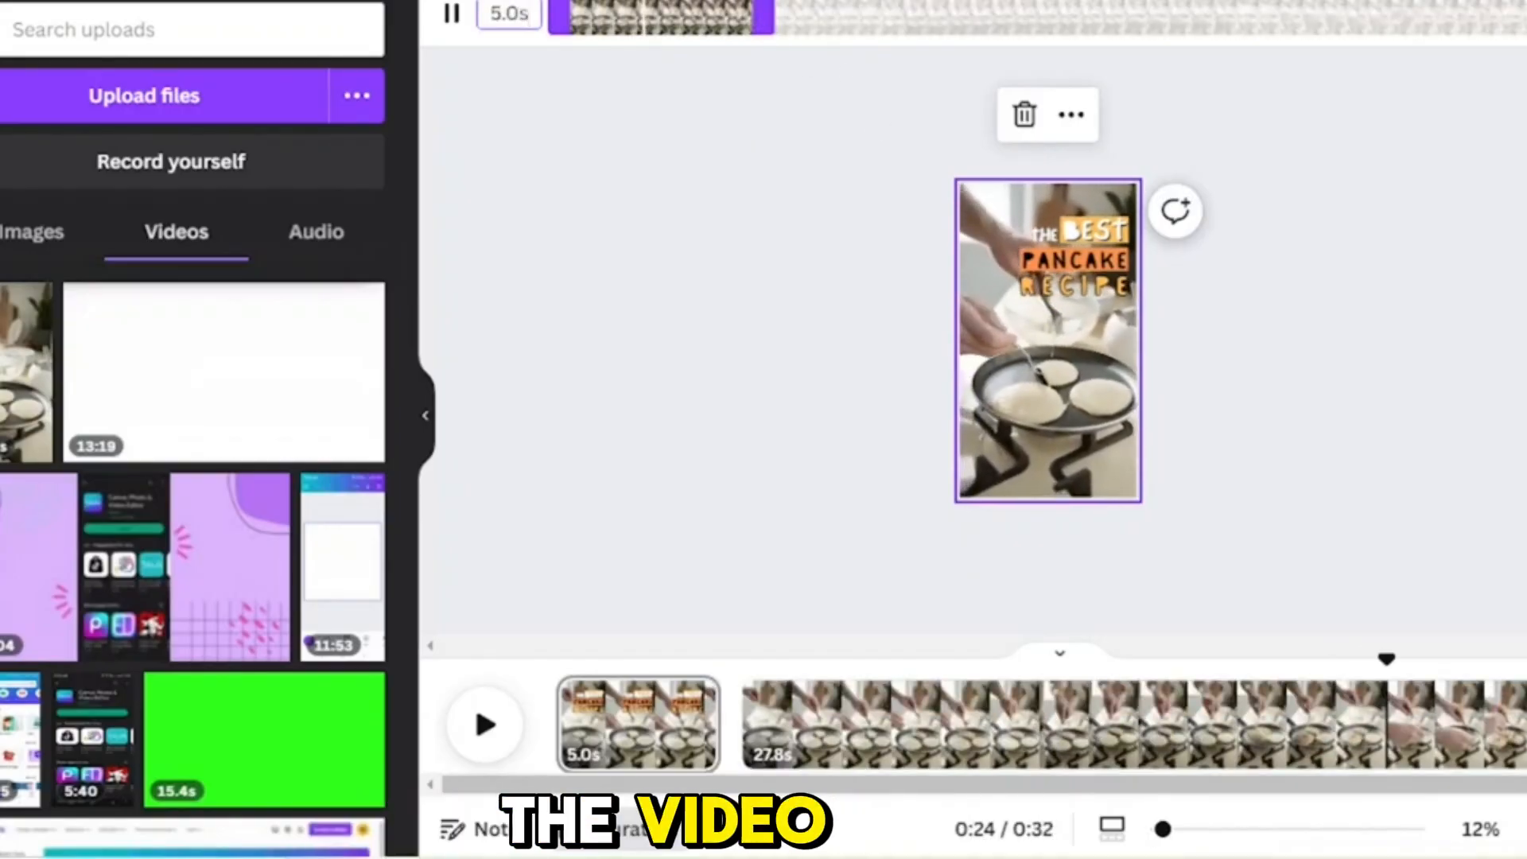
left_click(1521, 15)
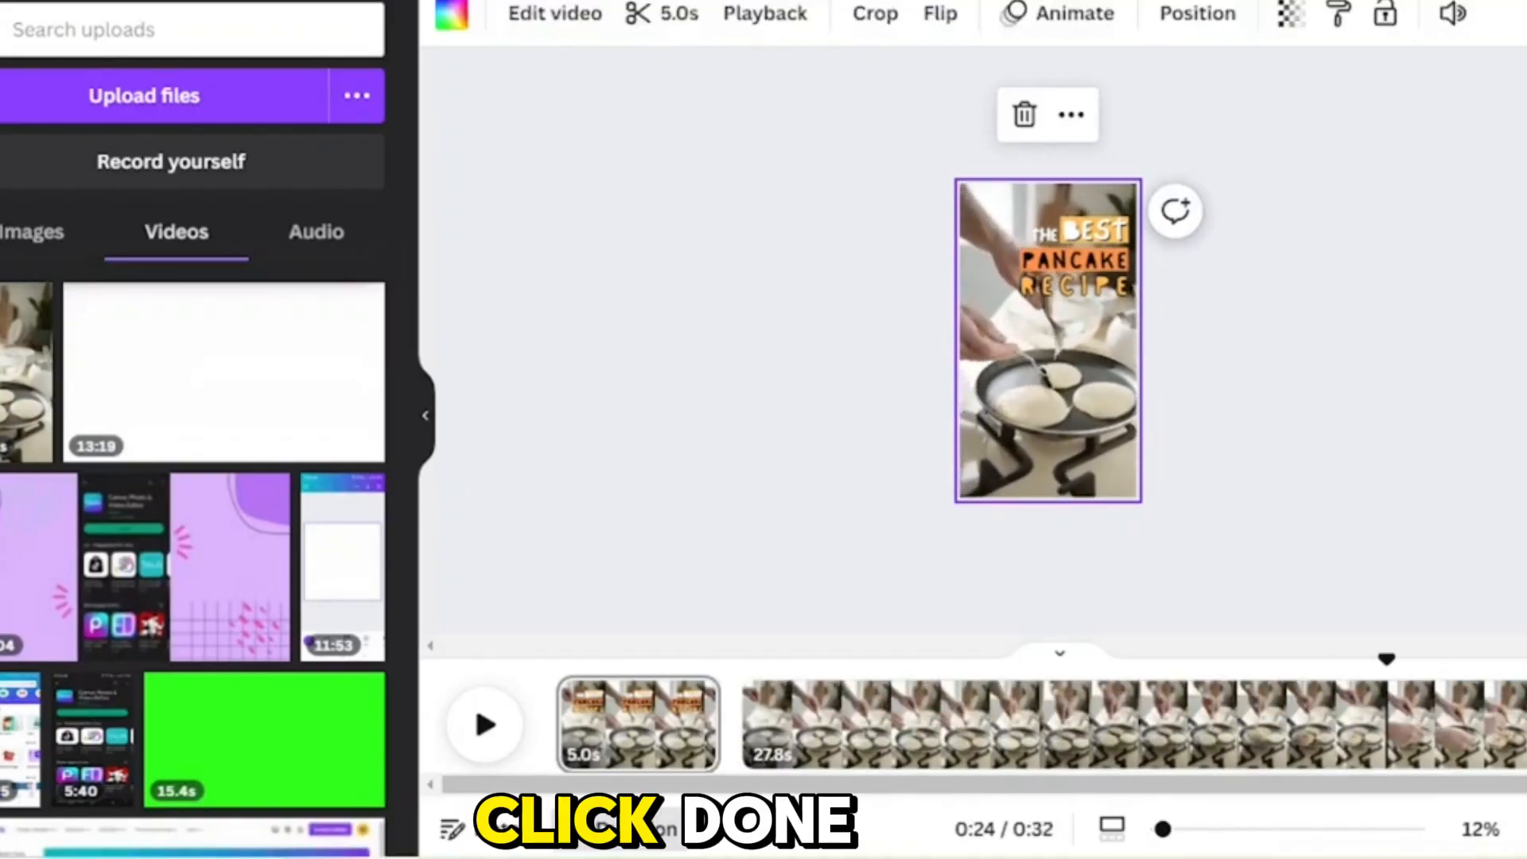
Step: Trim the video on the second page, the one without a title, to 22.7 seconds
left_click(573, 662)
left_click(1280, 298)
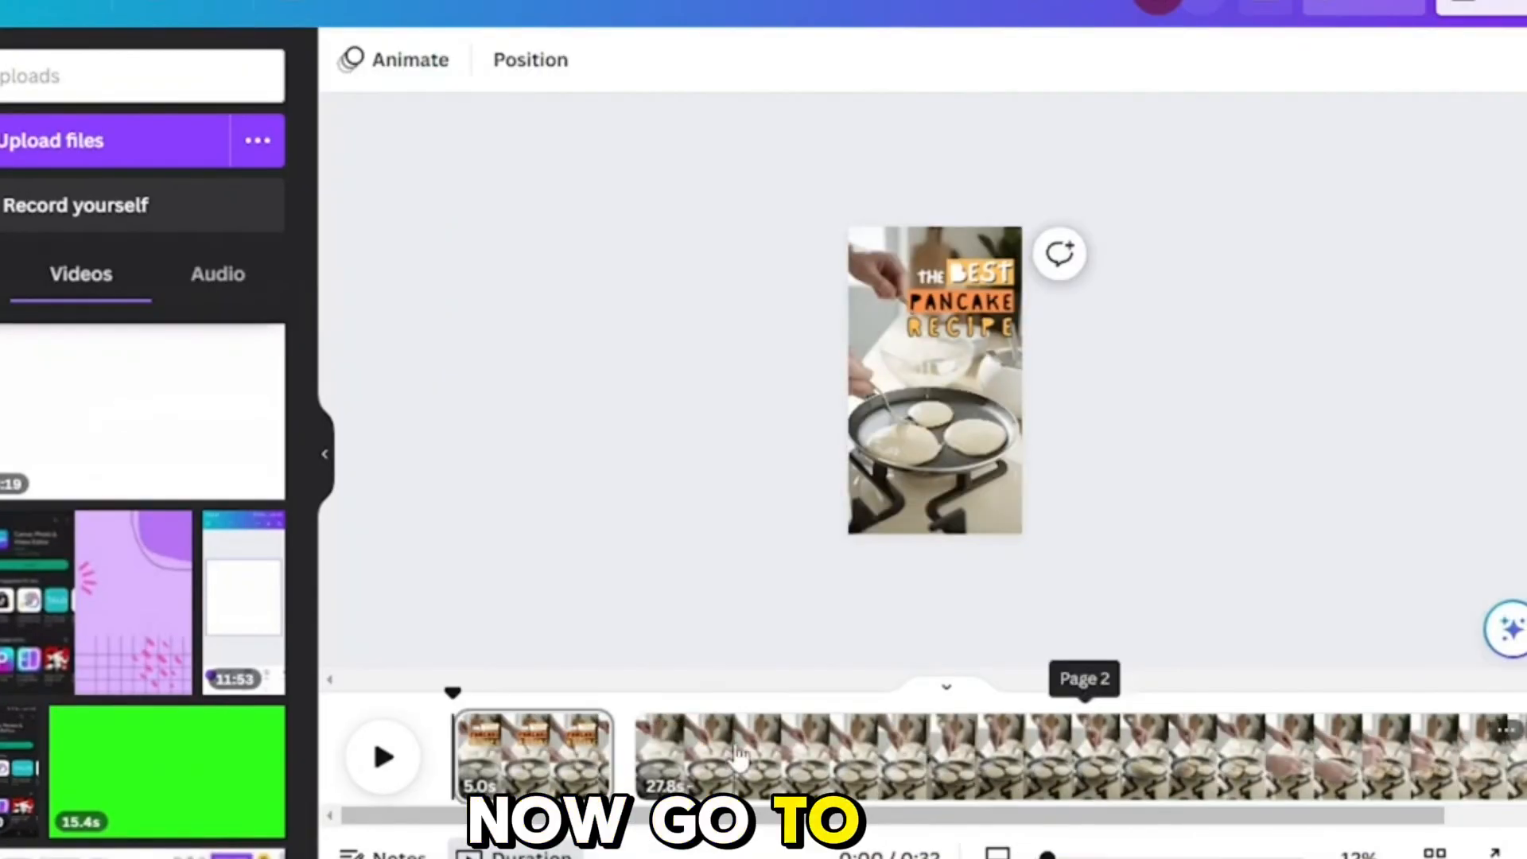
left_click(738, 756)
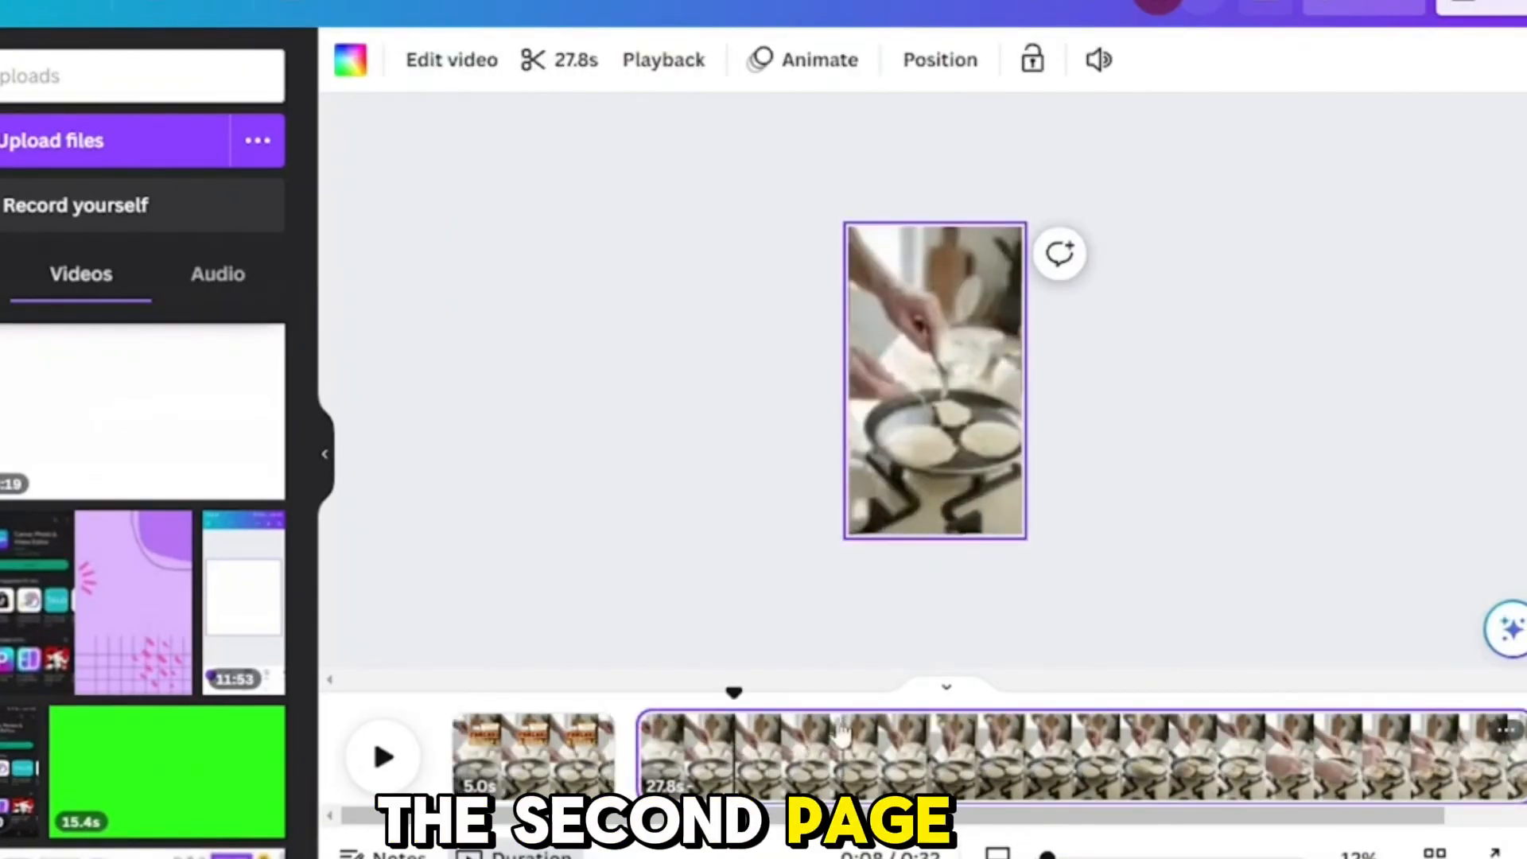
left_click(566, 754)
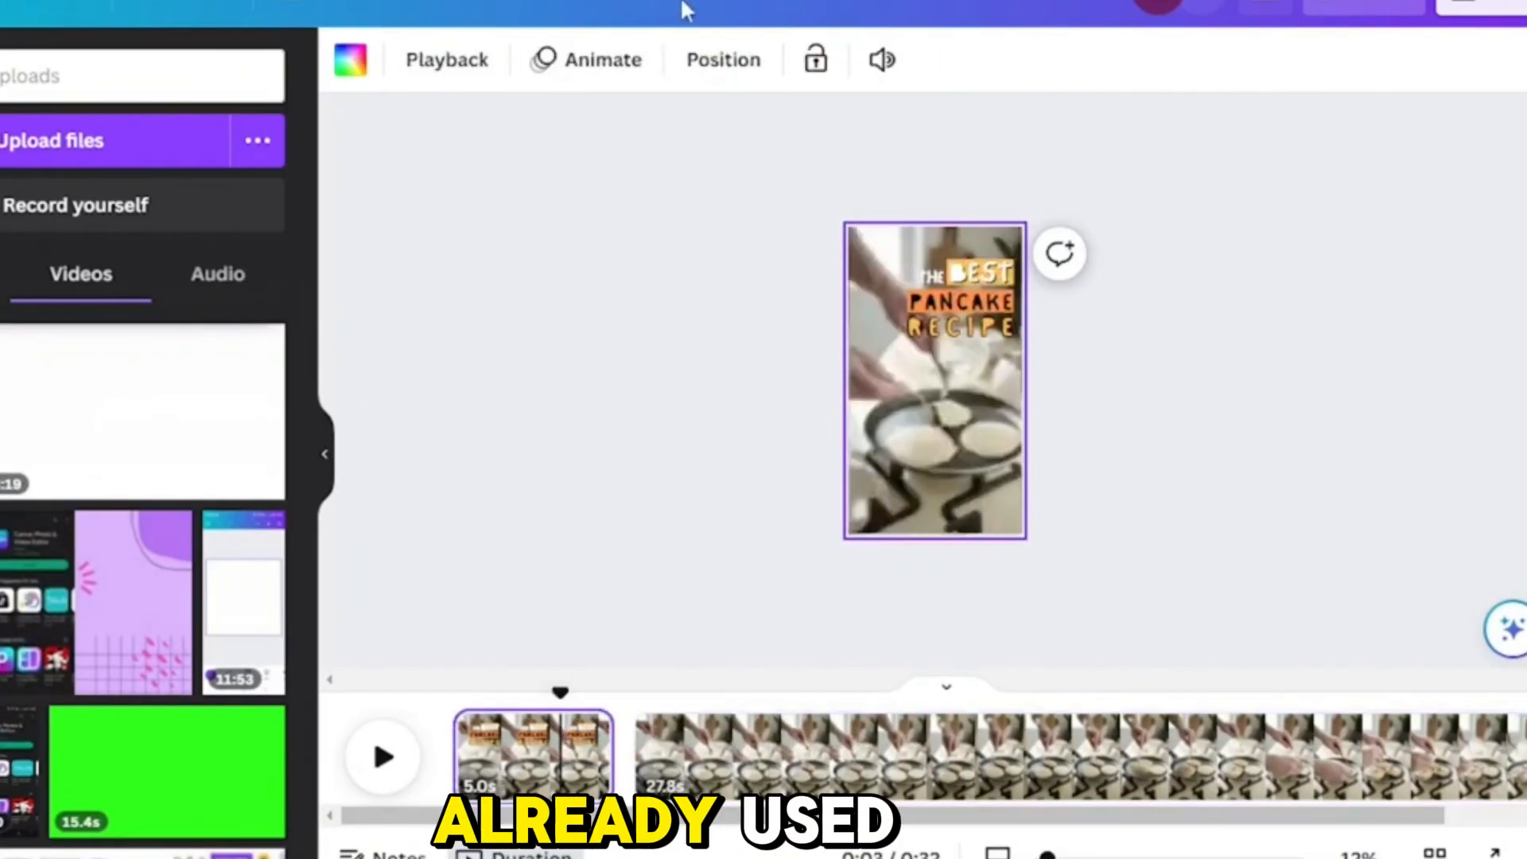
left_click(710, 748)
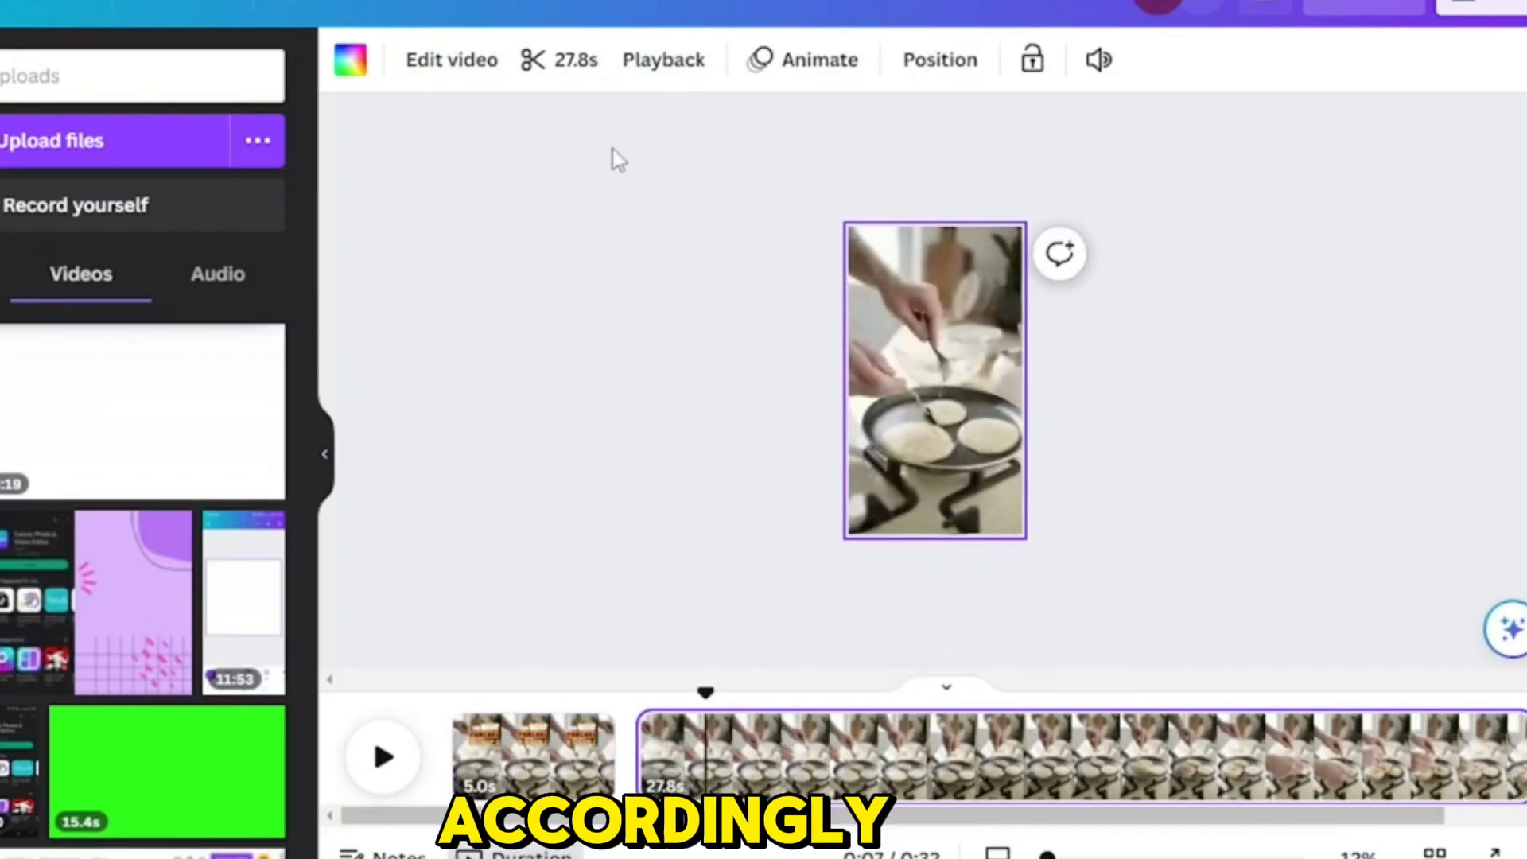
left_click(563, 72)
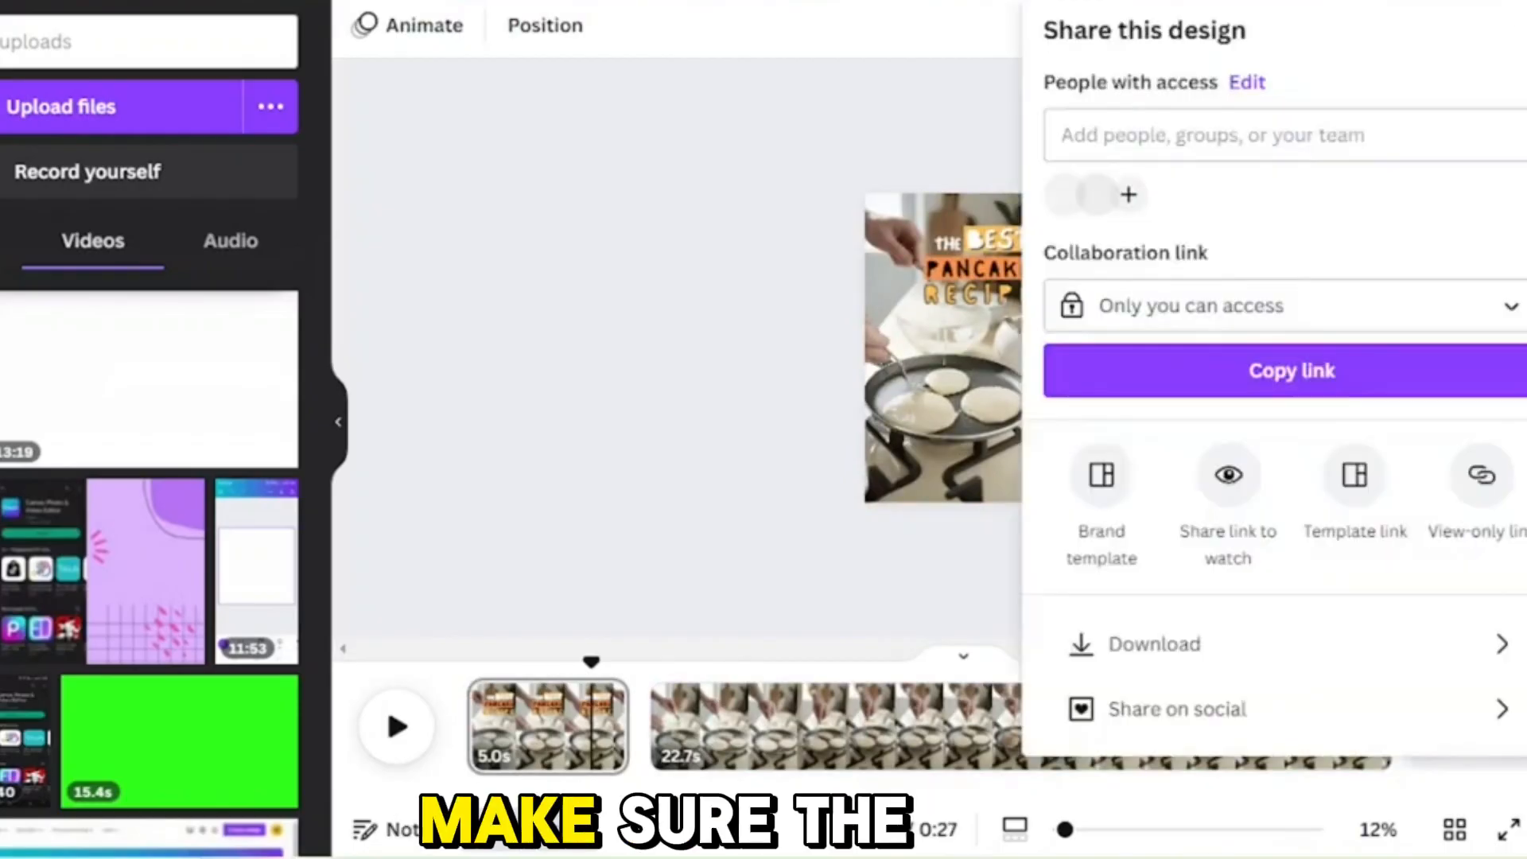
Step: Download all pages of the design as an MP4 Video at 1080p (HD) quality
left_click(1154, 640)
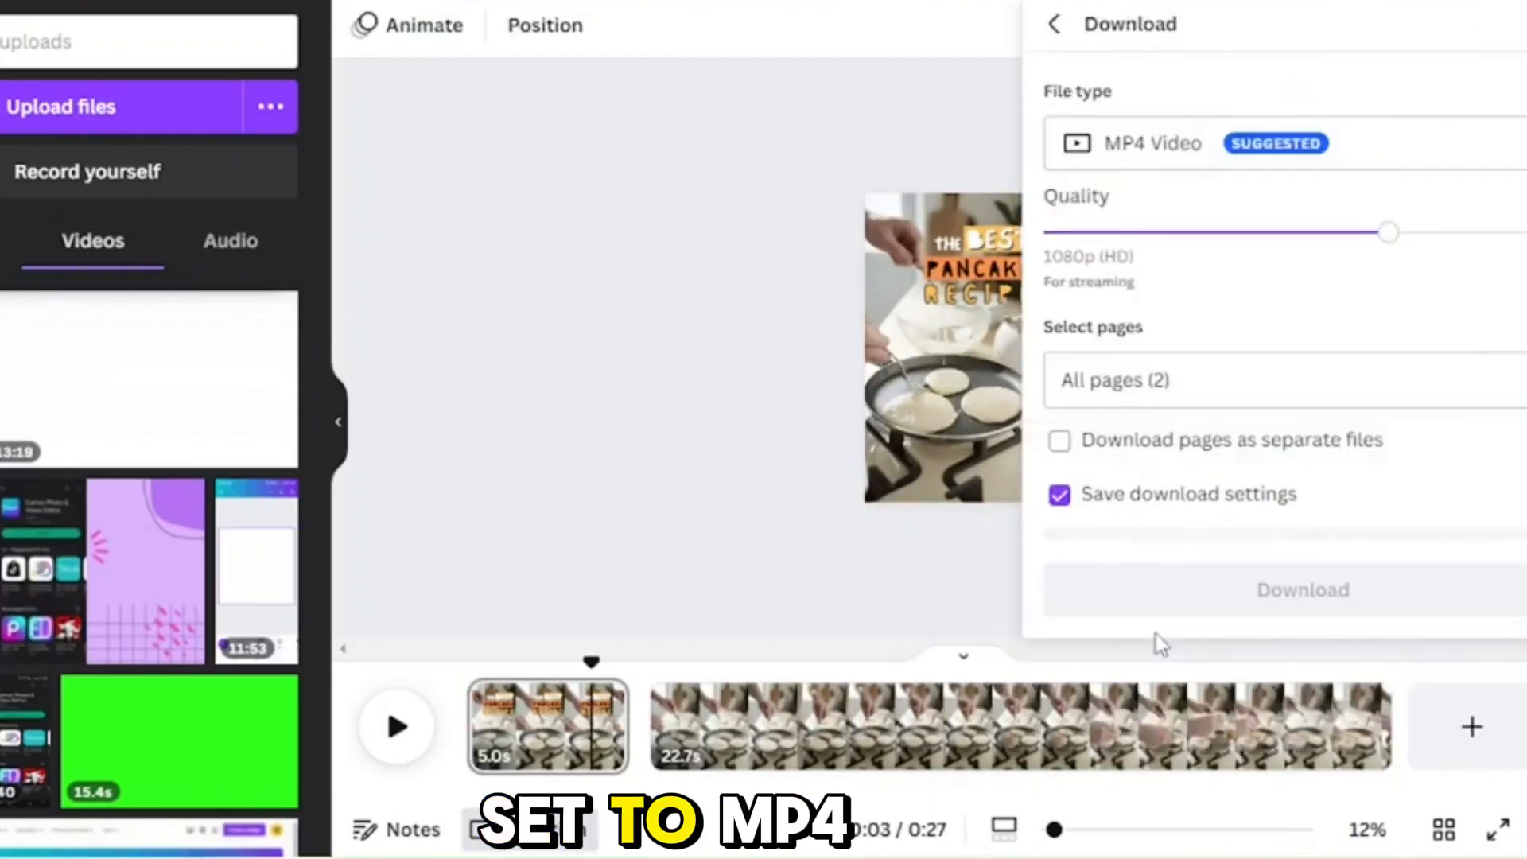
left_click(1148, 151)
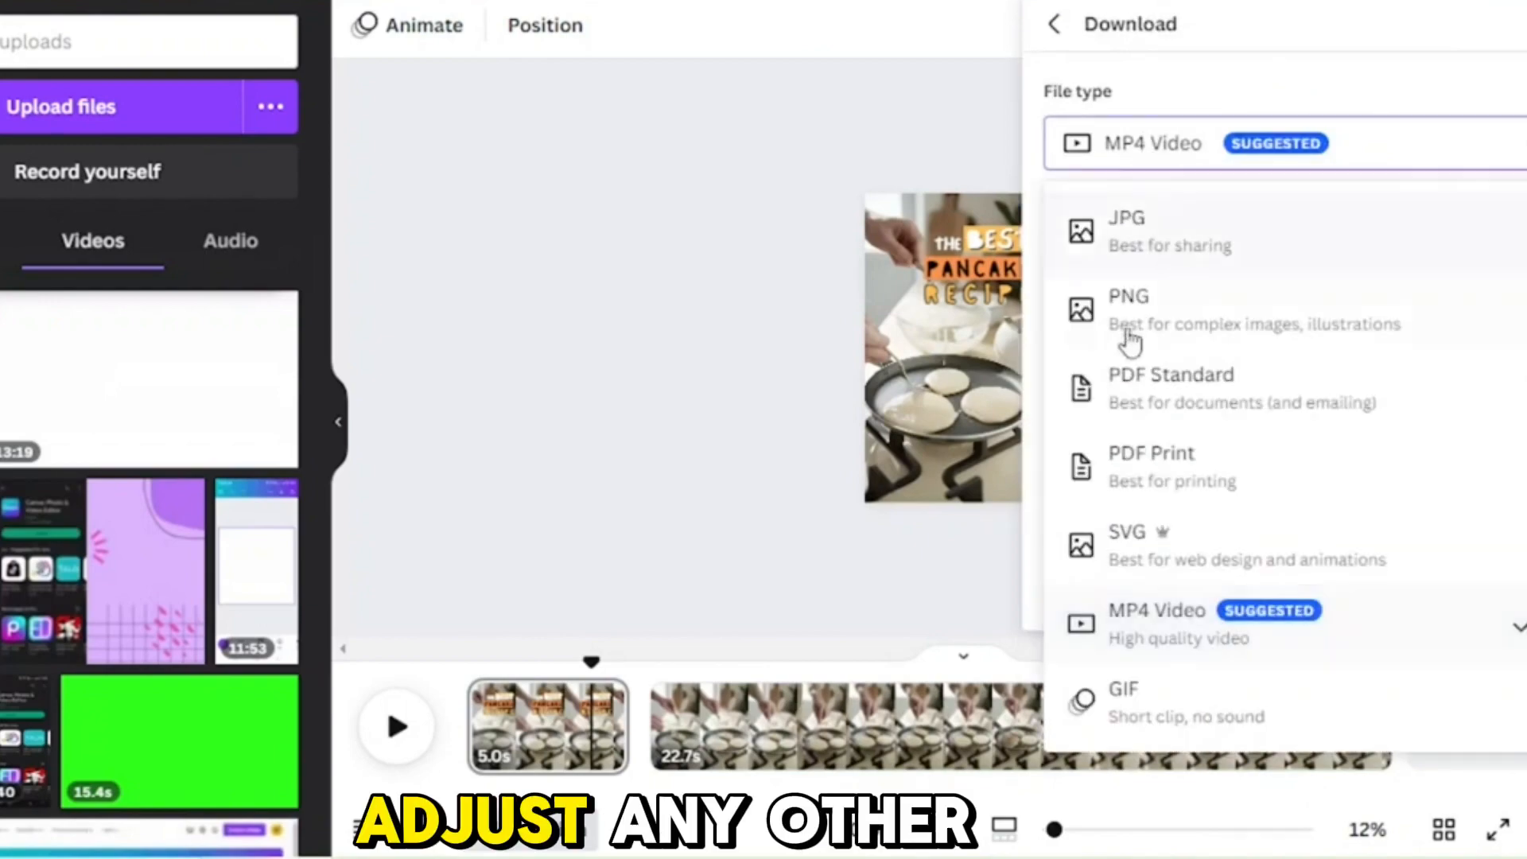
left_click(1254, 153)
left_click(1233, 572)
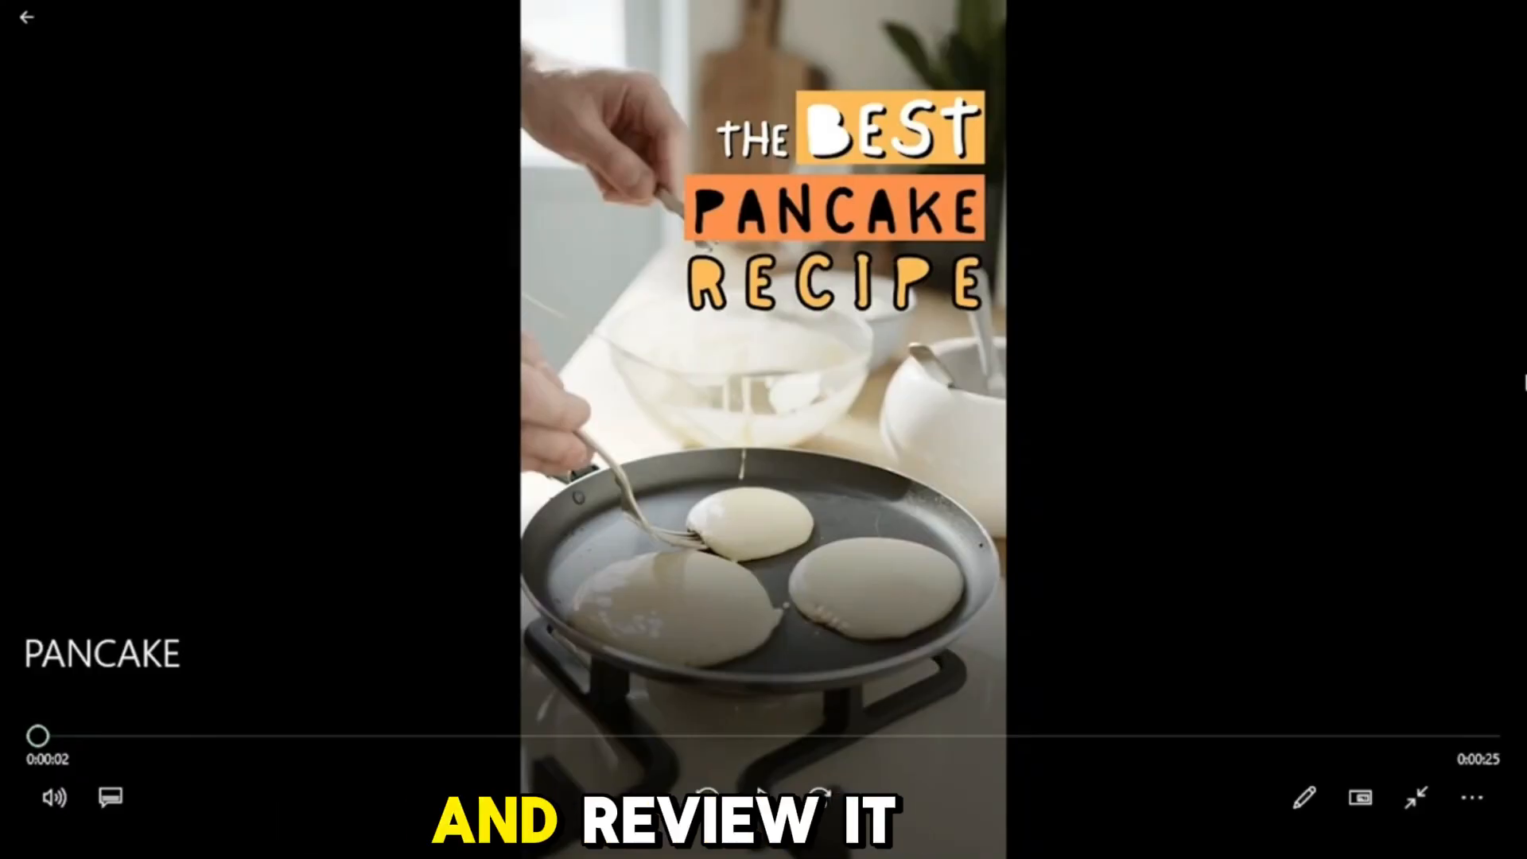
Step: Play the downloaded PANCAKE video in the media player to review it
left_click(765, 794)
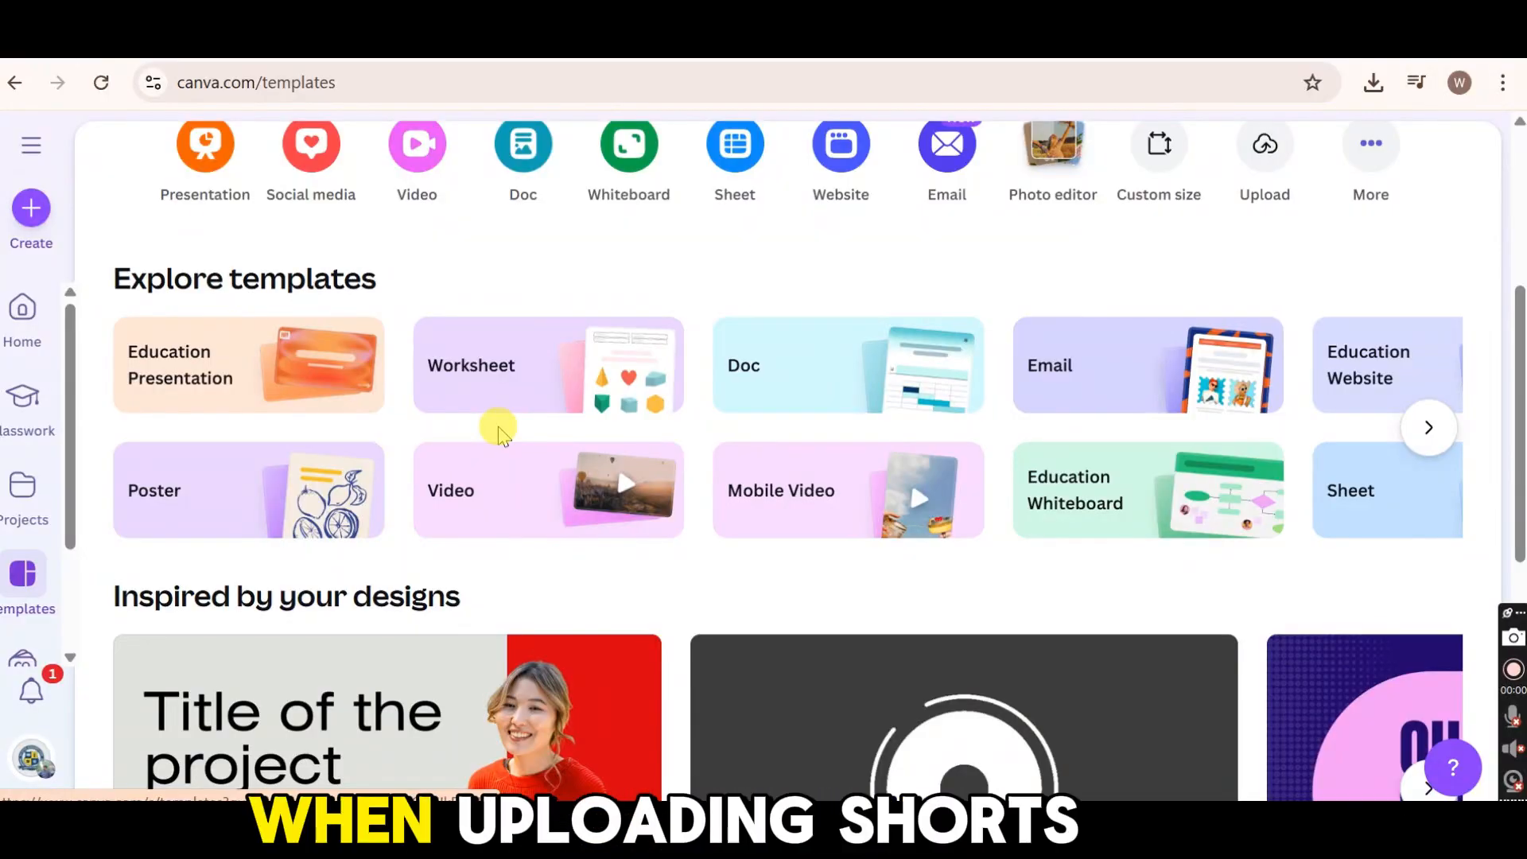
scroll(498, 430, "down", 1)
scroll(500, 436, "down", 5)
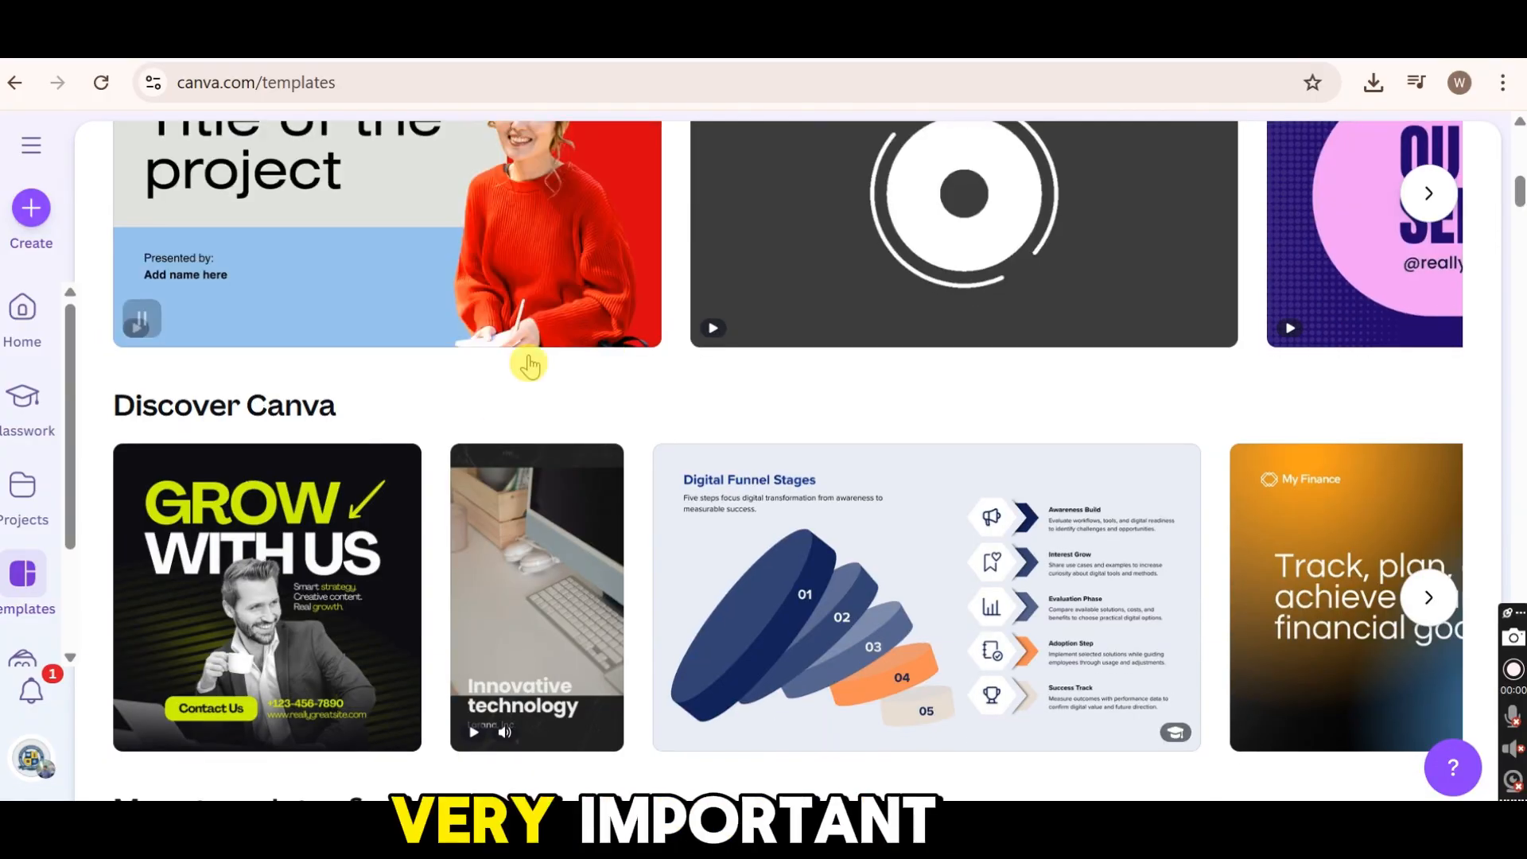
scroll(529, 362, "down", 10)
scroll(529, 365, "down", 8)
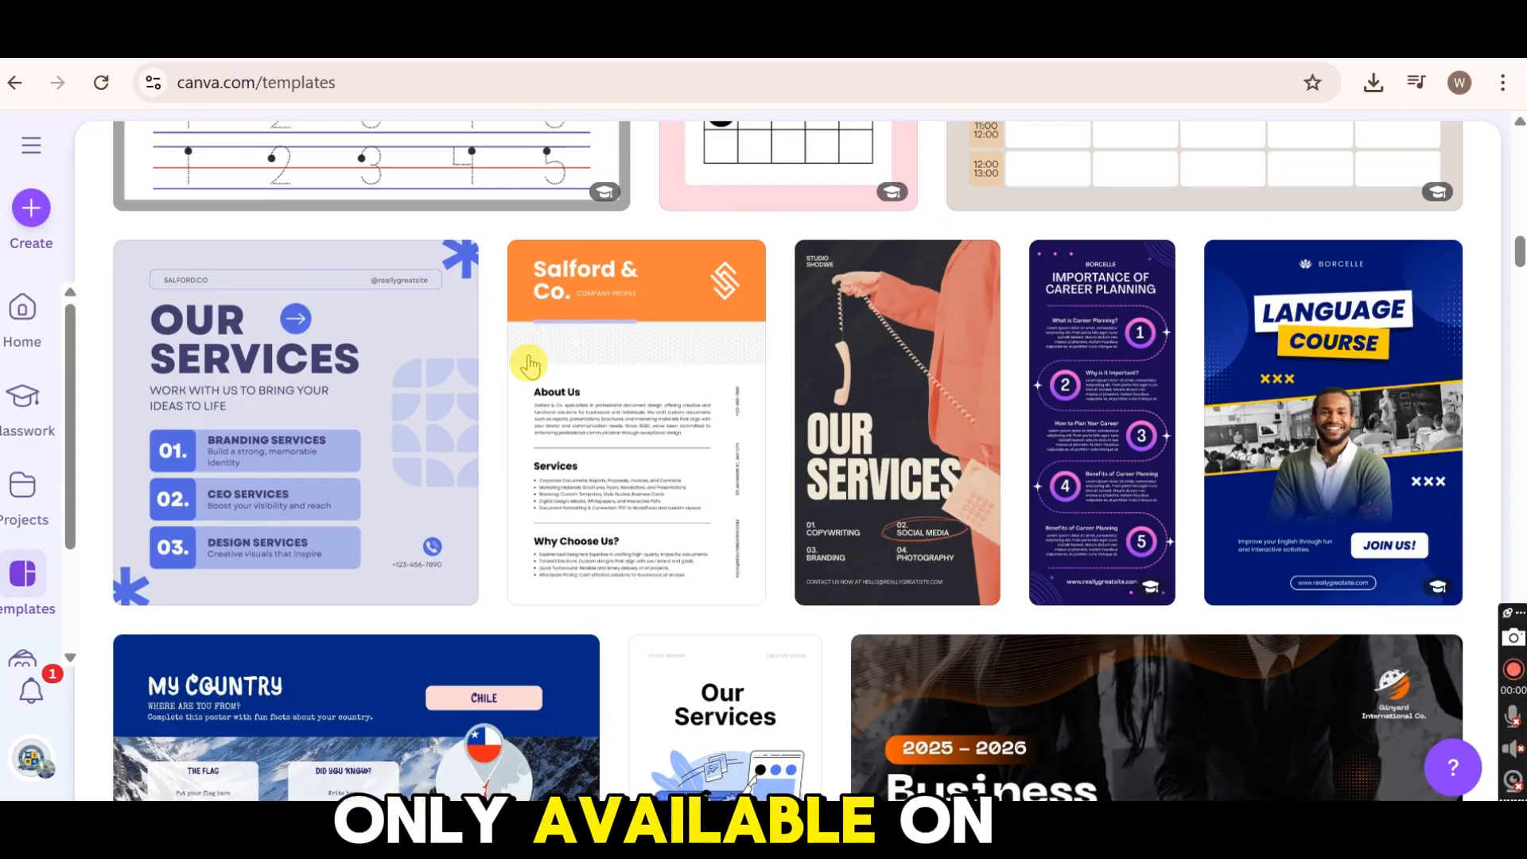
scroll(529, 365, "down", 10)
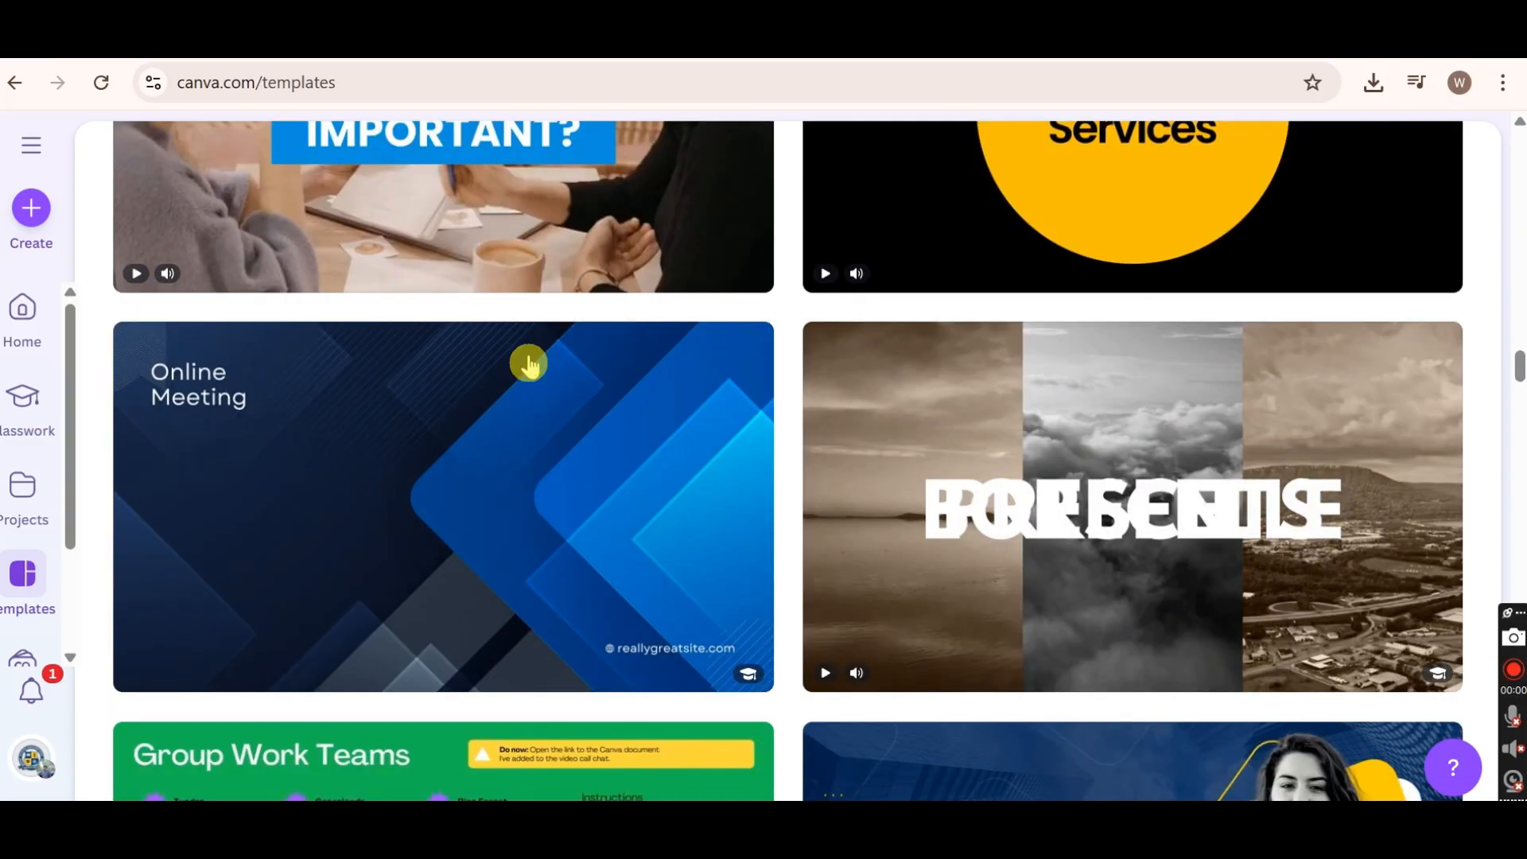
scroll(529, 364, "down", 5)
scroll(529, 365, "up", 20)
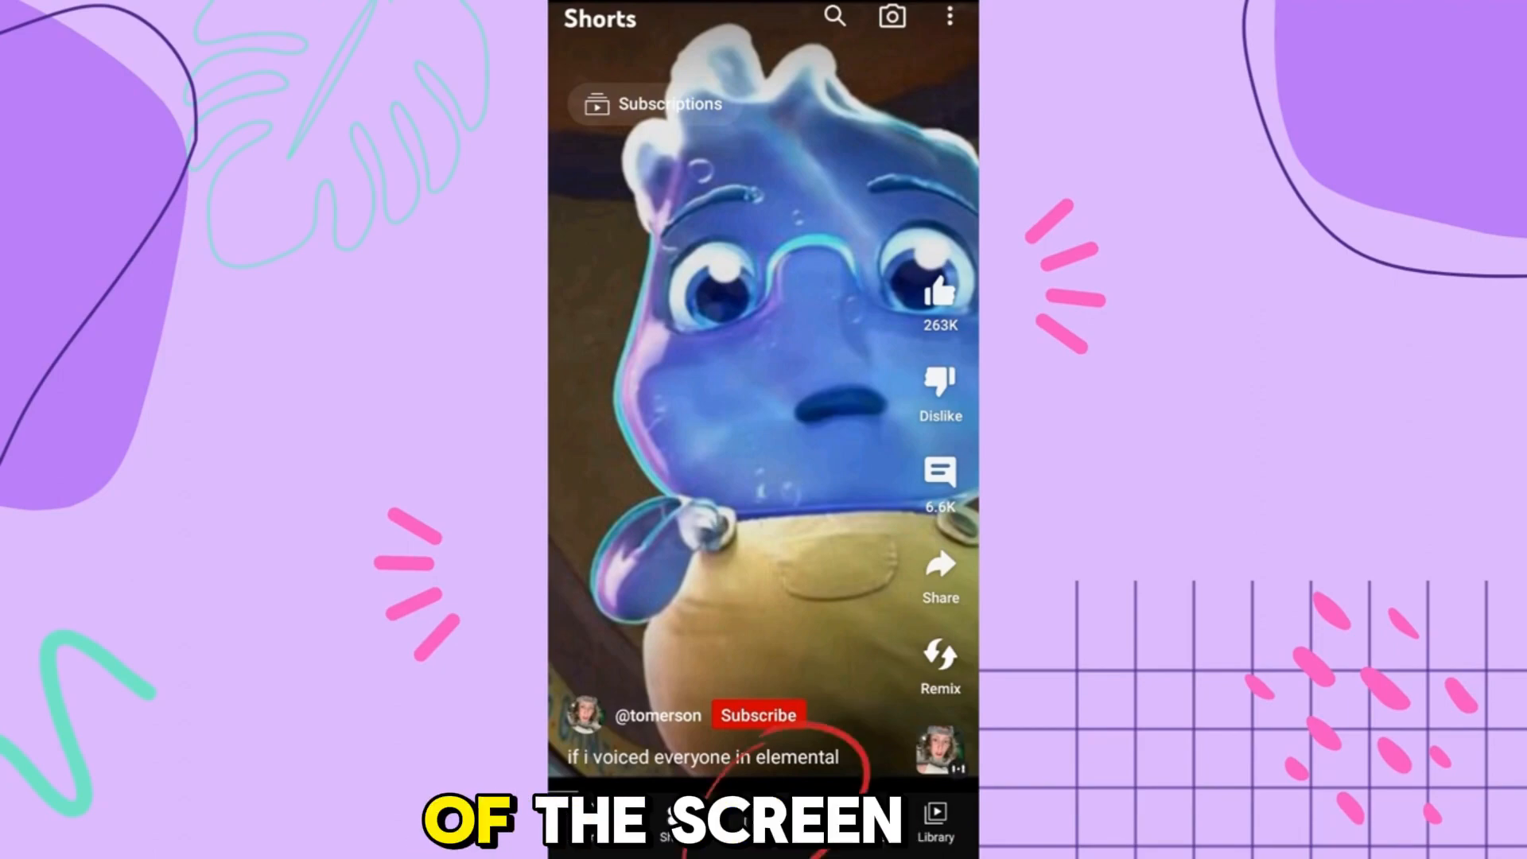
Step: Switch to the YouTube mobile app, start a new Short and import a 15-second clip of the pancake video
left_click(764, 821)
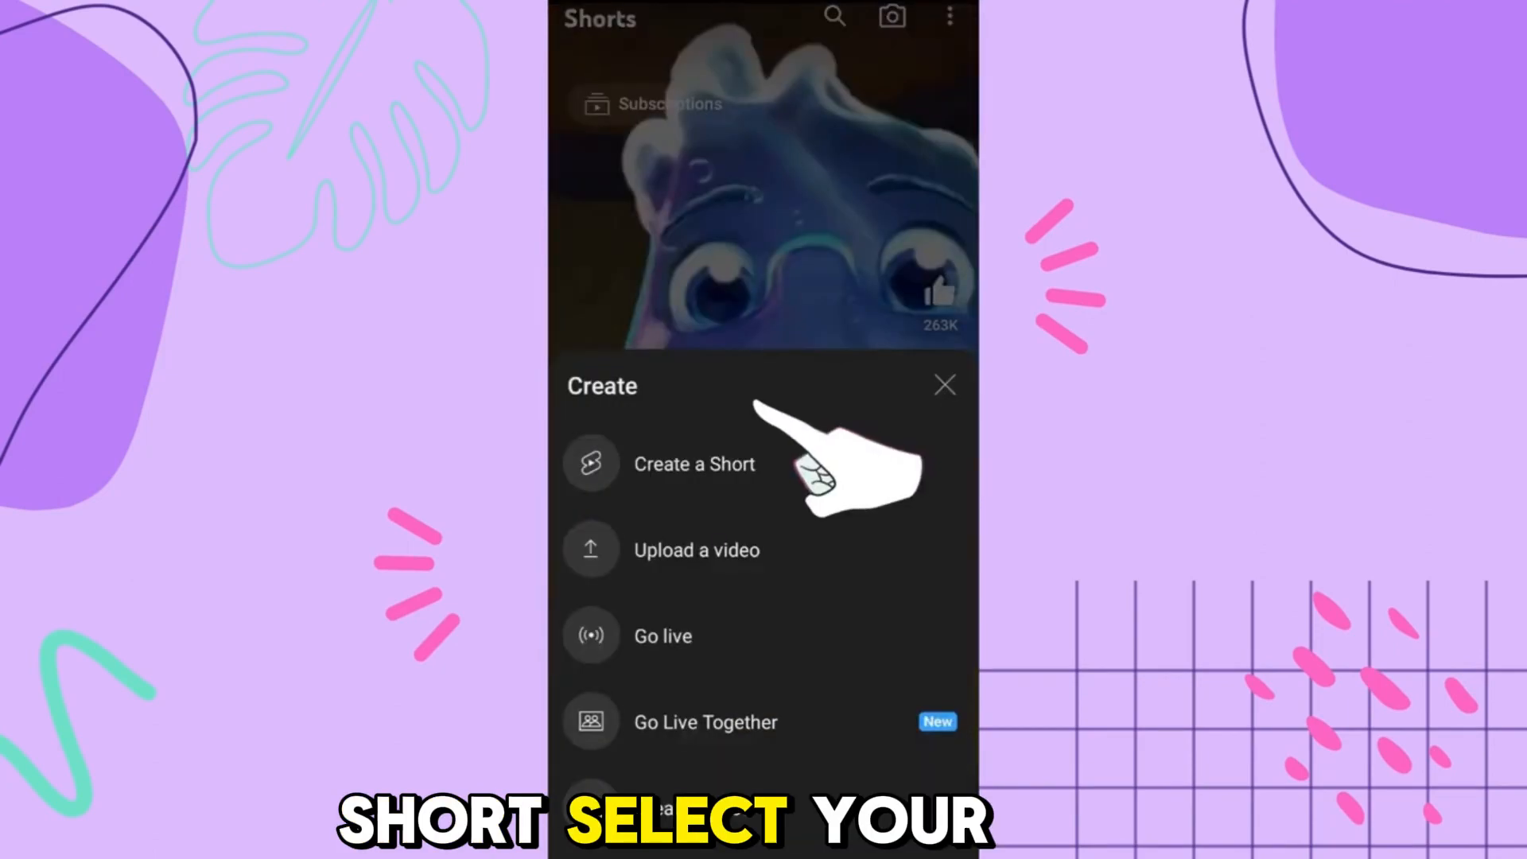
left_click(732, 464)
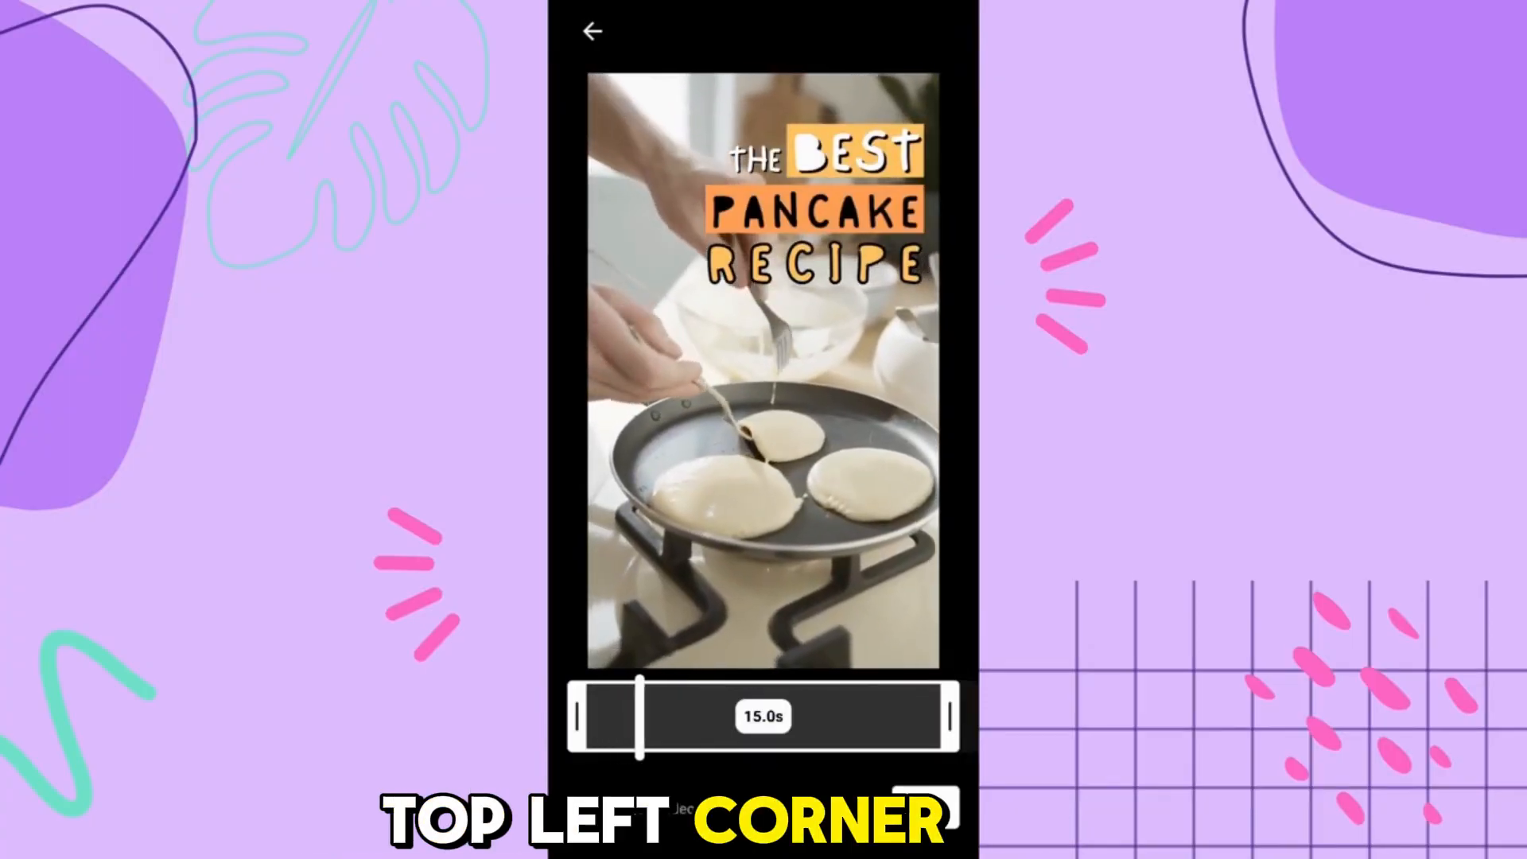
mouse_move(950, 716)
left_mouse_down()
mouse_move(699, 716)
mouse_move(950, 717)
left_mouse_up()
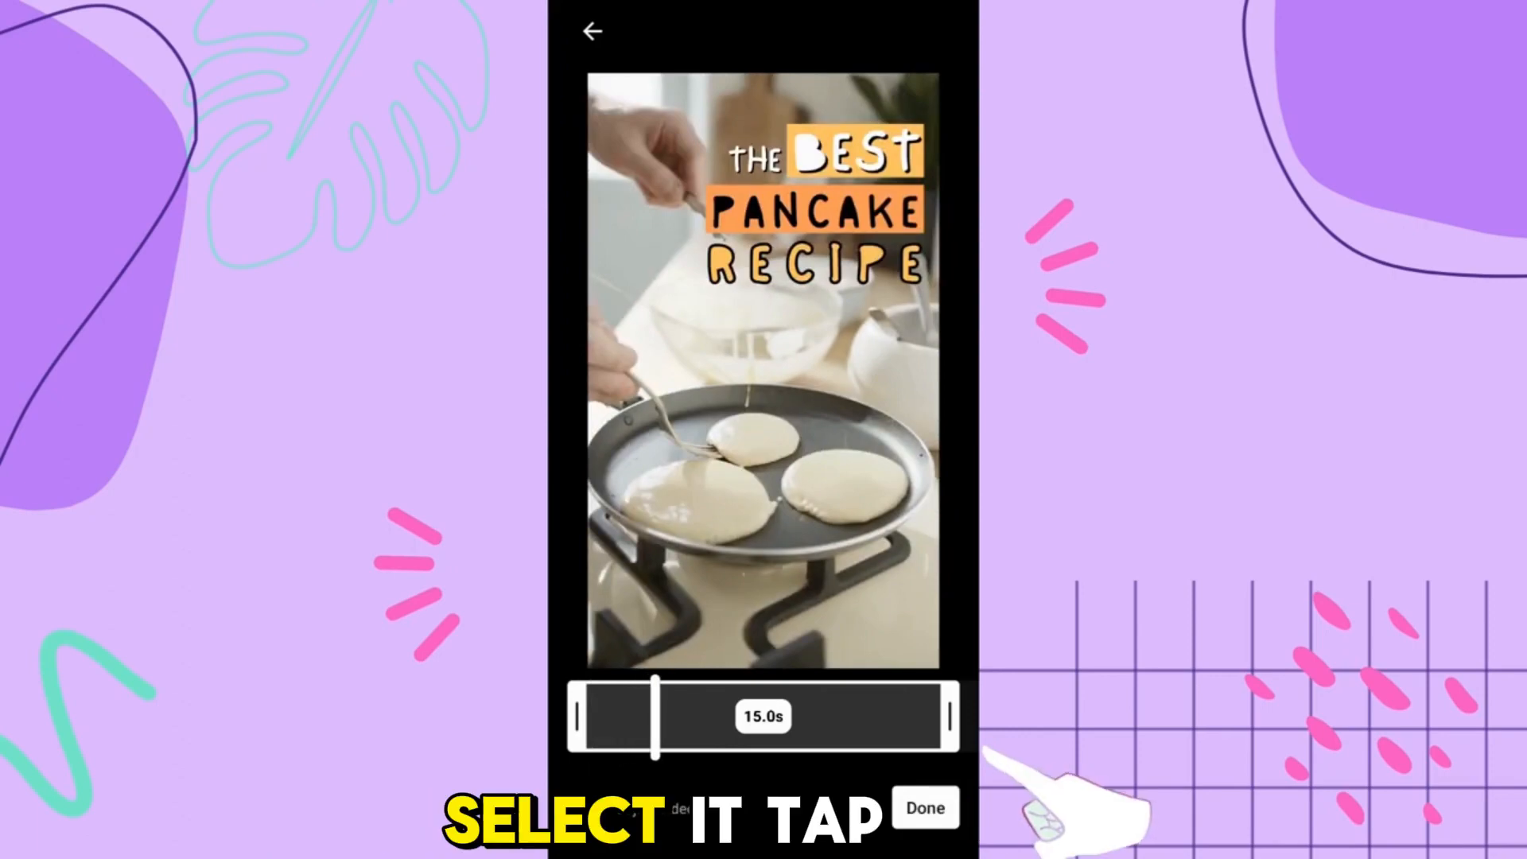
left_click(926, 808)
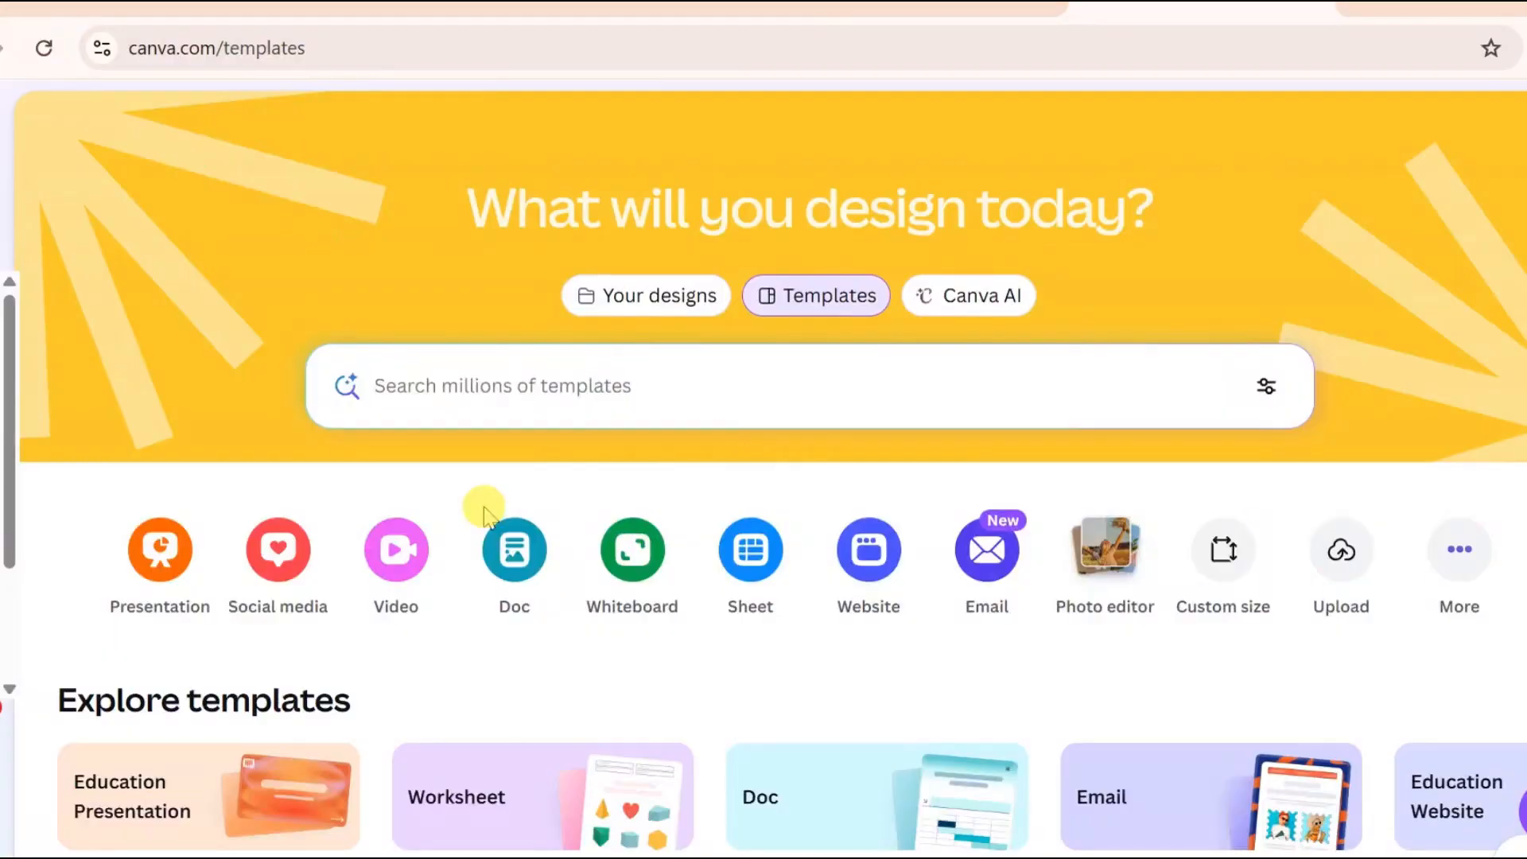
scroll(487, 513, "down", 4)
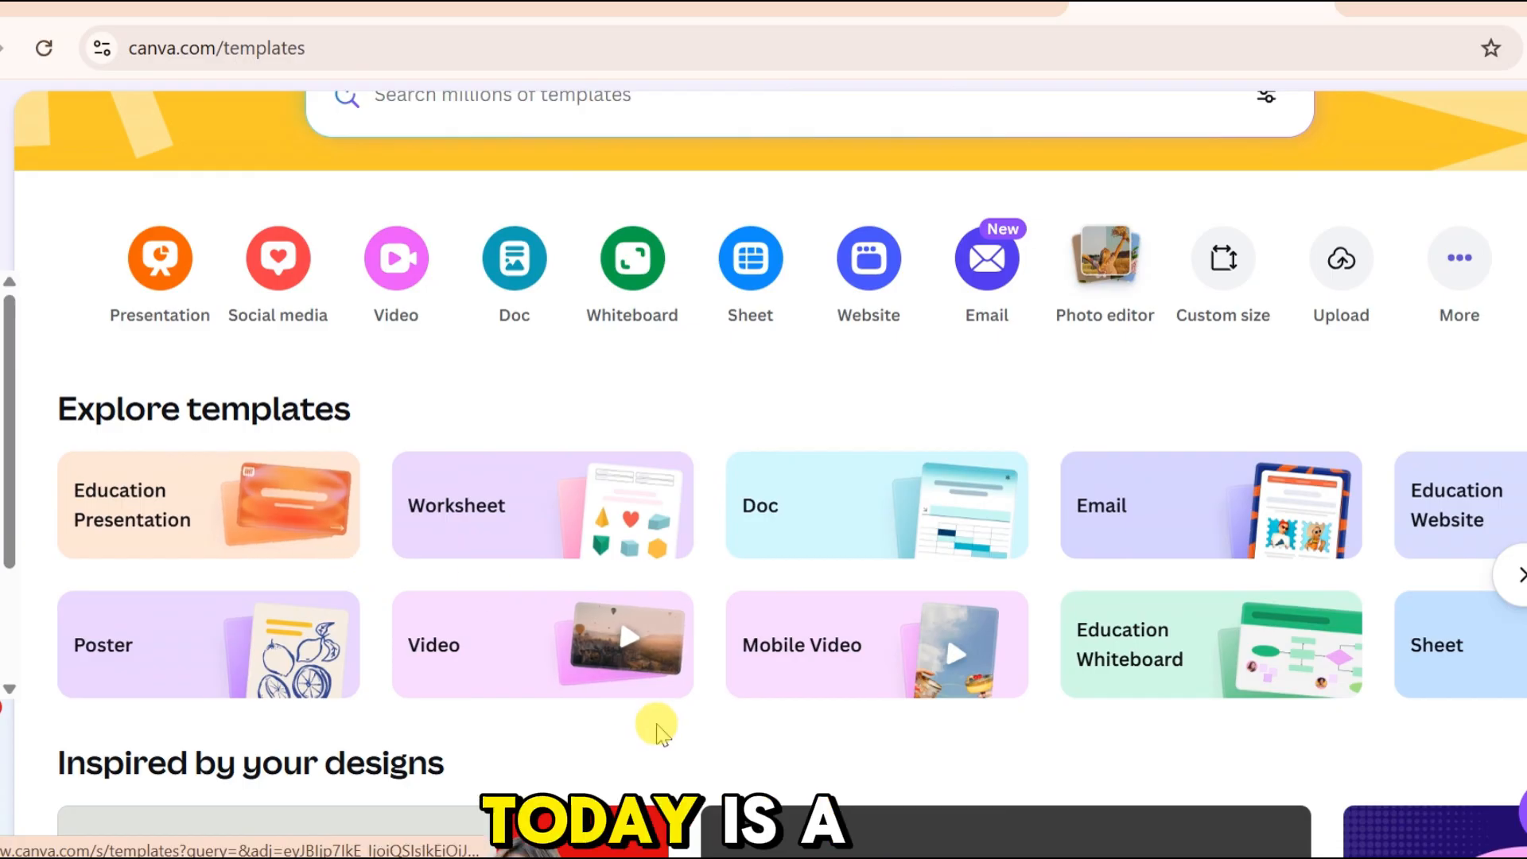
scroll(658, 730, "down", 6)
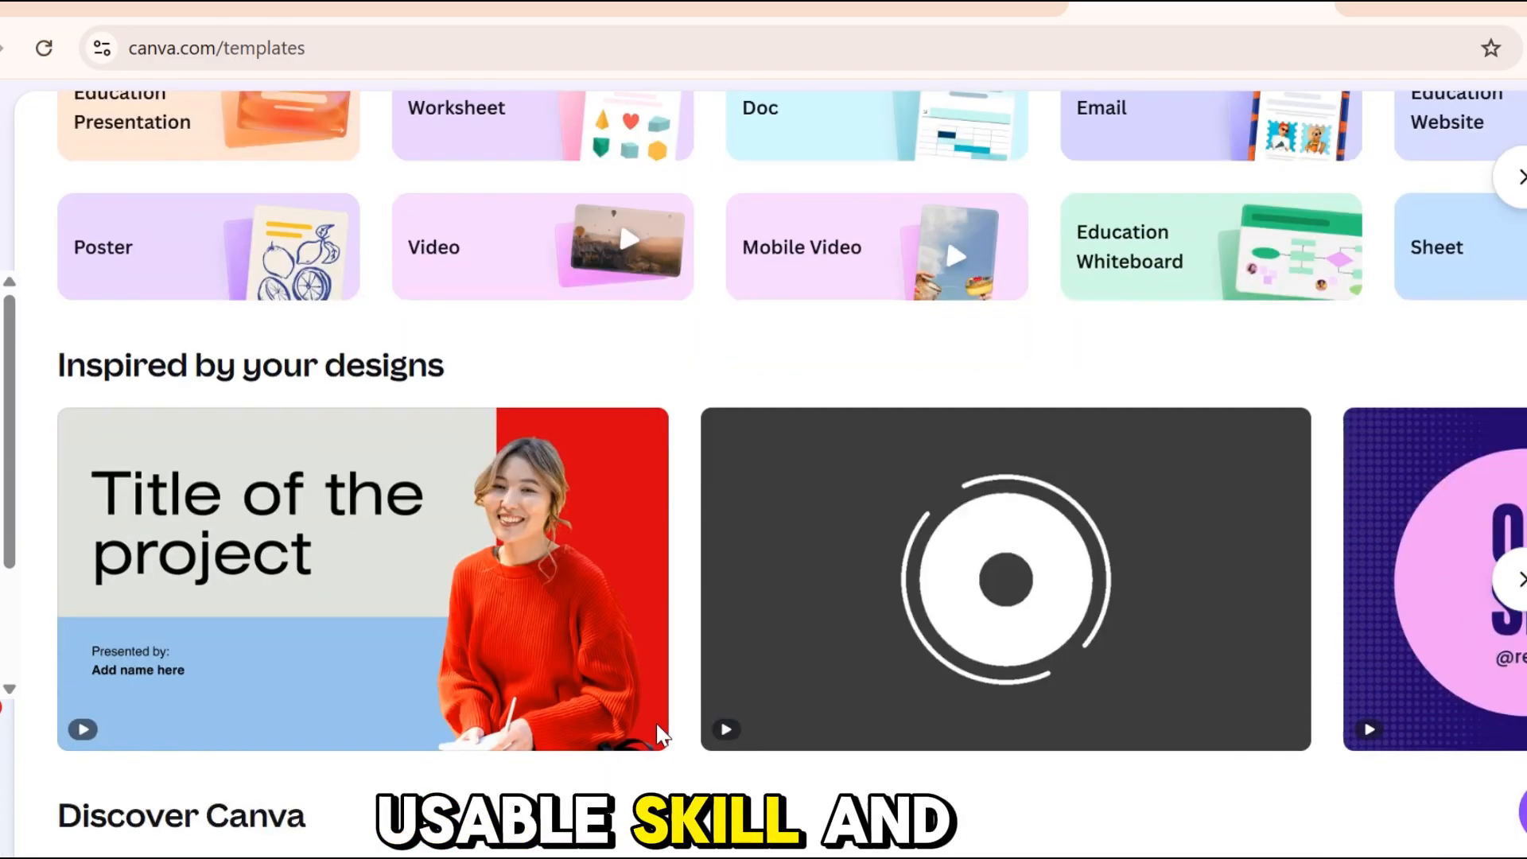
scroll(663, 734, "down", 2)
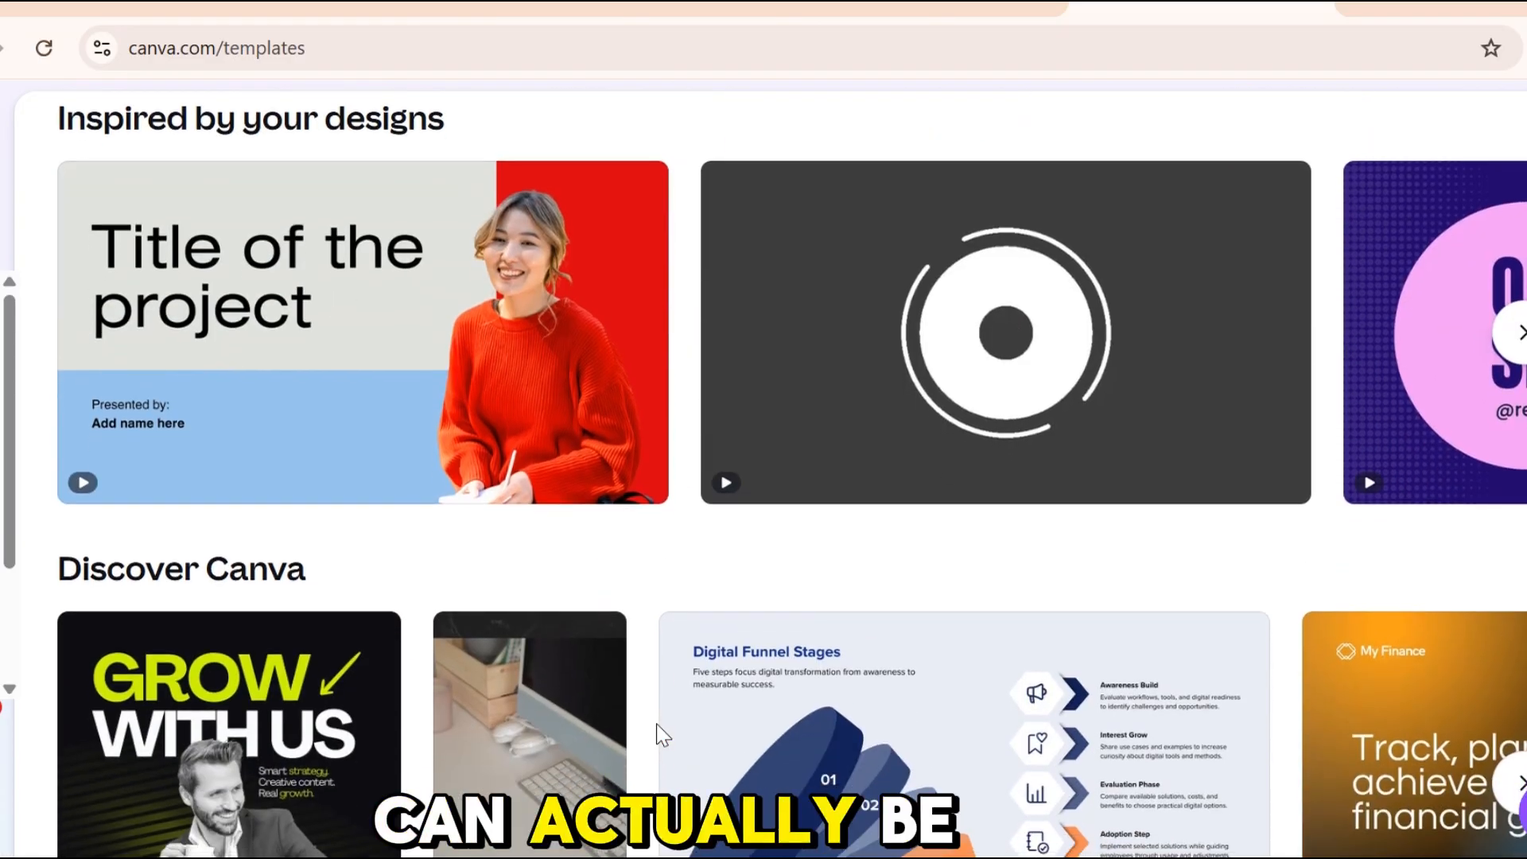
scroll(663, 734, "down", 1)
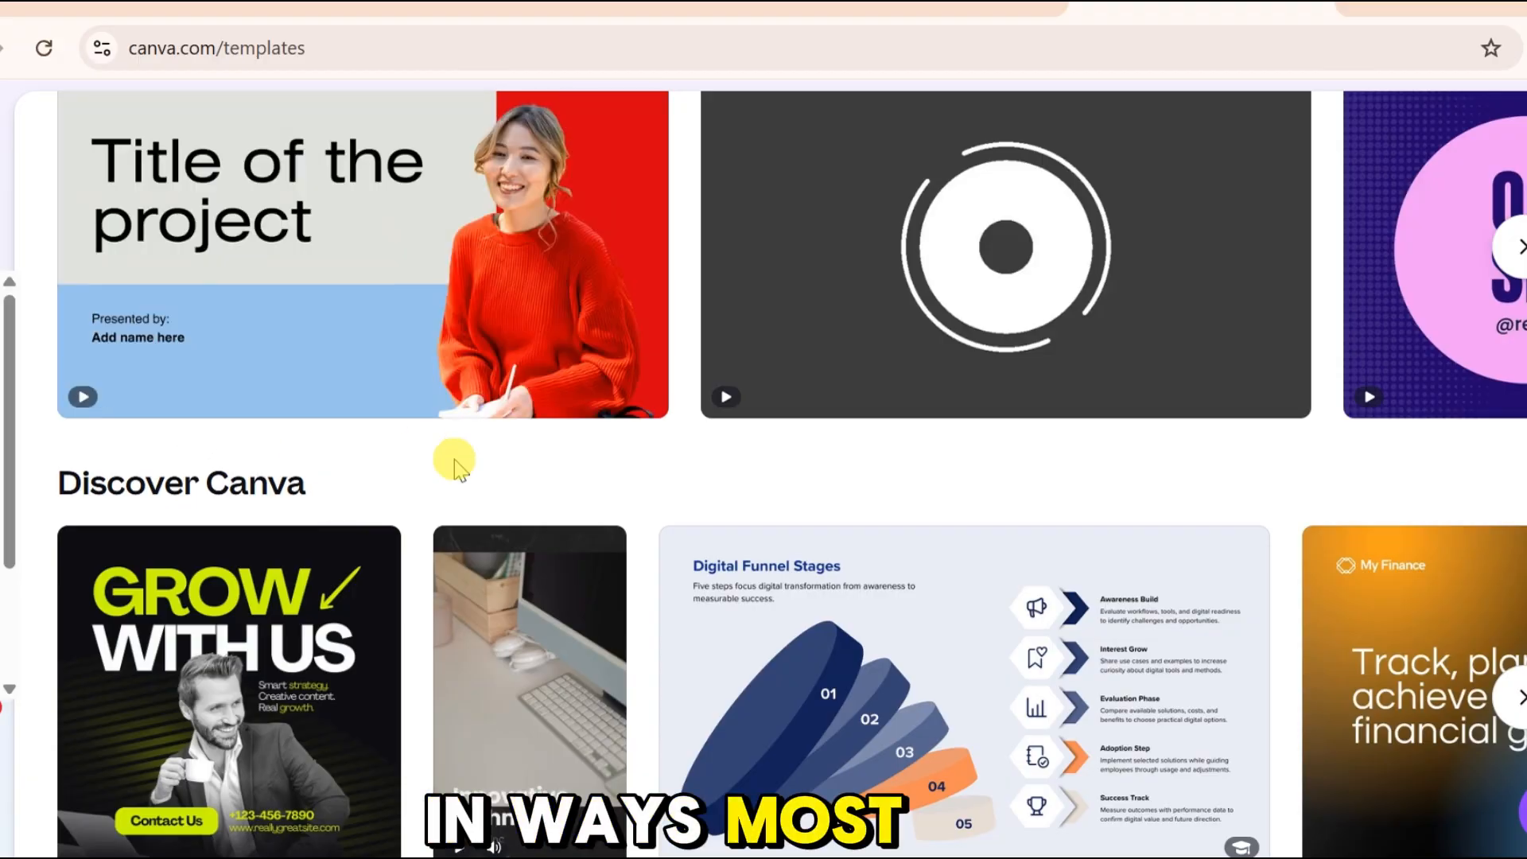
scroll(898, 513, "down", 1)
scroll(895, 513, "down", 10)
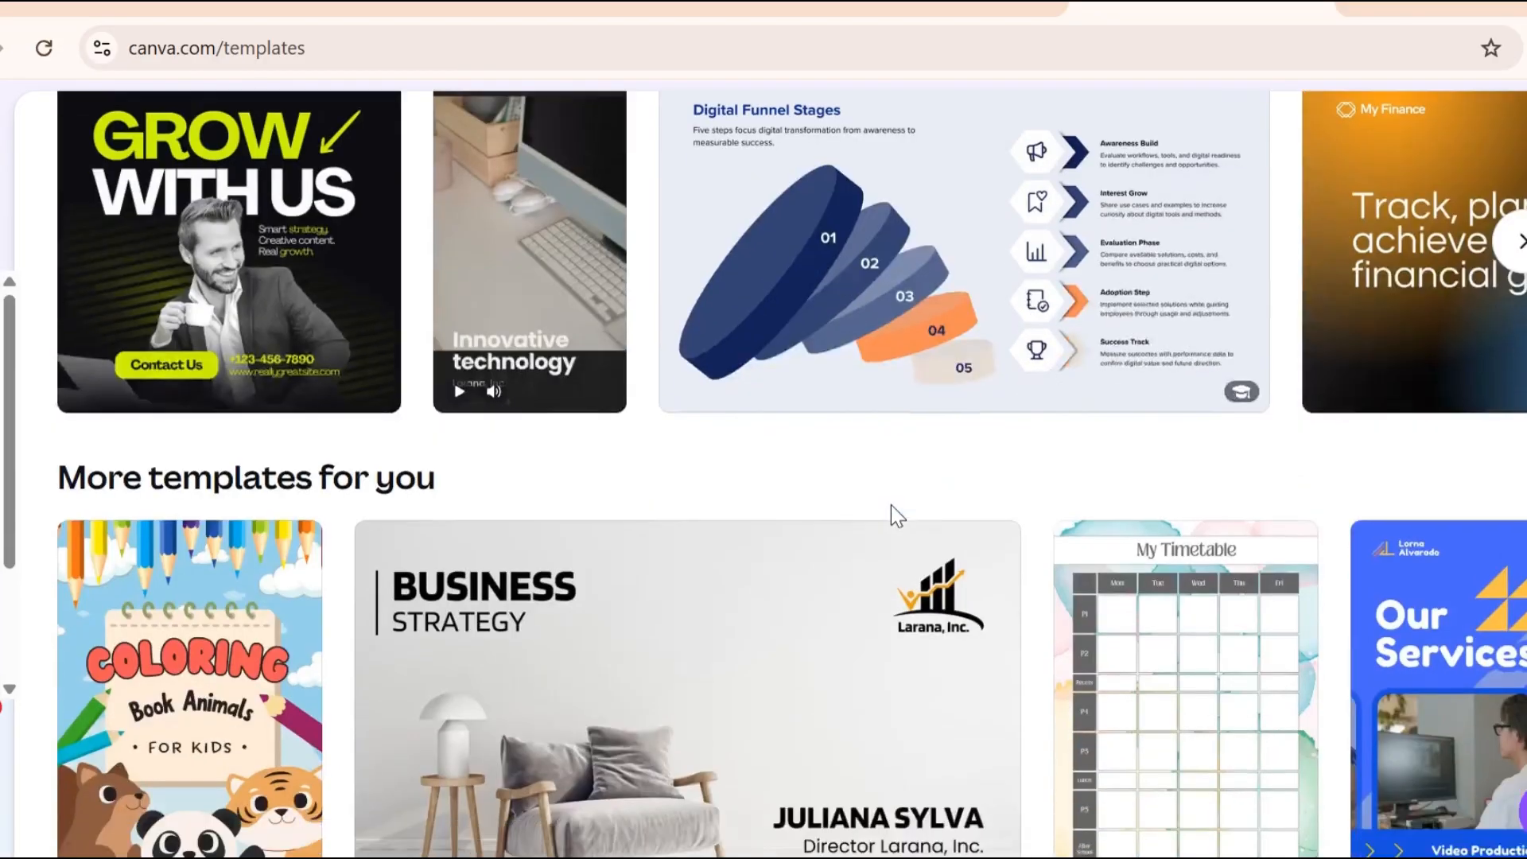
scroll(891, 504, "down", 15)
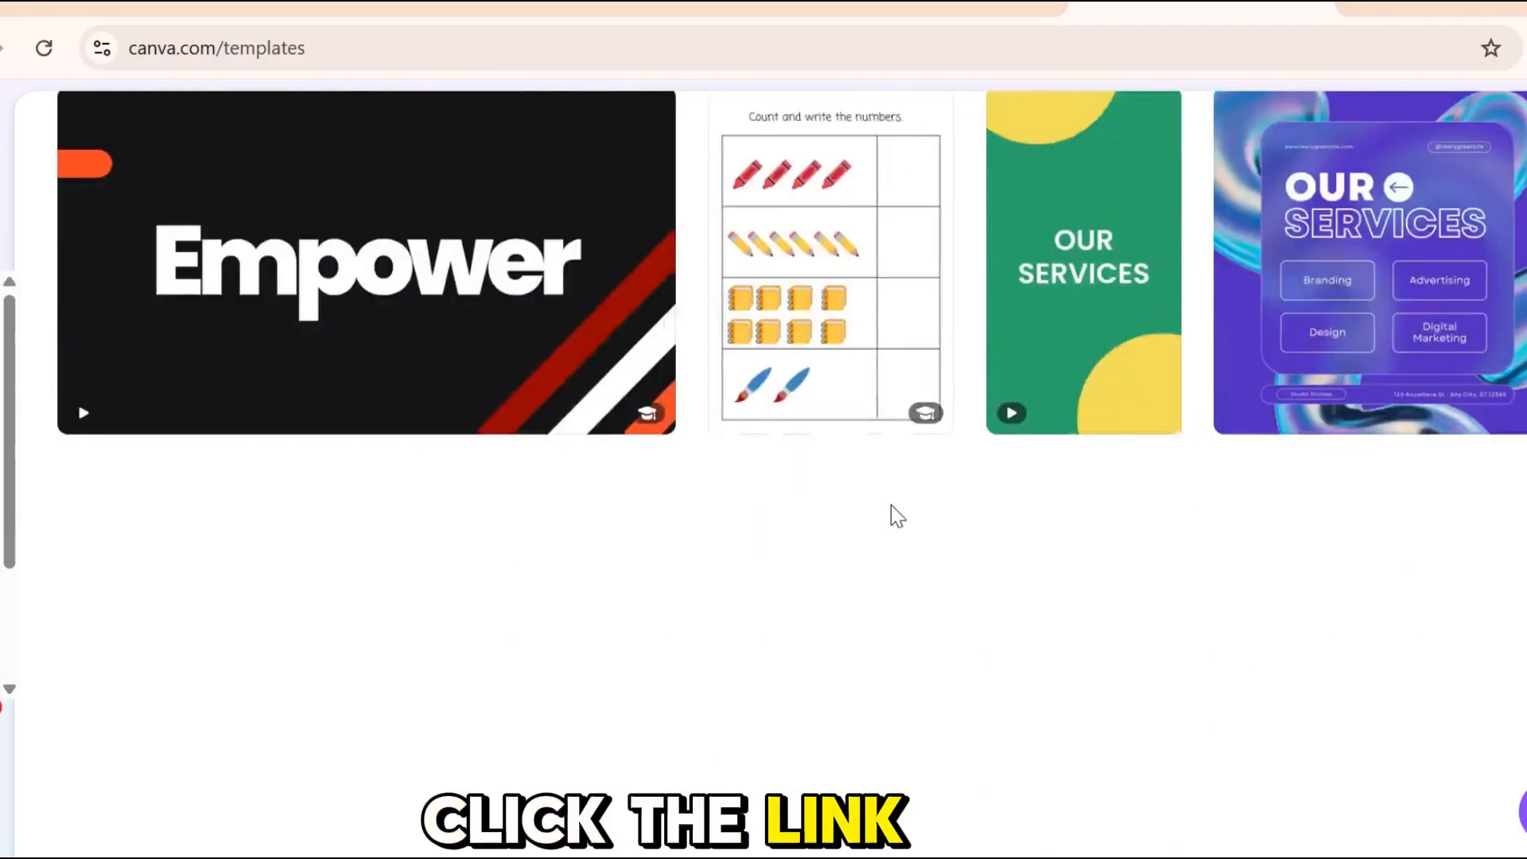
scroll(764, 621, "up", 1)
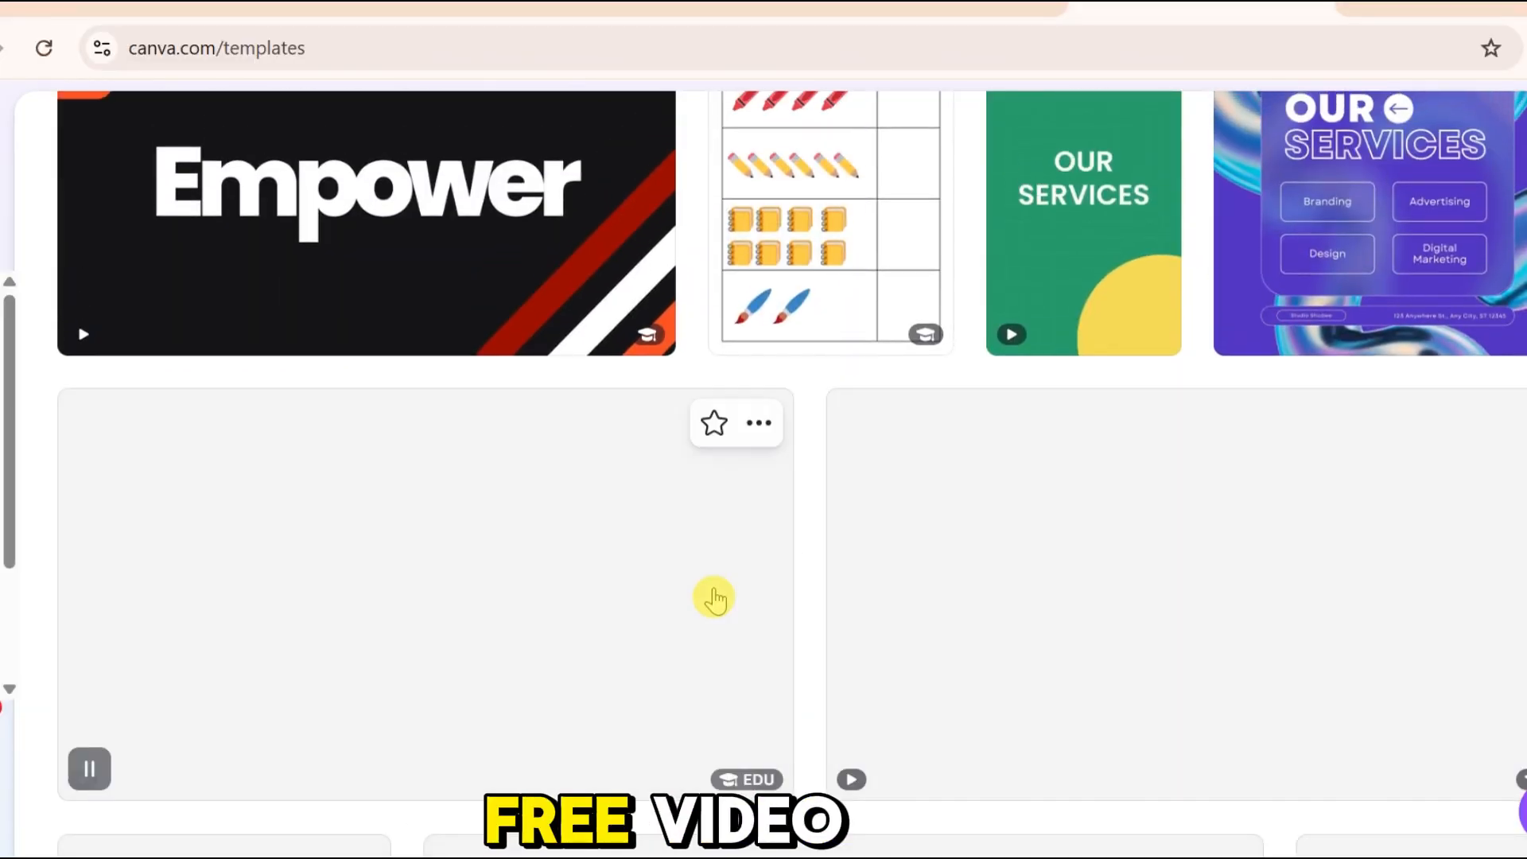